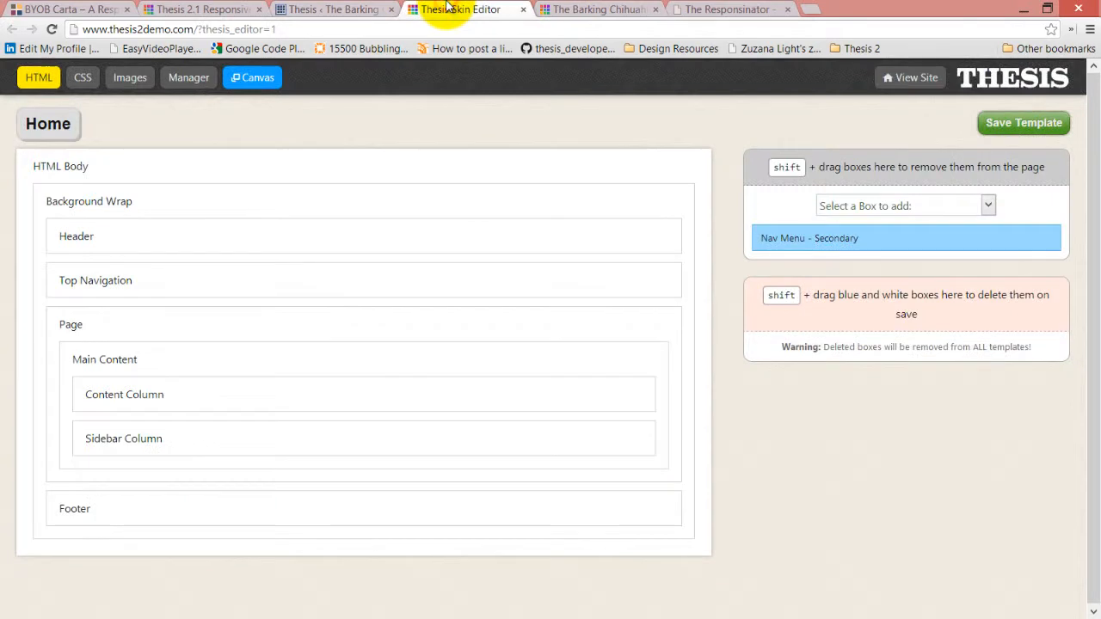
Open the Copyright box's options from the skin content list in the site admin
{"action": "left_click", "coordinate": [343, 7]}
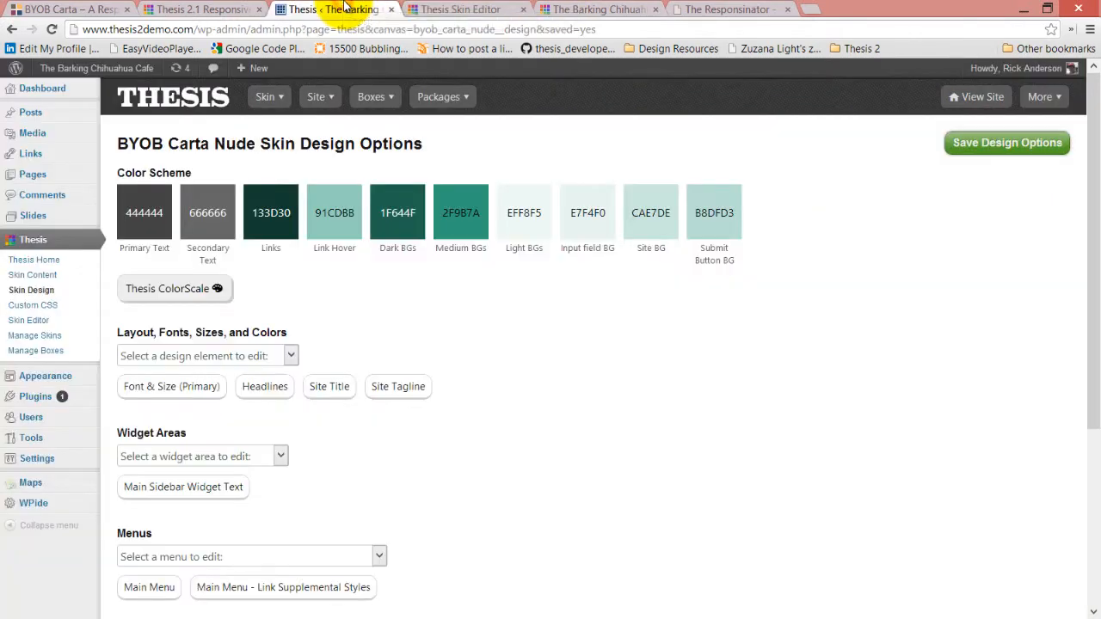
{"action": "left_click", "coordinate": [40, 276]}
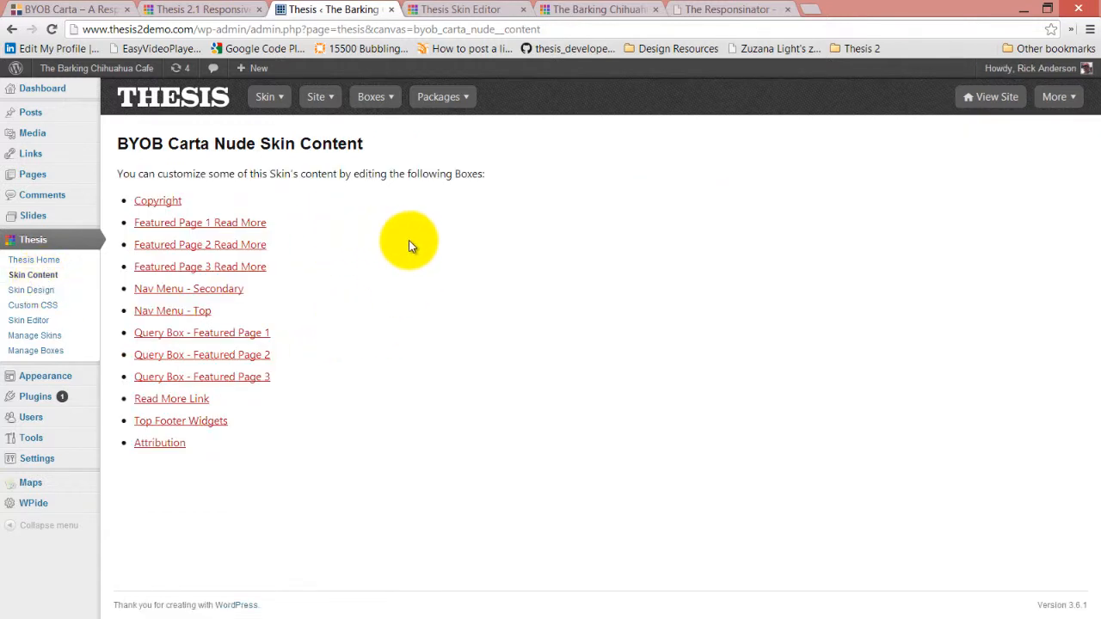
{"action": "left_click", "coordinate": [160, 203]}
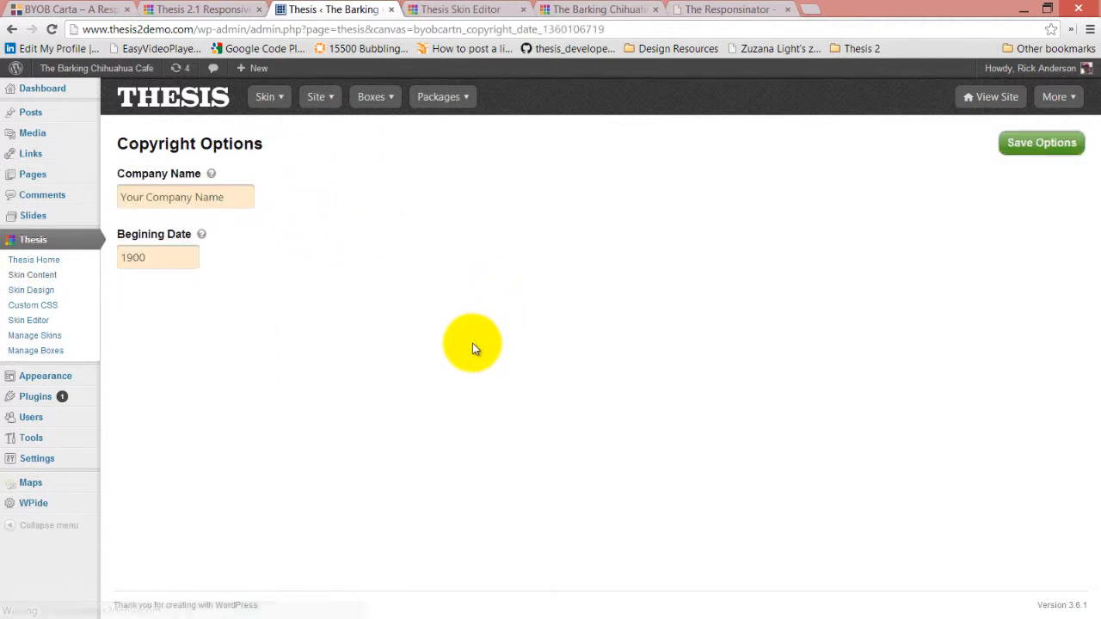
In the Skin Editor, find the Copyright box inside the Home template's bottom footer column and view its settings
{"action": "left_click", "coordinate": [433, 10]}
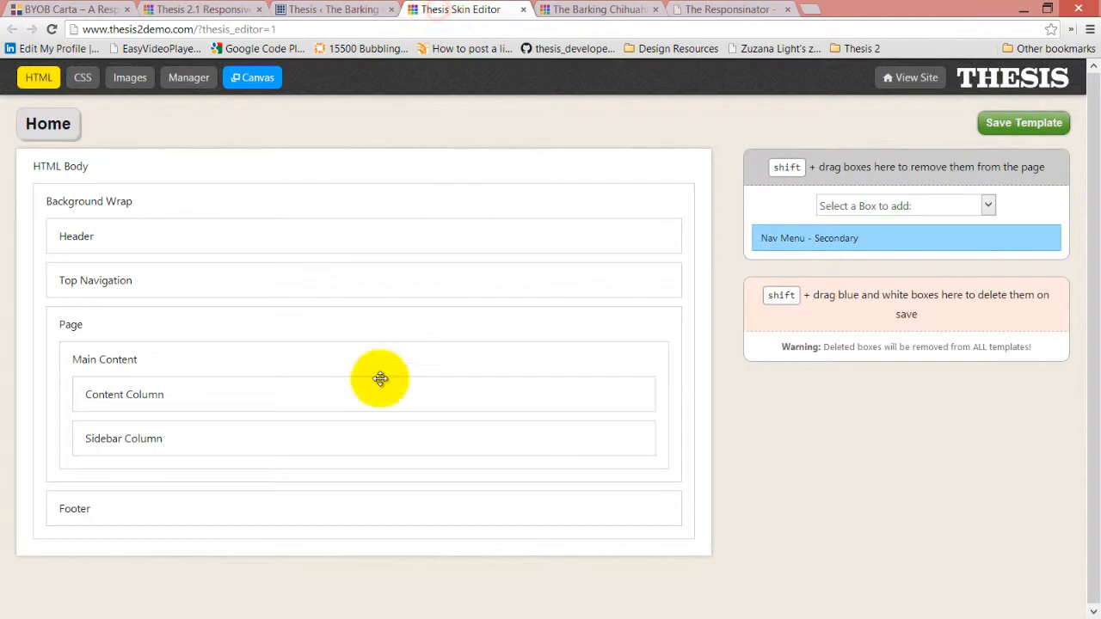
{"action": "left_click", "coordinate": [661, 509]}
{"action": "scroll", "coordinate": [654, 516], "scroll_direction": "down", "scroll_amount": 1}
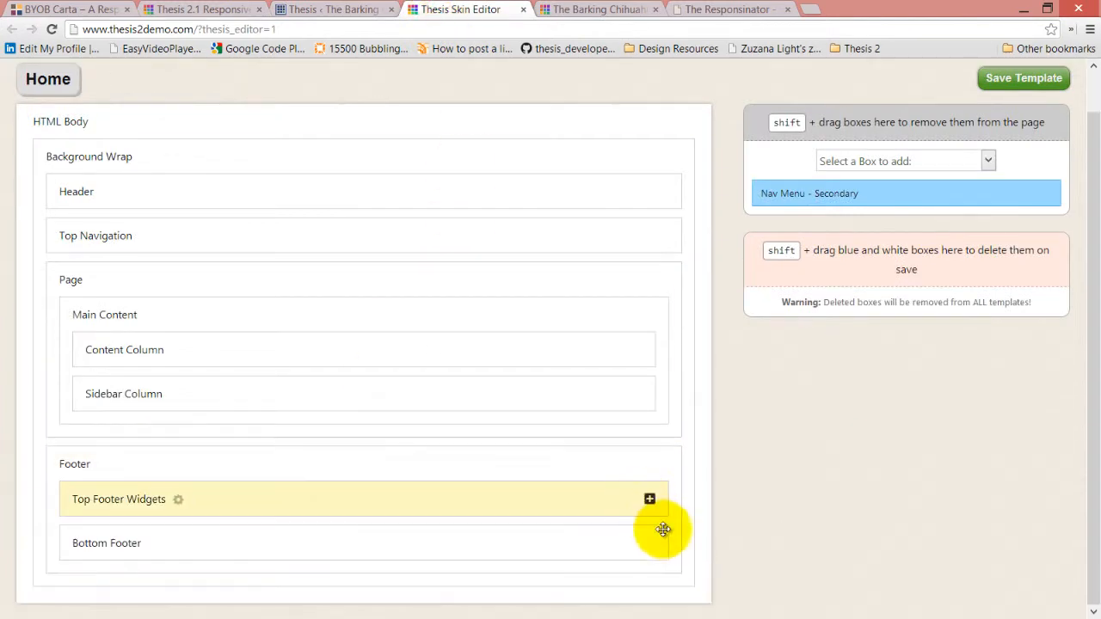
{"action": "left_click", "coordinate": [650, 543]}
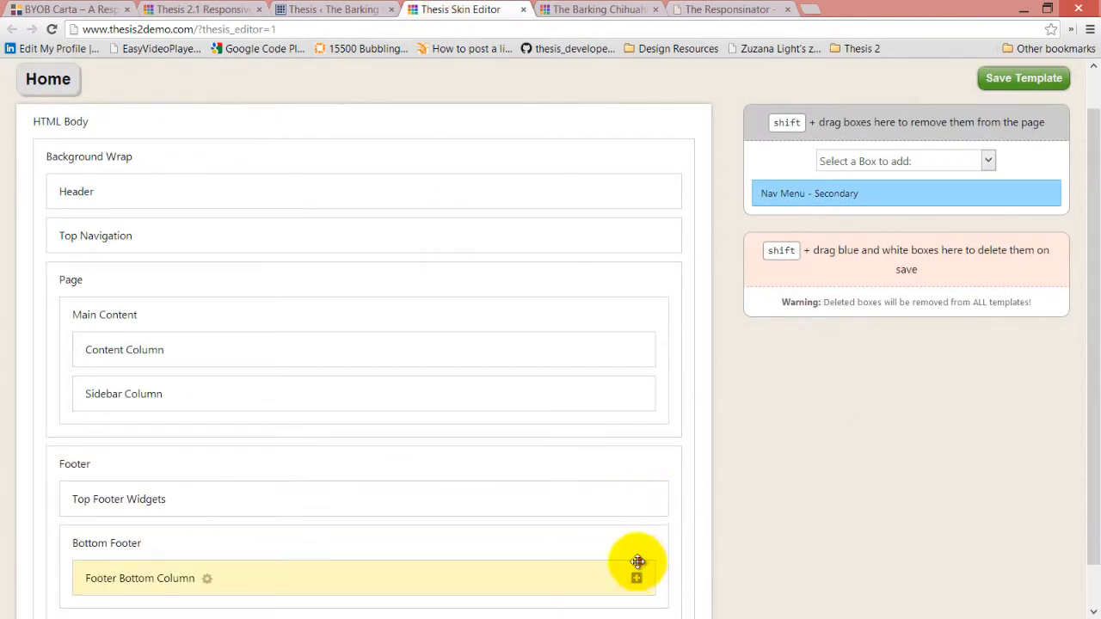
{"action": "left_click", "coordinate": [637, 577]}
{"action": "scroll", "coordinate": [609, 473], "scroll_direction": "down", "scroll_amount": 2}
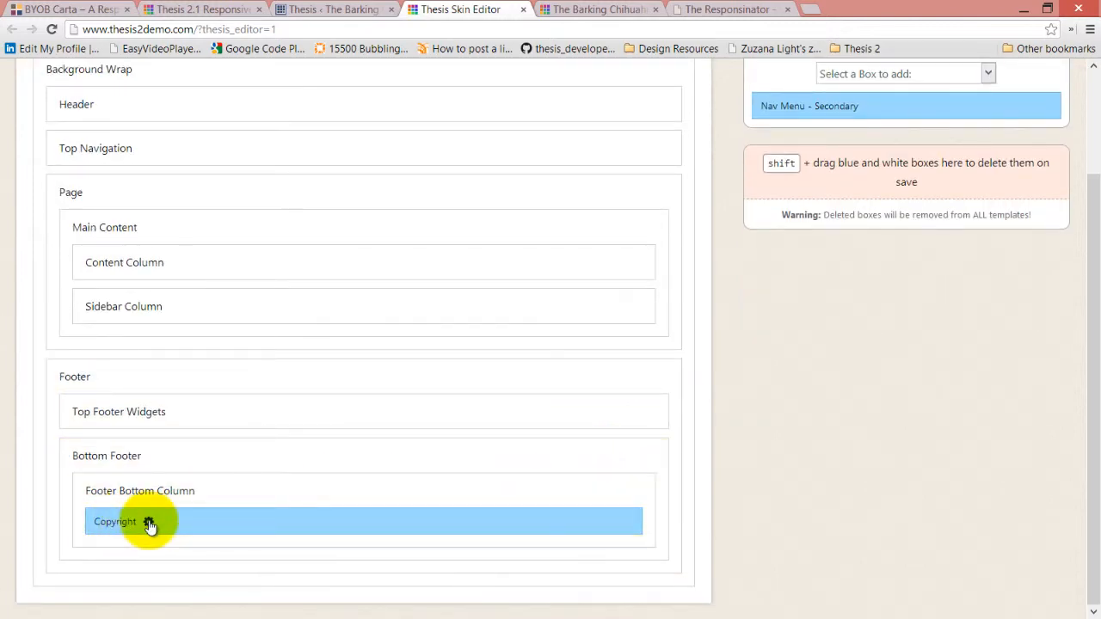
{"action": "left_click", "coordinate": [148, 521]}
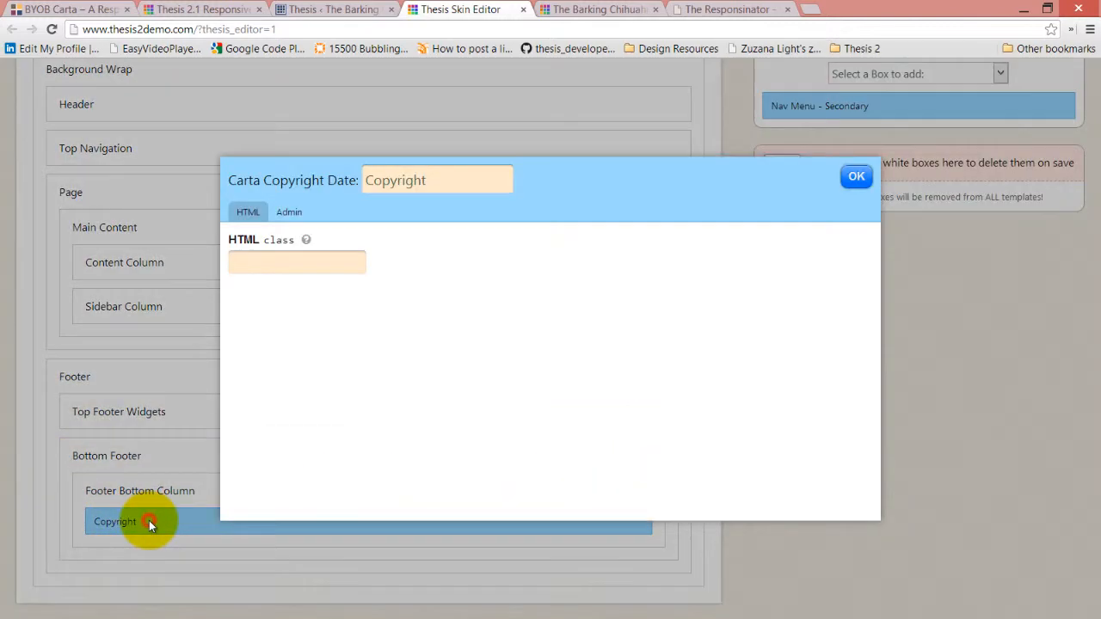
{"action": "left_click", "coordinate": [856, 176]}
In the Copyright options, set the company name to Tailoring the Web and the beginning date to 2009, and save
{"action": "left_click", "coordinate": [344, 12]}
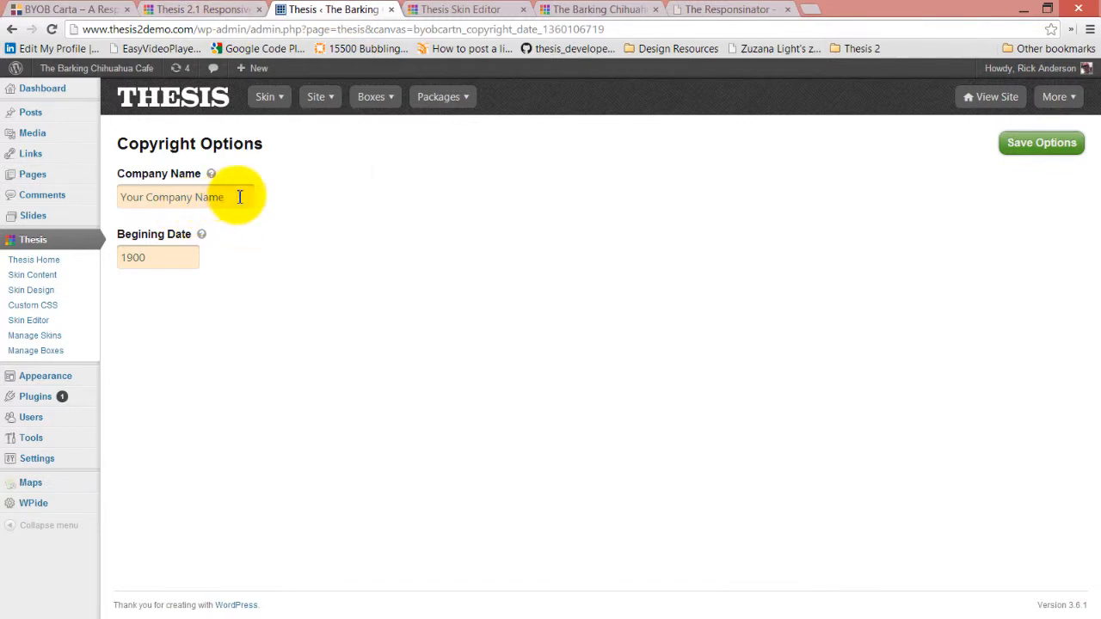
{"action": "left_click_drag", "start_coordinate": [238, 197], "coordinate": [69, 213]}
{"action": "type", "text": "the Web"}
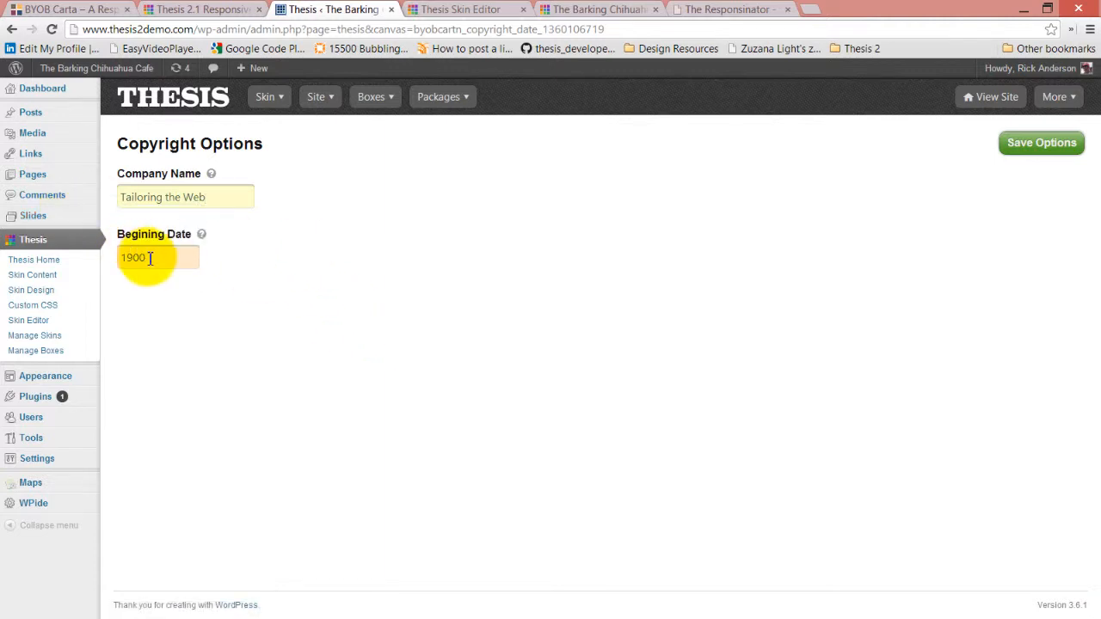
{"action": "double_click", "coordinate": [150, 258]}
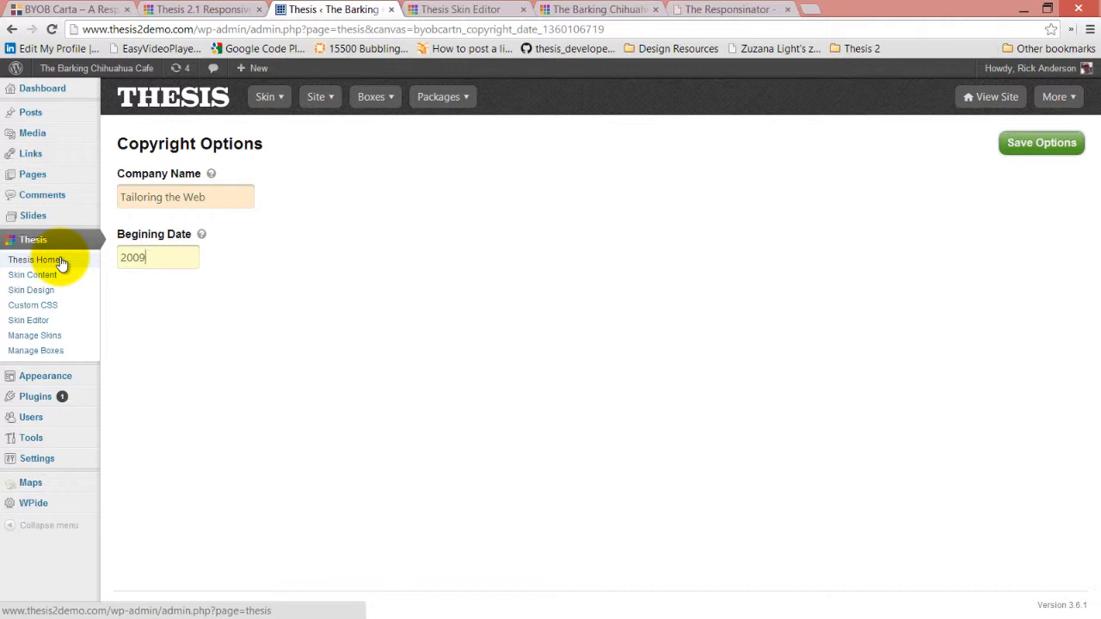
{"action": "left_click", "coordinate": [1032, 148]}
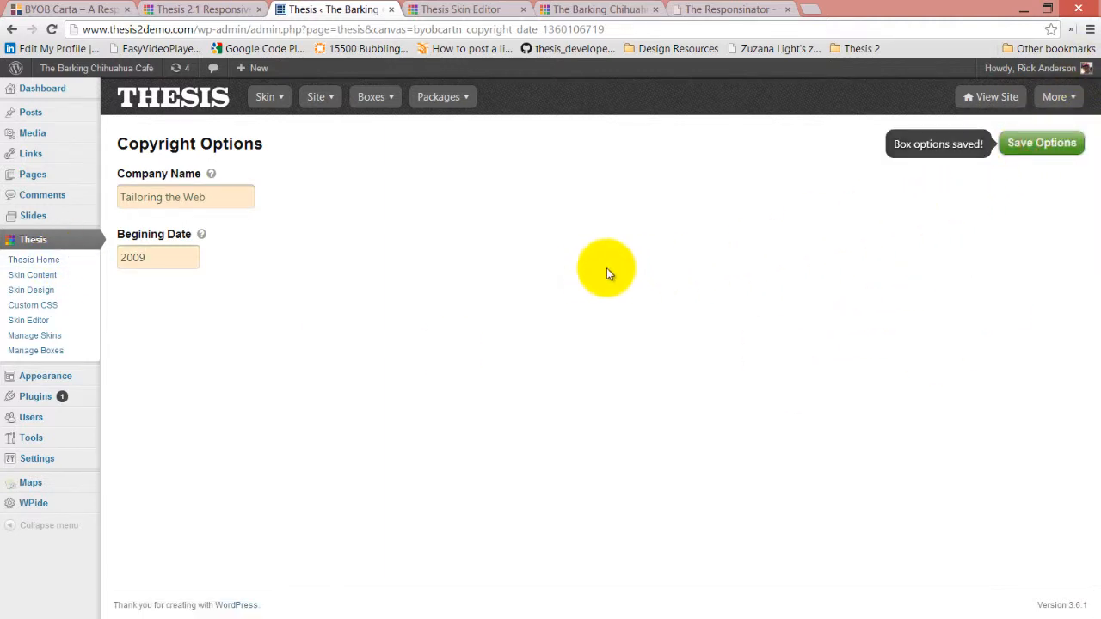
Reload the site's News page and check the copyright line in its footer
{"action": "left_click", "coordinate": [453, 9]}
{"action": "left_click", "coordinate": [594, 9]}
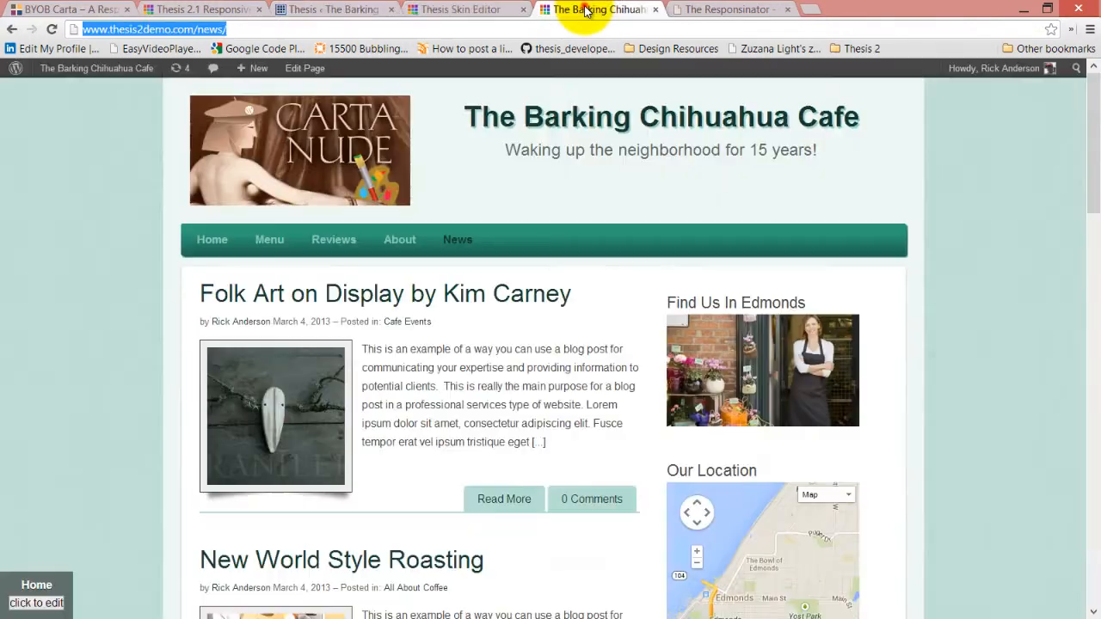
{"action": "left_click", "coordinate": [52, 28]}
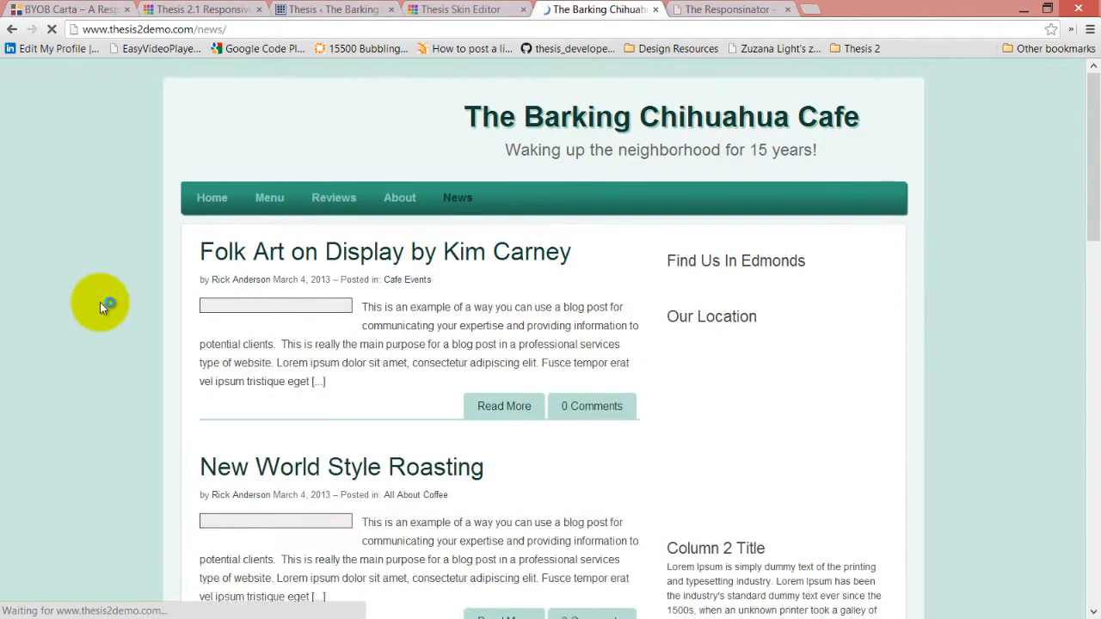
{"action": "scroll", "coordinate": [95, 331], "scroll_direction": "down", "scroll_amount": 10}
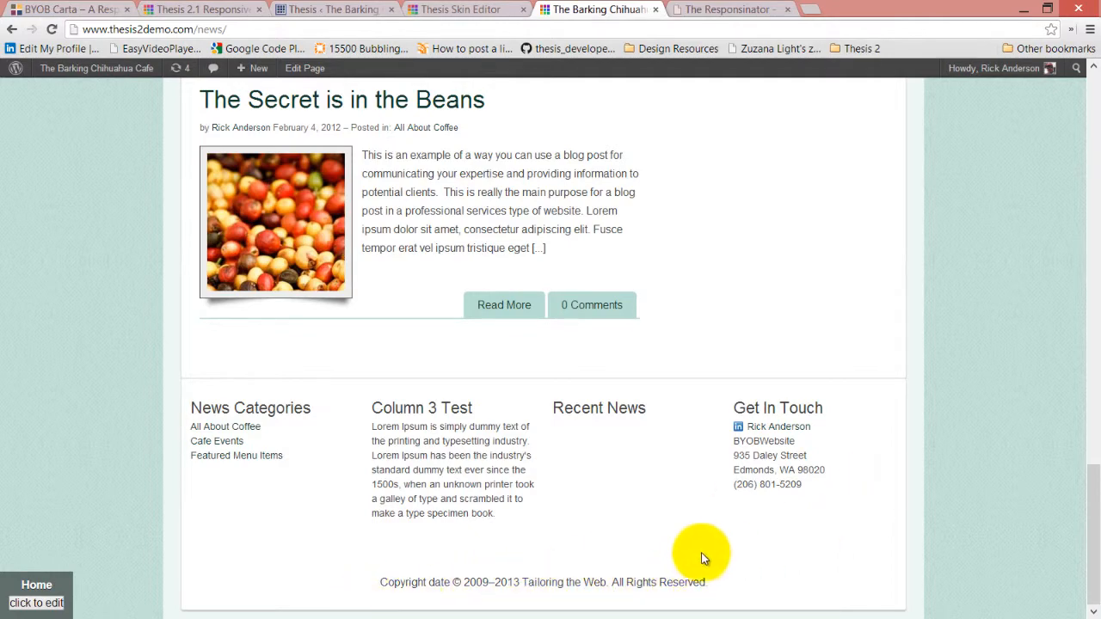
{"action": "scroll", "coordinate": [516, 573], "scroll_direction": "up", "scroll_amount": 15}
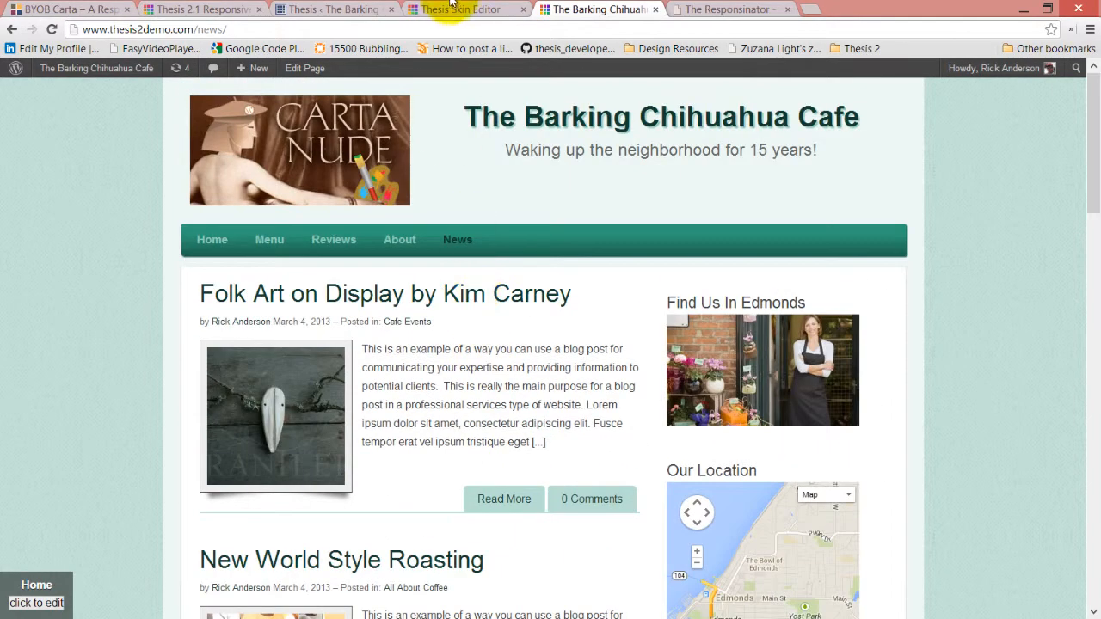
Return from the live site to the admin's skin content list of editable boxes
{"action": "left_click", "coordinate": [455, 9]}
{"action": "scroll", "coordinate": [558, 195], "scroll_direction": "up", "scroll_amount": 1}
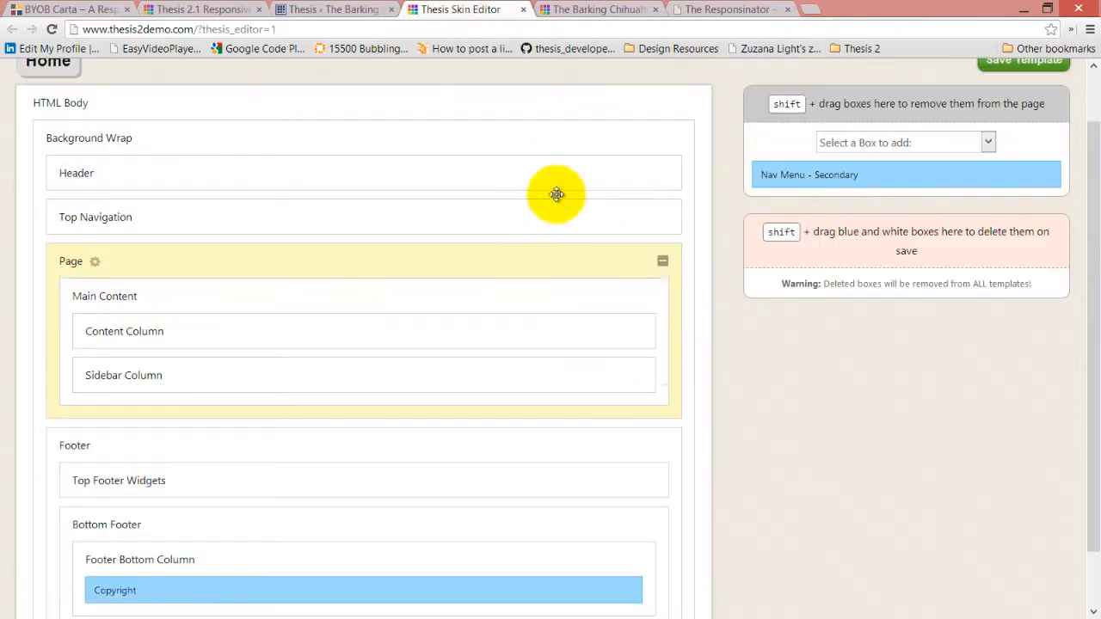
{"action": "left_click", "coordinate": [348, 8]}
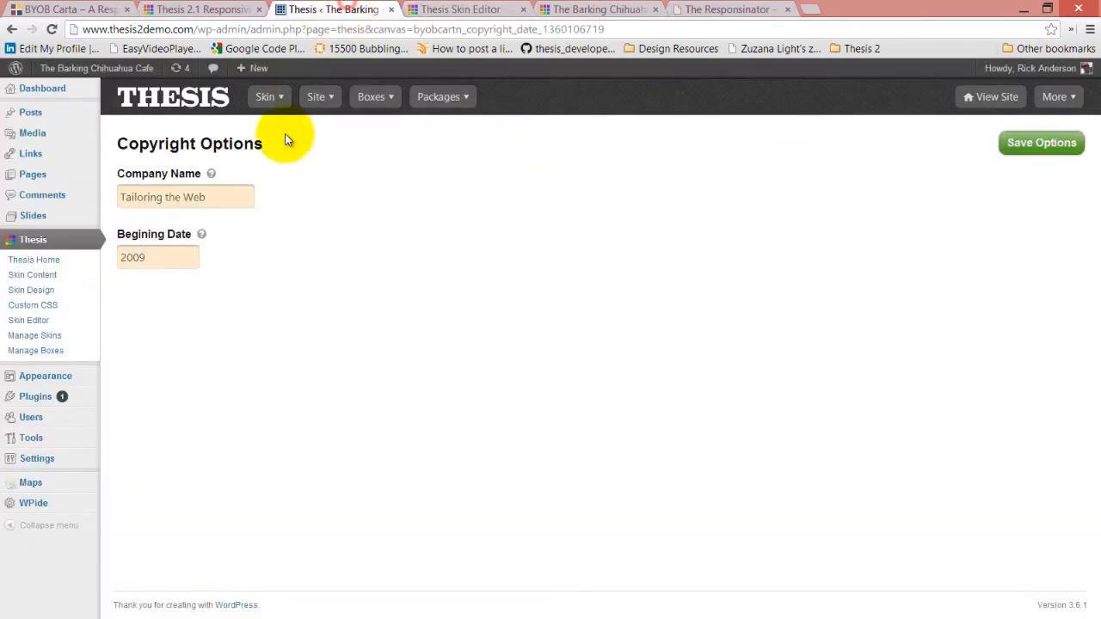
{"action": "left_click", "coordinate": [33, 274]}
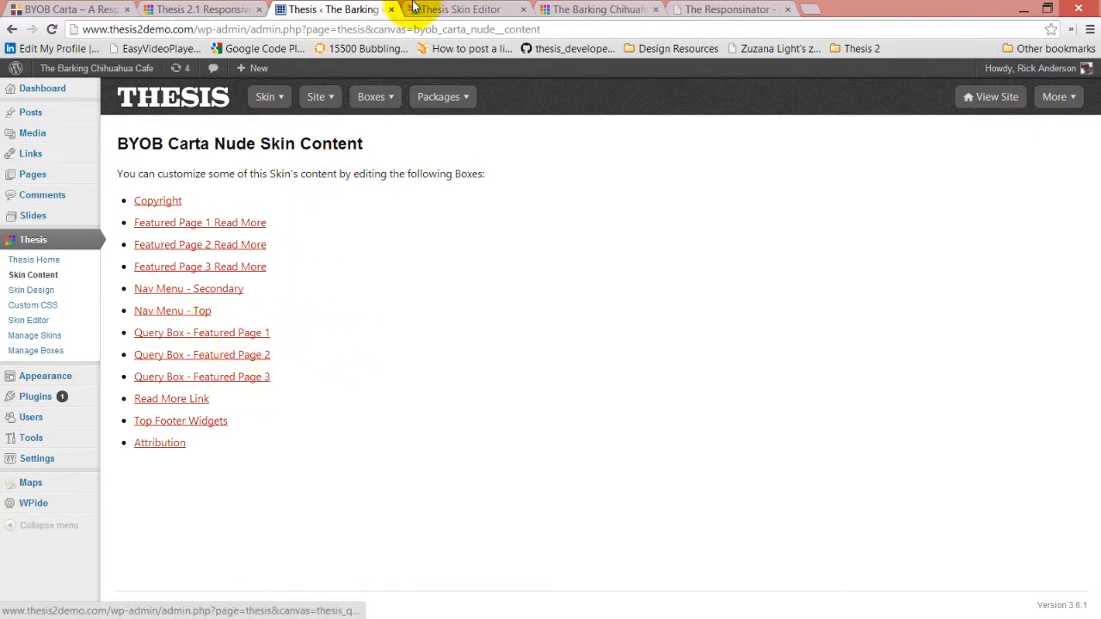
Open the live site's Home page and examine its content down to the footer
{"action": "left_click", "coordinate": [474, 9]}
{"action": "left_click", "coordinate": [585, 9]}
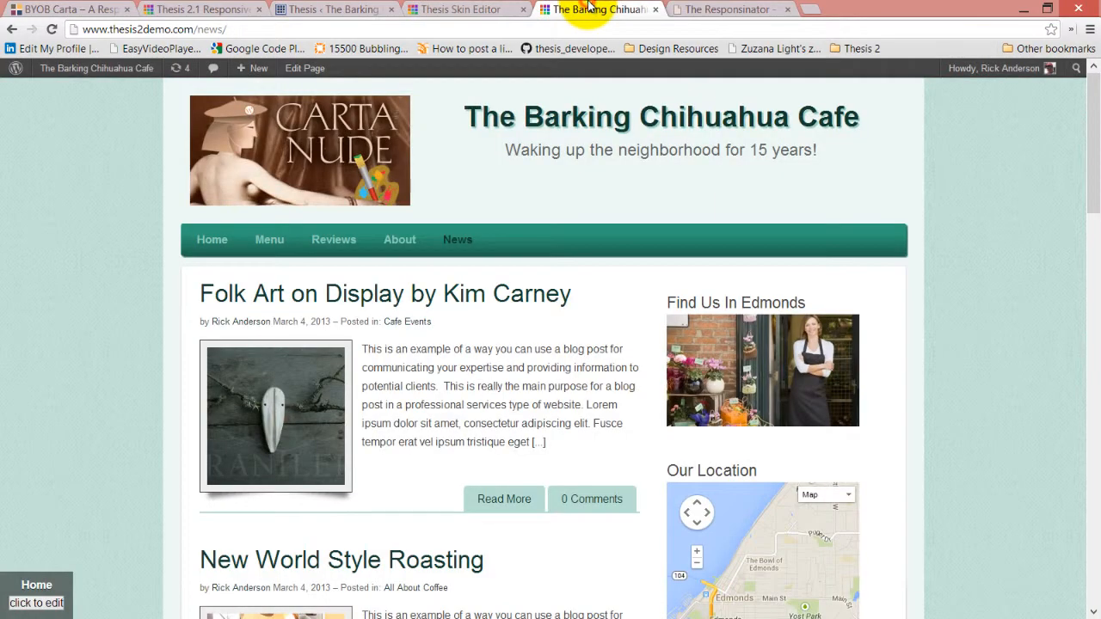
{"action": "left_click", "coordinate": [214, 239]}
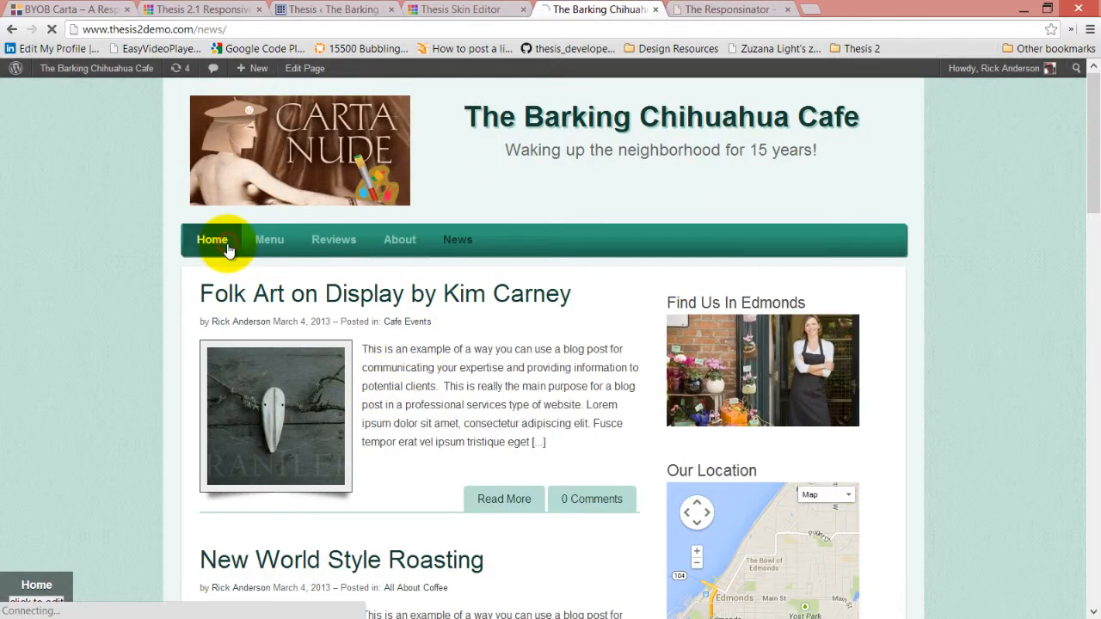
{"action": "scroll", "coordinate": [218, 311], "scroll_direction": "down", "scroll_amount": 4}
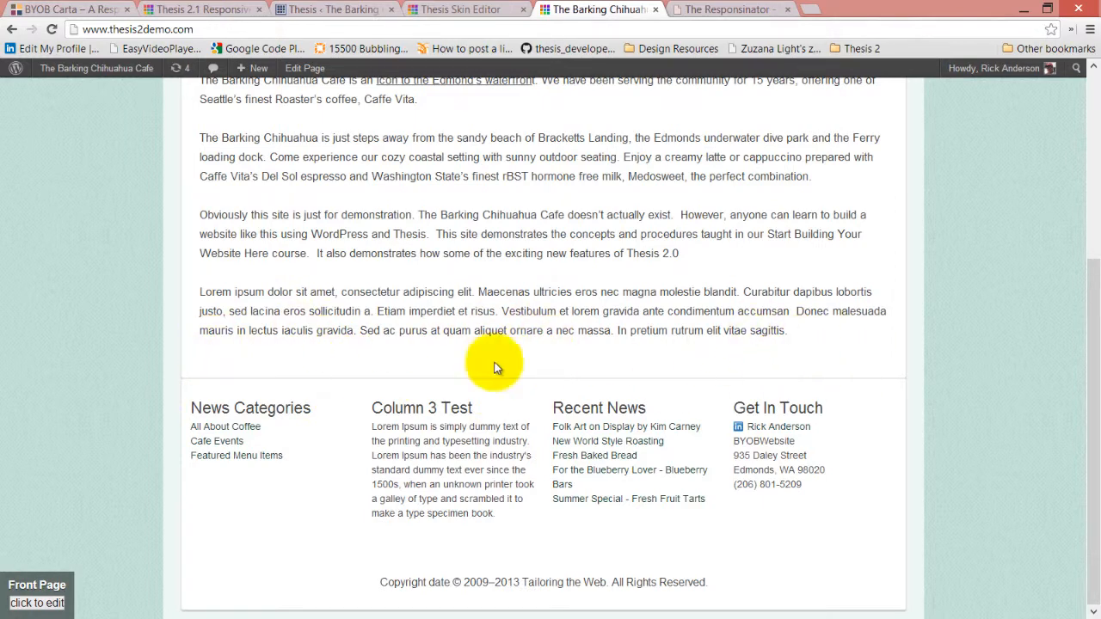
Set the Featured Page 1 query box to show the page Have a Cuppa, and save its options
{"action": "left_click", "coordinate": [458, 8]}
{"action": "left_click", "coordinate": [349, 8]}
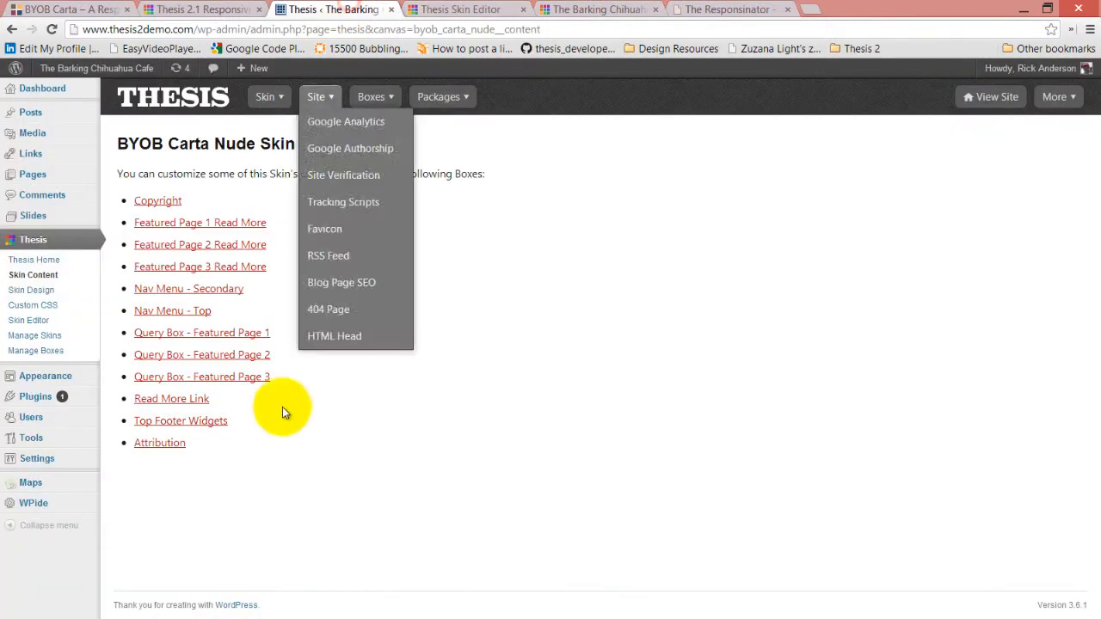
{"action": "left_click", "coordinate": [238, 335]}
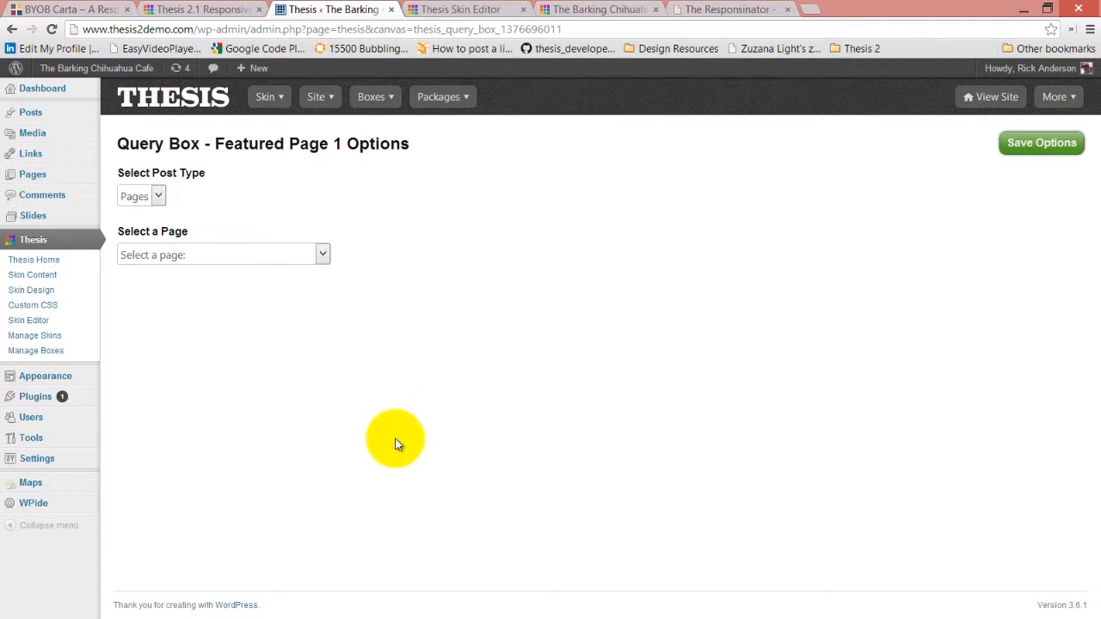
{"action": "left_click", "coordinate": [322, 254]}
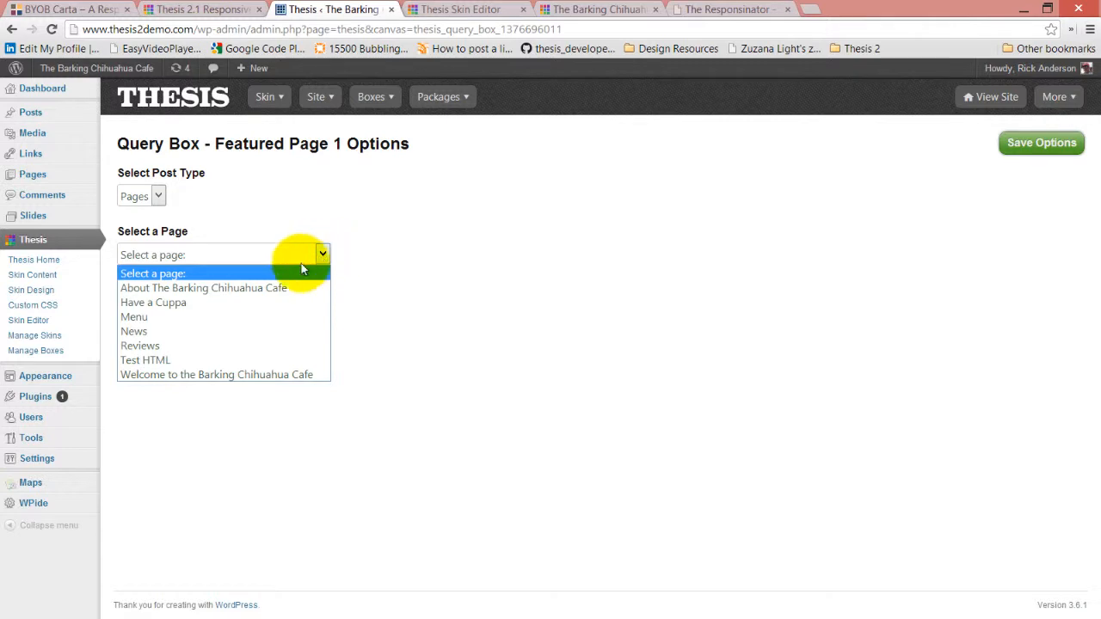
{"action": "left_click", "coordinate": [256, 302]}
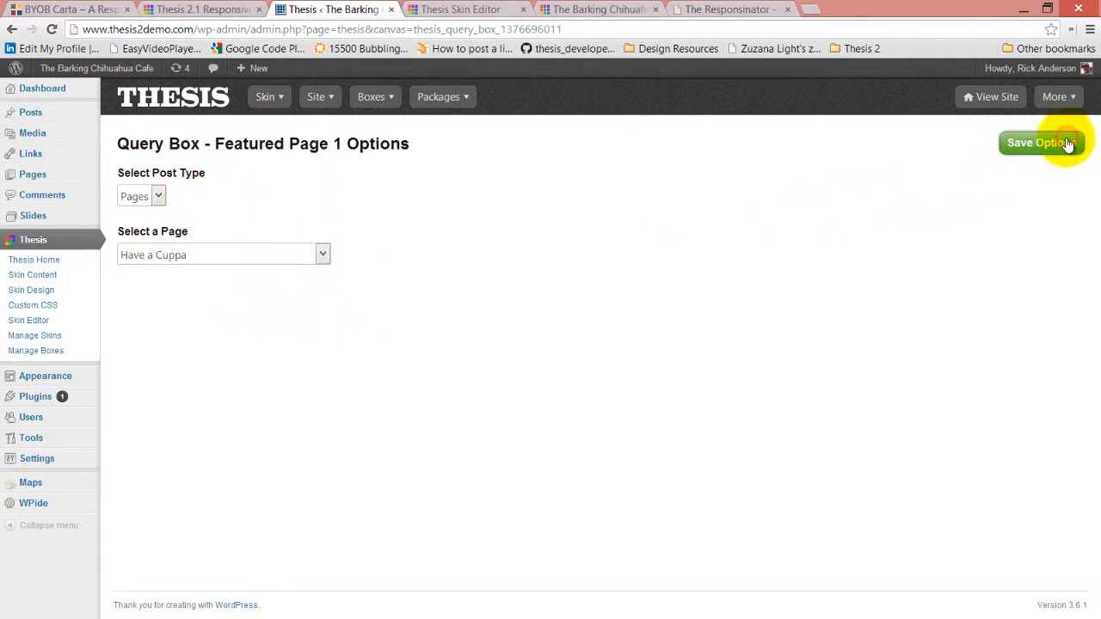
Set the Featured Page 2 query box to show the Menu page, and save its options
{"action": "left_click", "coordinate": [47, 277]}
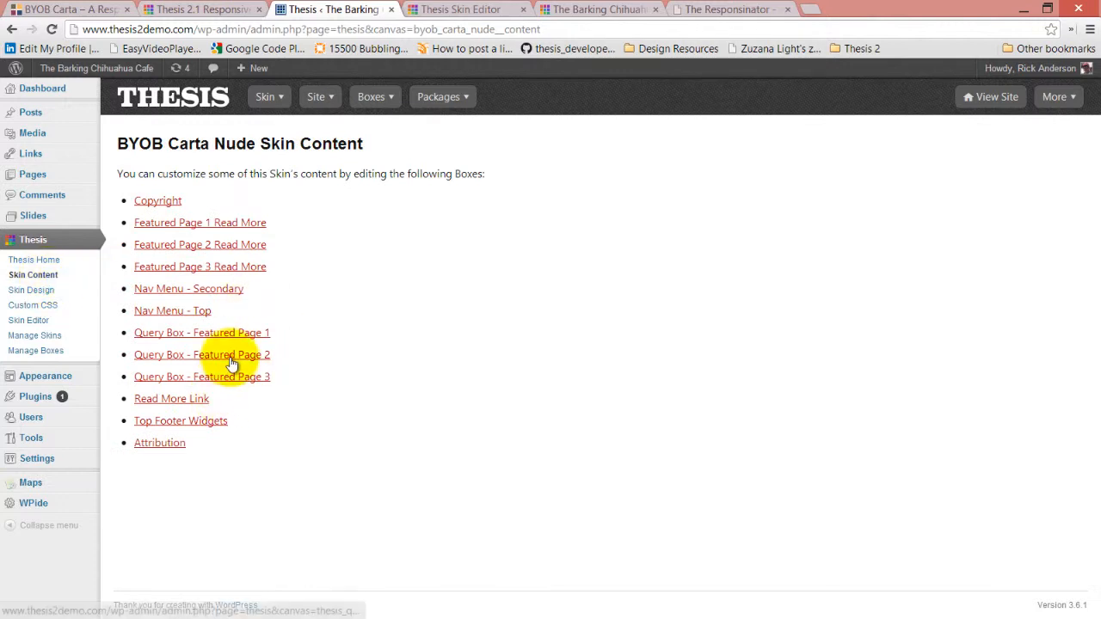
{"action": "left_click", "coordinate": [231, 359]}
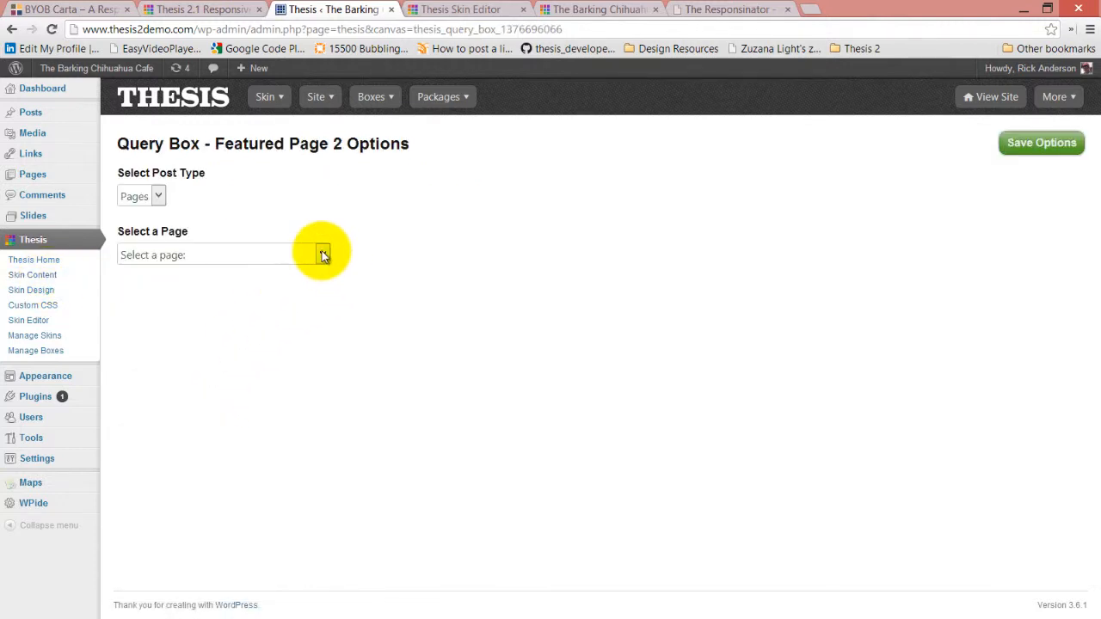
{"action": "left_click", "coordinate": [321, 254]}
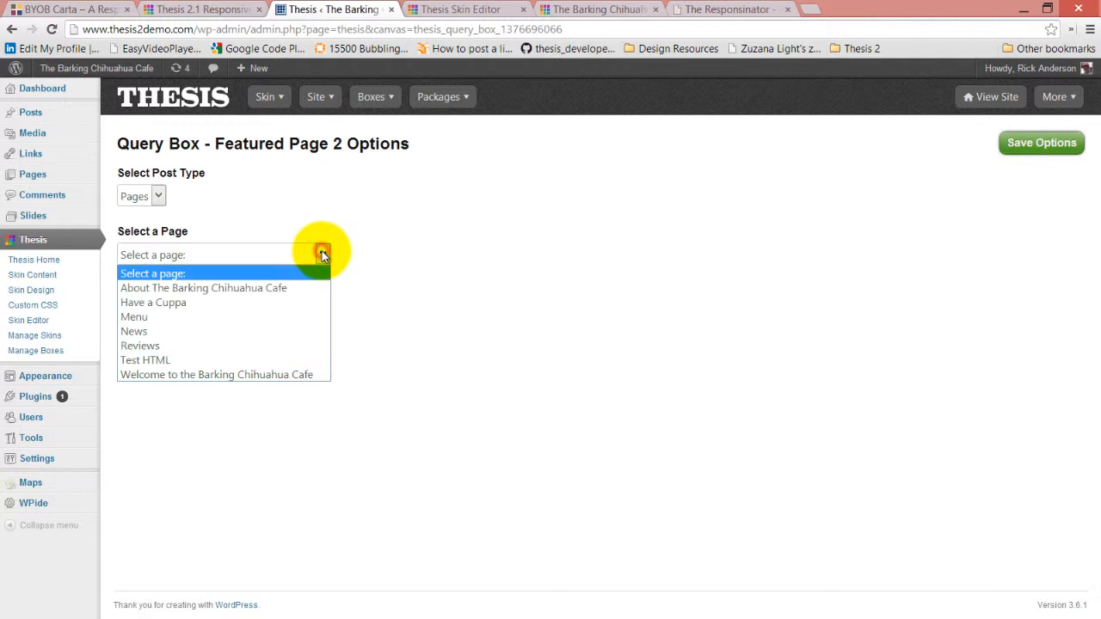
{"action": "left_click", "coordinate": [210, 317]}
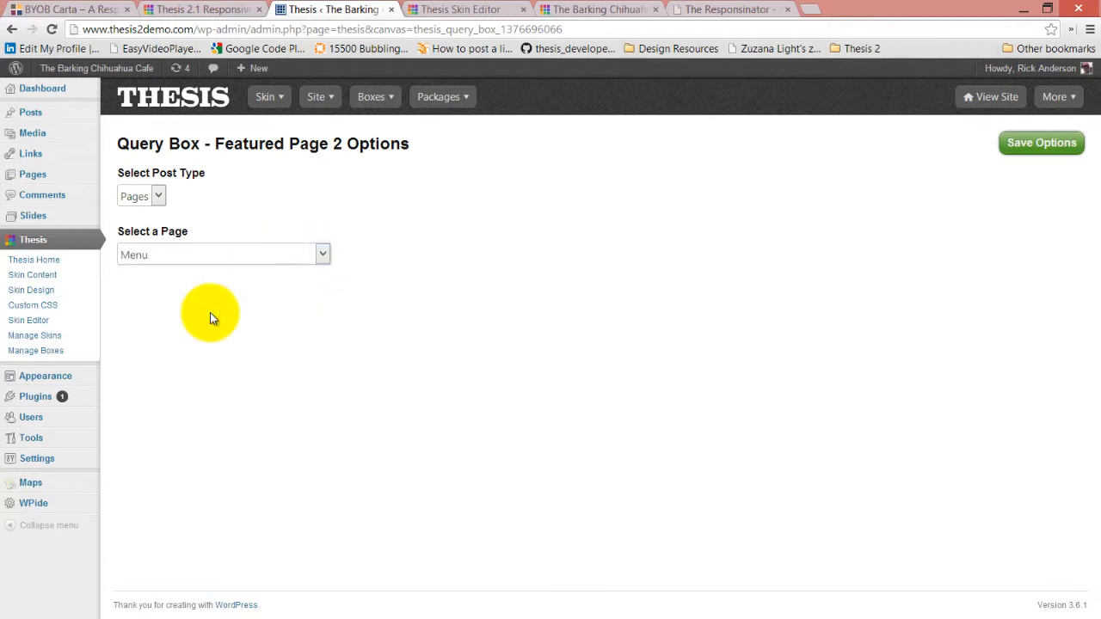
{"action": "left_click", "coordinate": [1062, 144]}
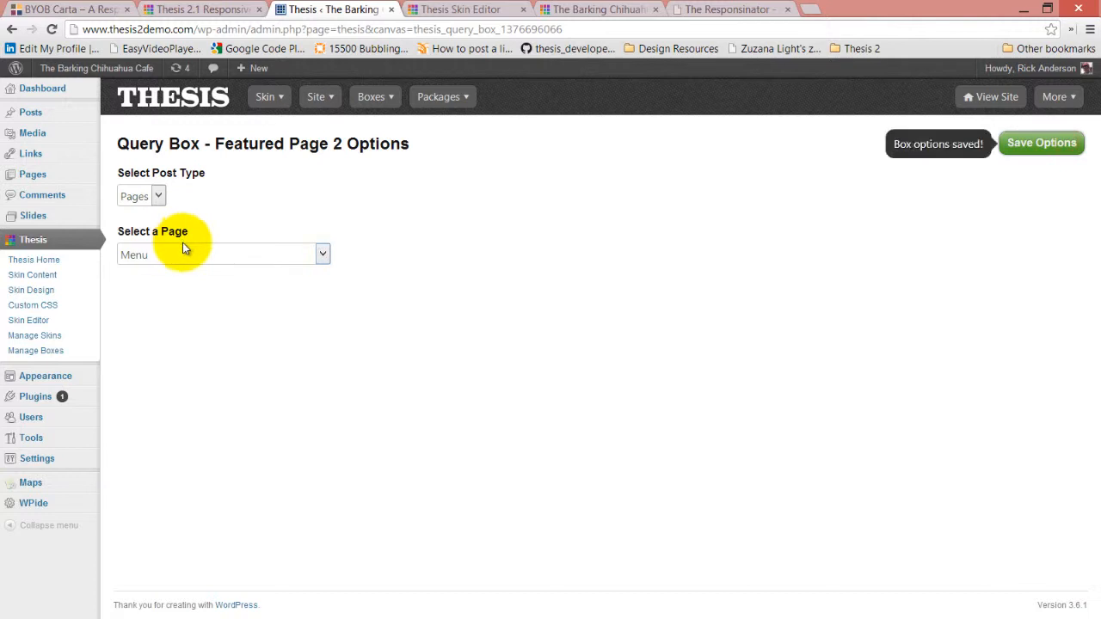
Set the Featured Page 3 query box to show the Reviews page, and save its options
{"action": "left_click", "coordinate": [45, 276]}
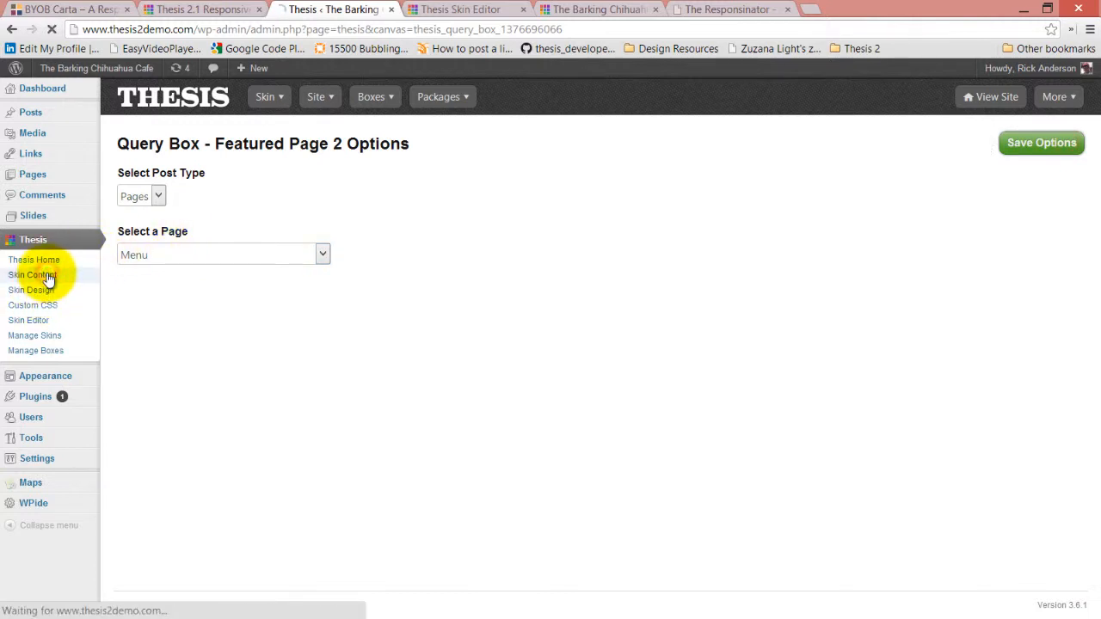
{"action": "left_click", "coordinate": [232, 380]}
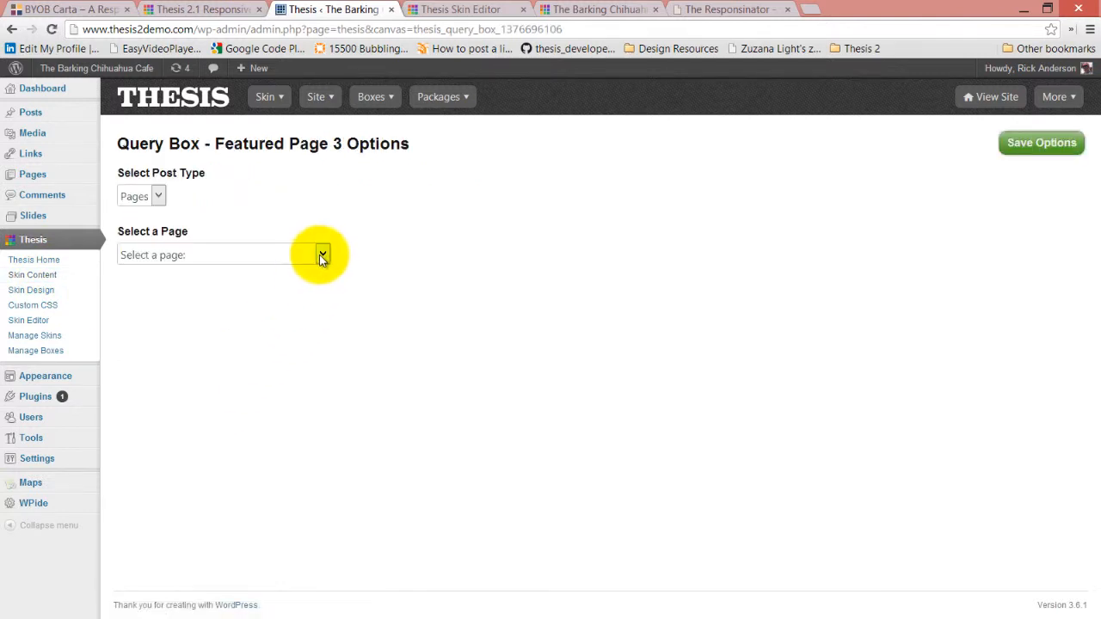
{"action": "left_click", "coordinate": [321, 256]}
{"action": "left_click", "coordinate": [201, 344]}
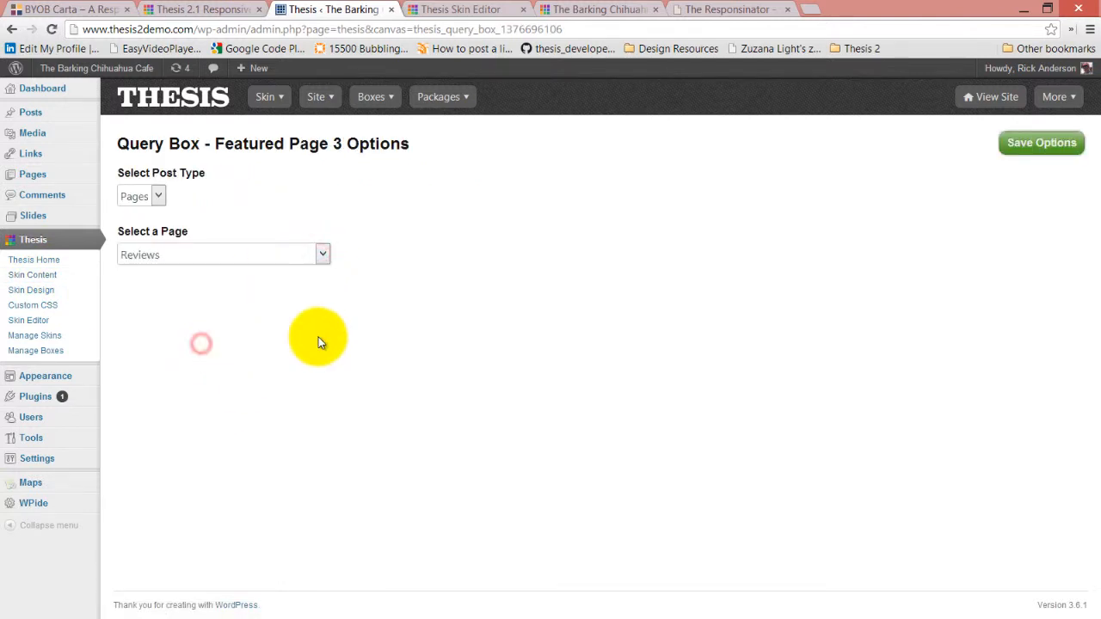
{"action": "left_click", "coordinate": [1052, 149]}
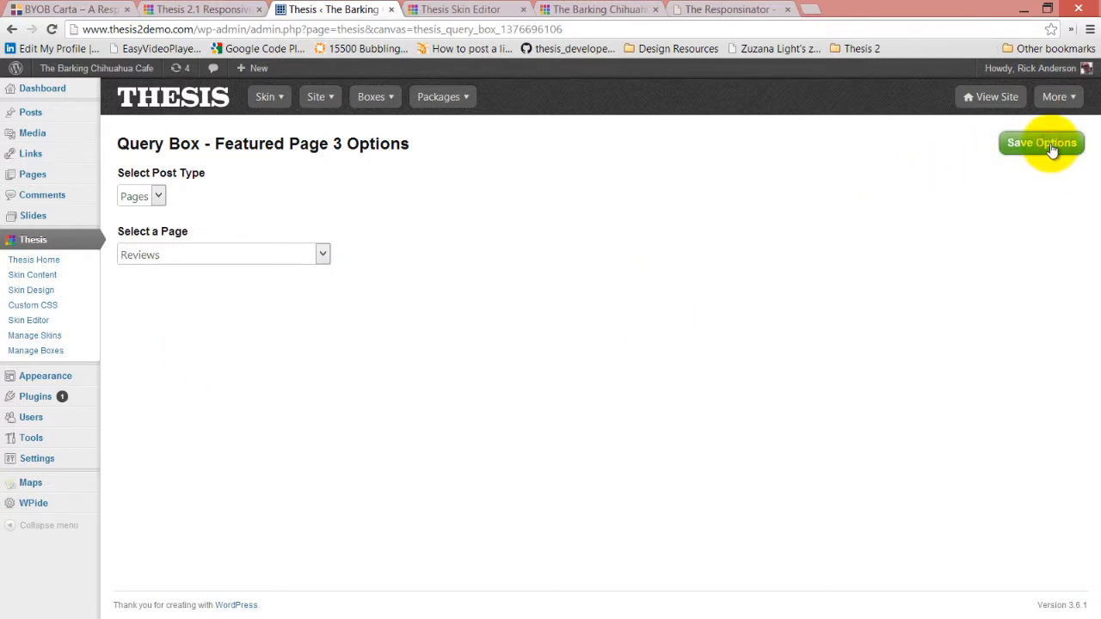
Reload the live site's Home page and examine the three featured page boxes above the footer
{"action": "left_click", "coordinate": [451, 7]}
{"action": "left_click", "coordinate": [628, 11]}
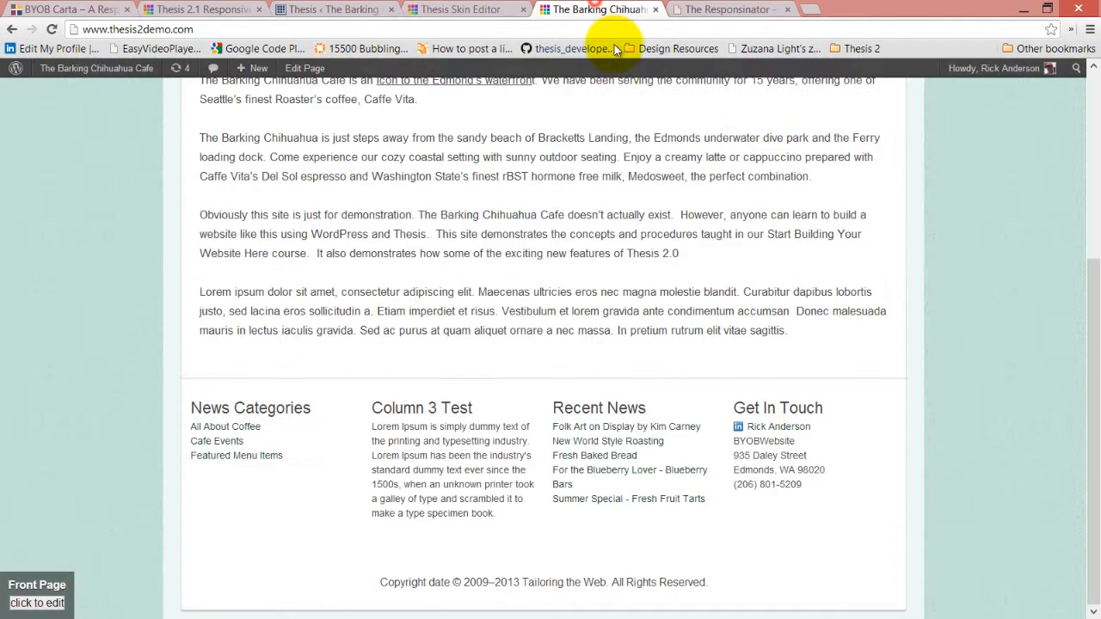
{"action": "left_click", "coordinate": [51, 30]}
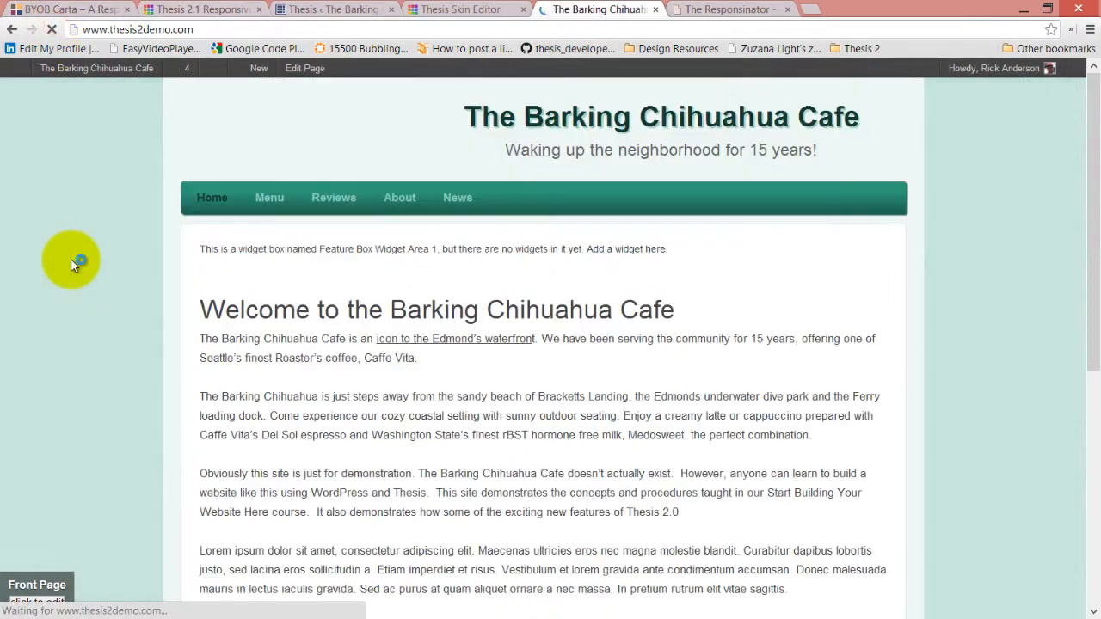
{"action": "scroll", "coordinate": [73, 264], "scroll_direction": "down", "scroll_amount": 2}
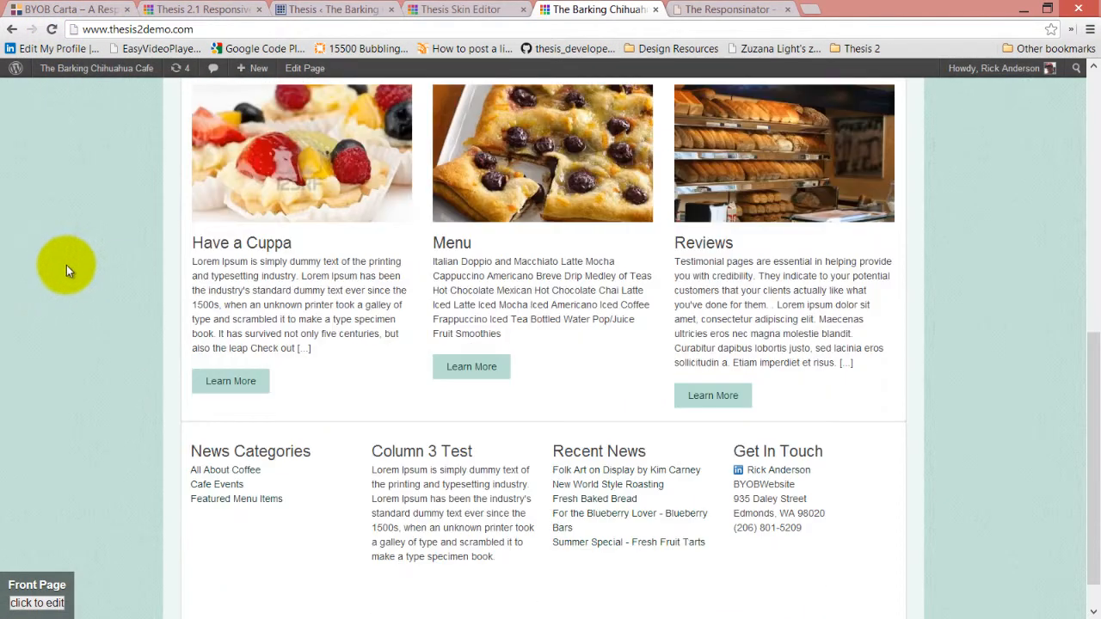
{"action": "scroll", "coordinate": [67, 265], "scroll_direction": "up", "scroll_amount": 2}
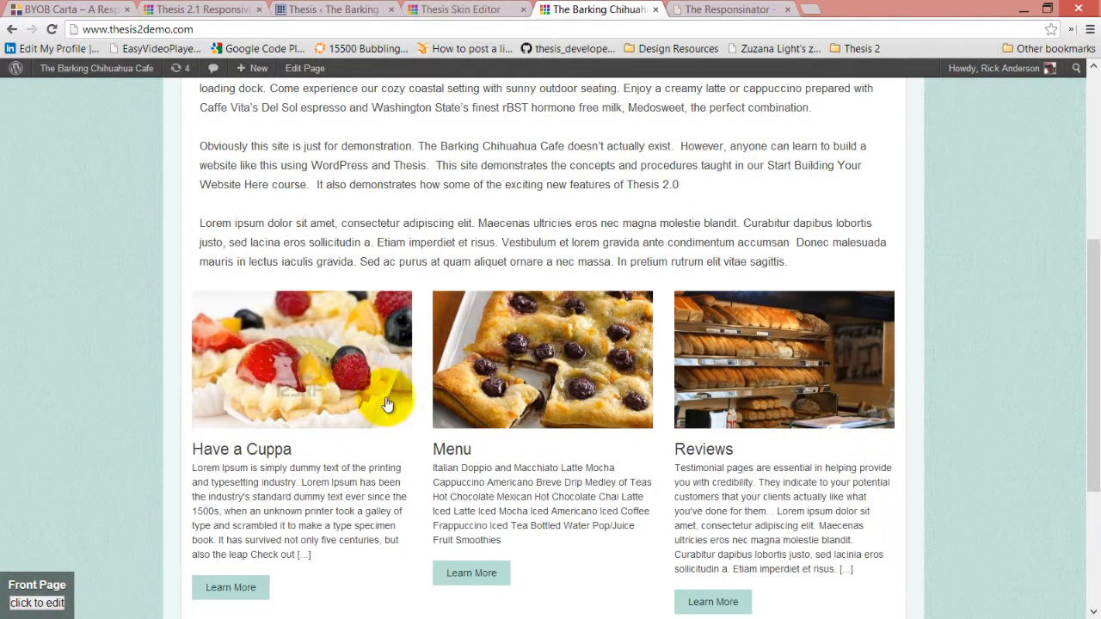
{"action": "scroll", "coordinate": [370, 430], "scroll_direction": "down", "scroll_amount": 1}
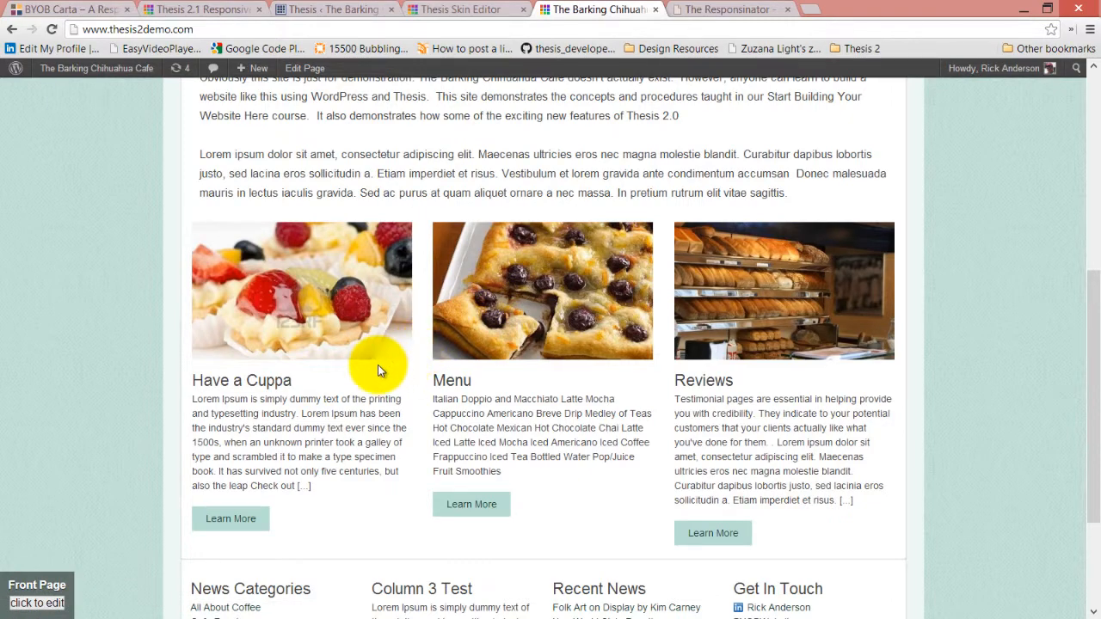
{"action": "scroll", "coordinate": [378, 368], "scroll_direction": "down", "scroll_amount": 1}
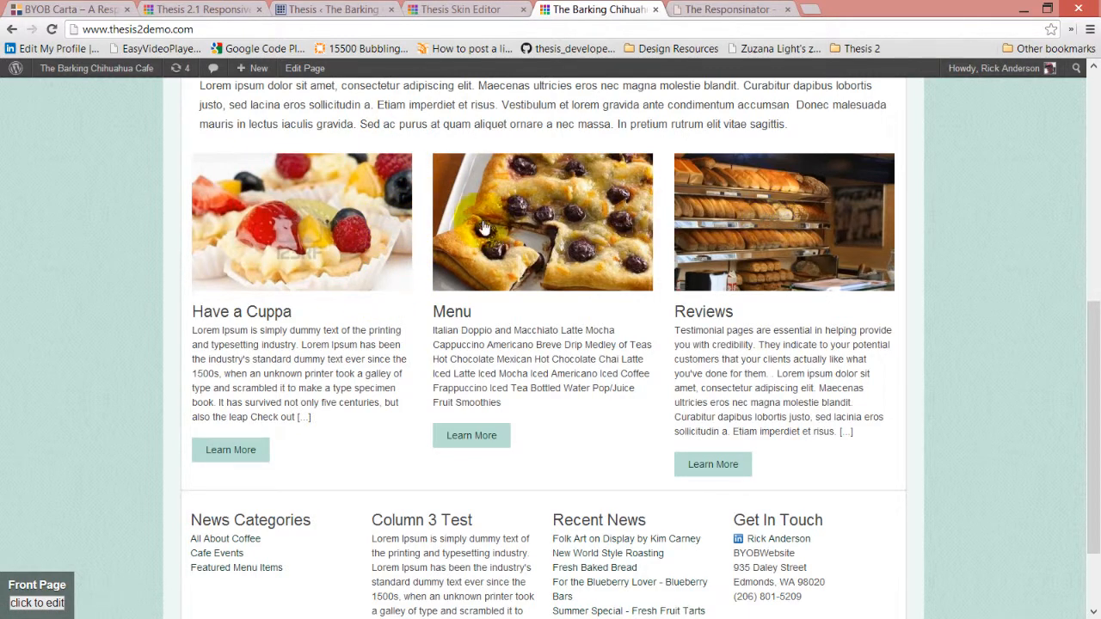
Open the Have a Cuppa page from its featured box on the Home page and examine its image and text
{"action": "left_click_drag", "start_coordinate": [190, 311], "coordinate": [299, 315]}
{"action": "left_click", "coordinate": [299, 314]}
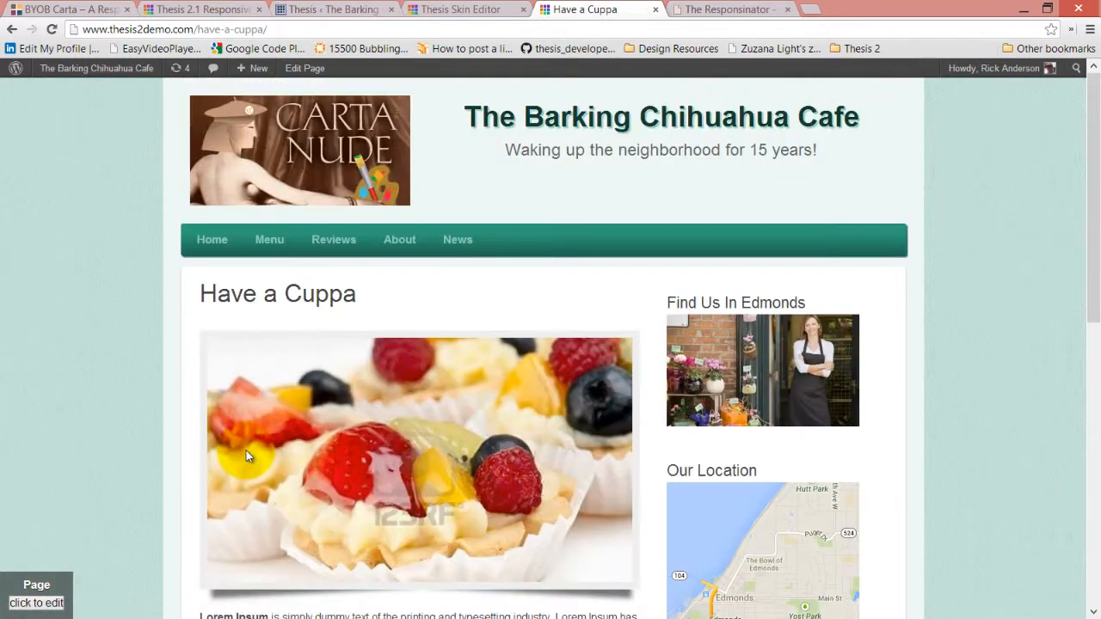
{"action": "scroll", "coordinate": [491, 300], "scroll_direction": "down", "scroll_amount": 3}
{"action": "scroll", "coordinate": [486, 321], "scroll_direction": "up", "scroll_amount": 2}
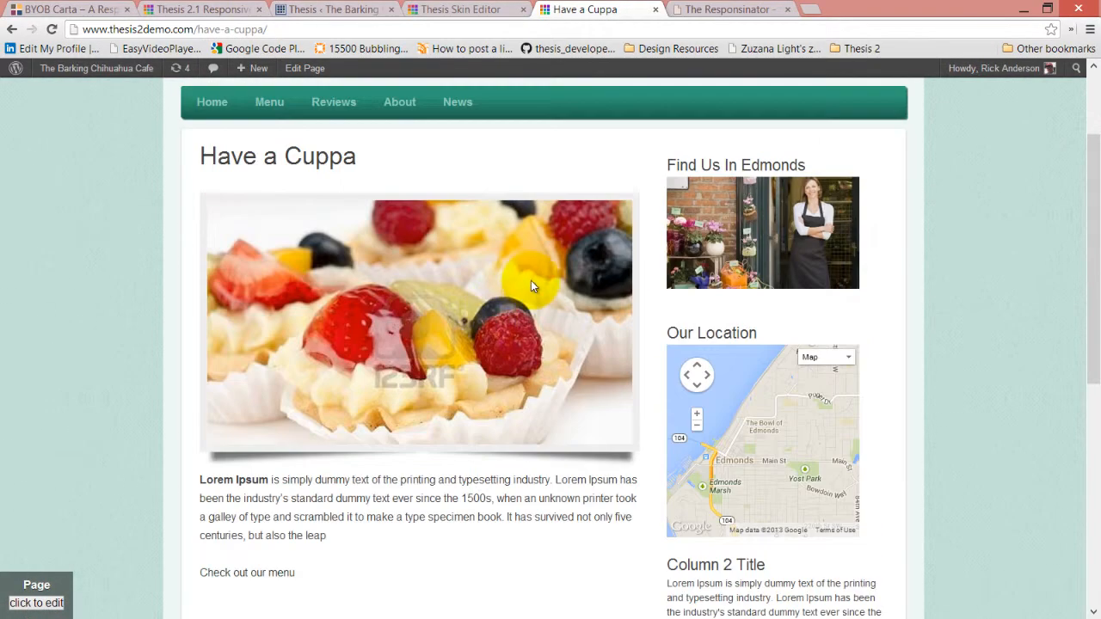
{"action": "scroll", "coordinate": [486, 340], "scroll_direction": "up", "scroll_amount": 2}
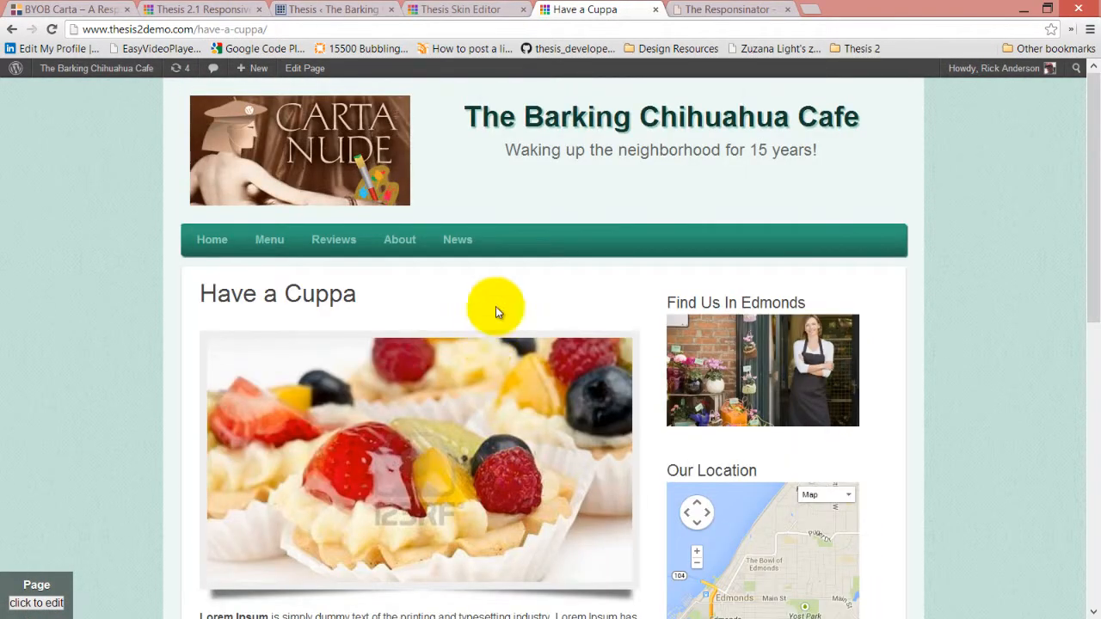
Open the Have a Cuppa page for editing and remove its featured image
{"action": "left_click", "coordinate": [306, 70]}
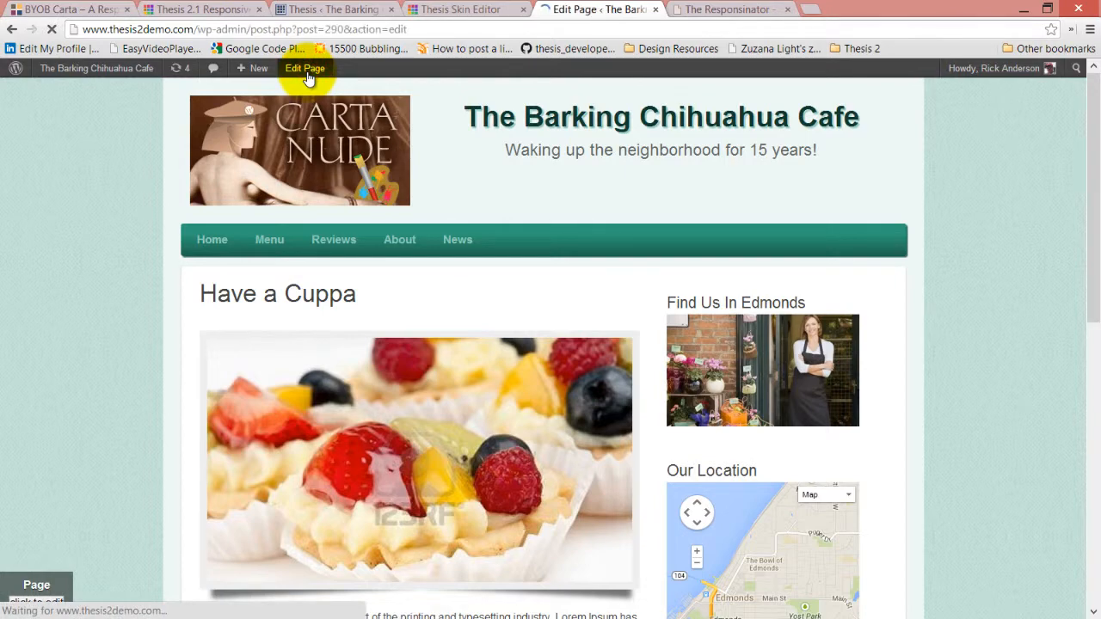
{"action": "scroll", "coordinate": [679, 464], "scroll_direction": "down", "scroll_amount": 5}
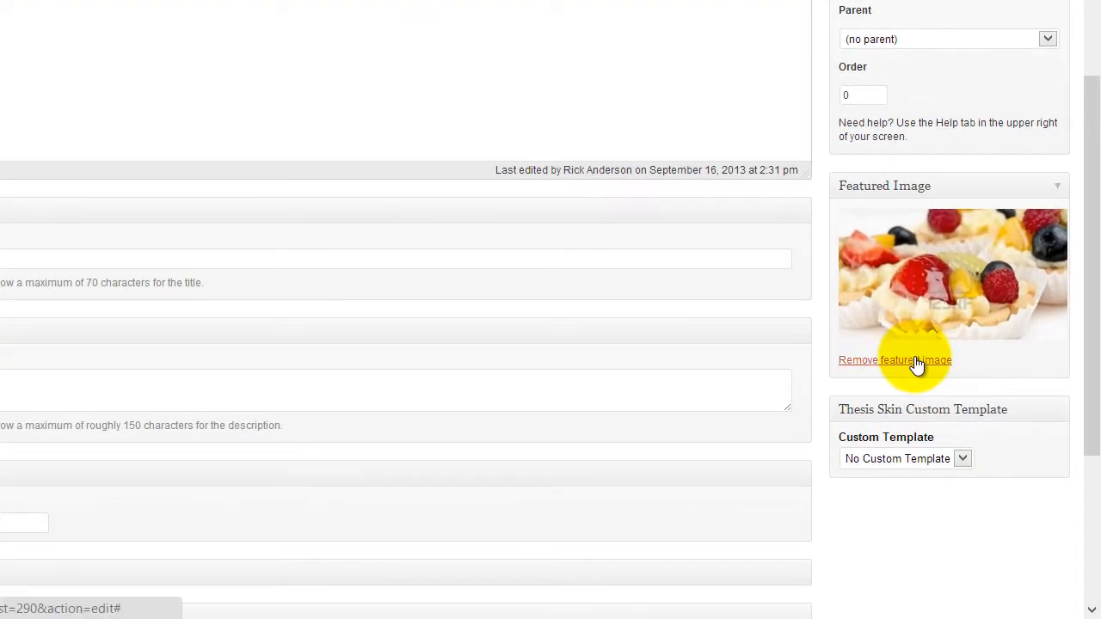
{"action": "left_click", "coordinate": [915, 360]}
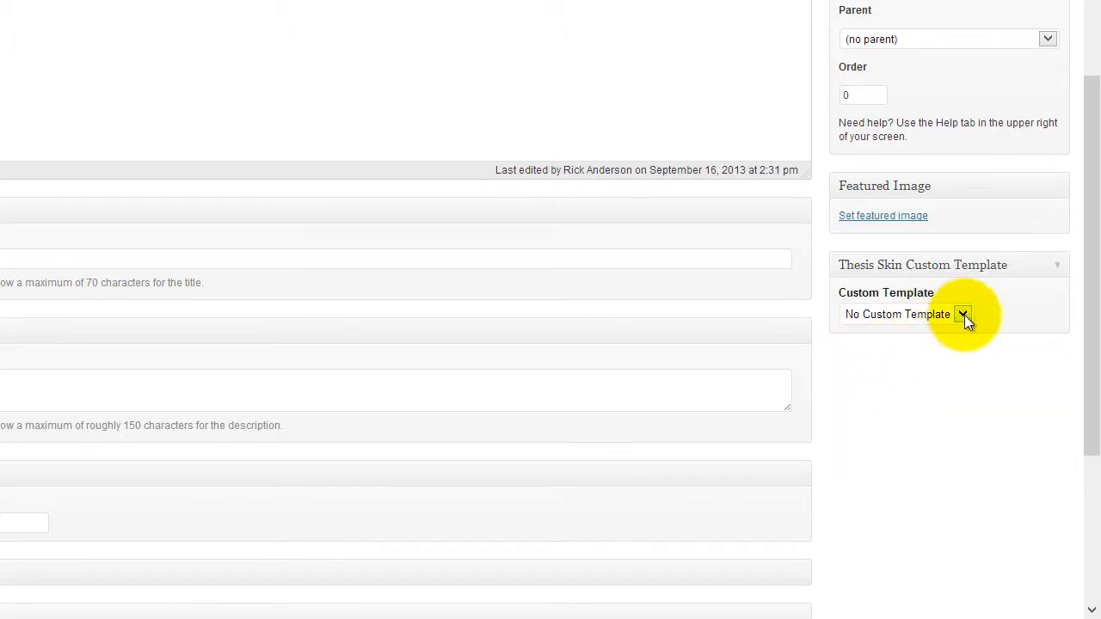
Set bcc-slide-barista.jpg from the media library as the Have a Cuppa page's featured image and update the page
{"action": "left_click", "coordinate": [903, 247]}
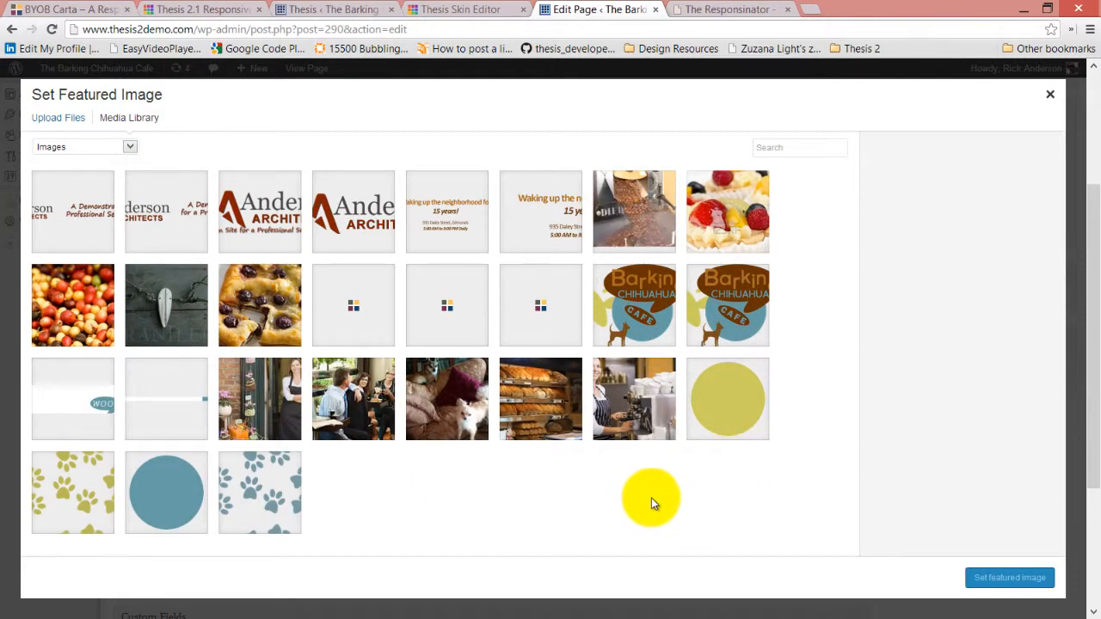
{"action": "left_click", "coordinate": [551, 421]}
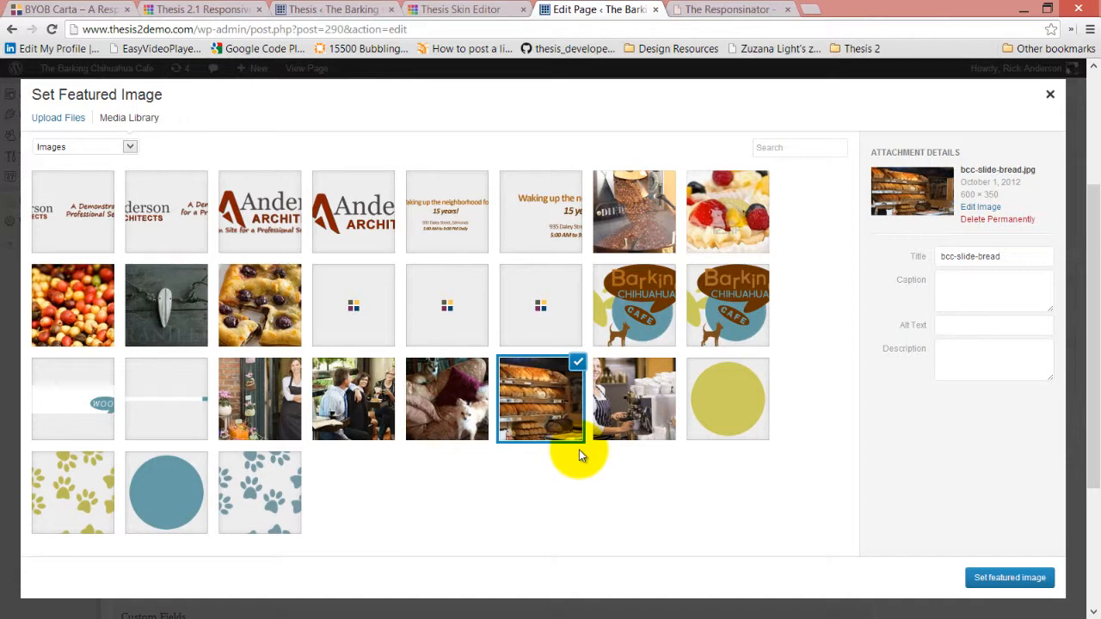
{"action": "left_click", "coordinate": [615, 408]}
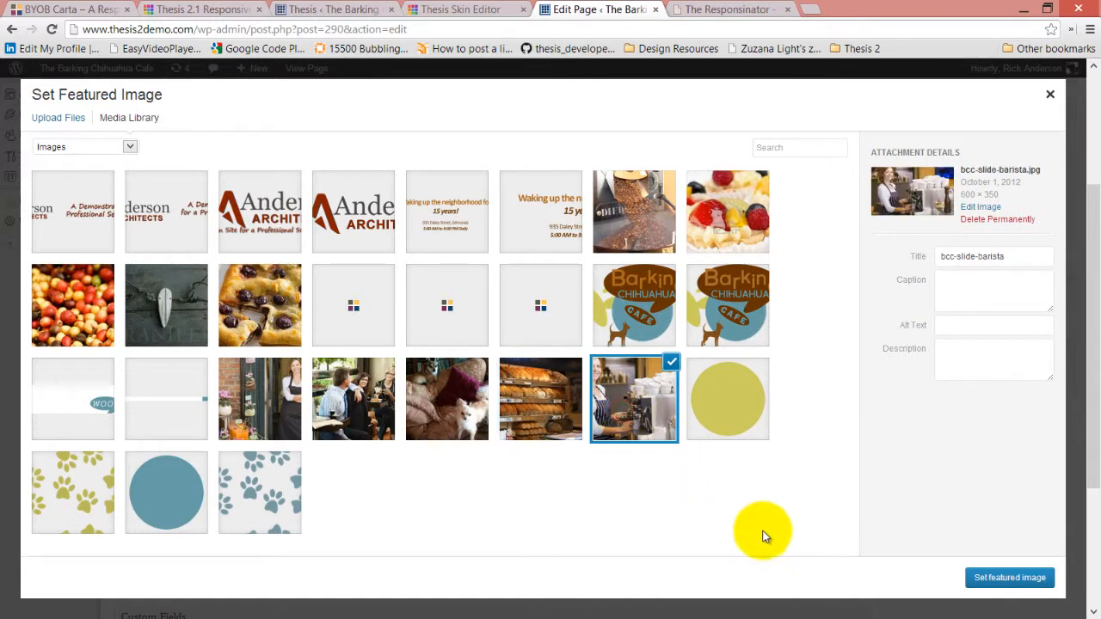
{"action": "left_click", "coordinate": [1026, 577]}
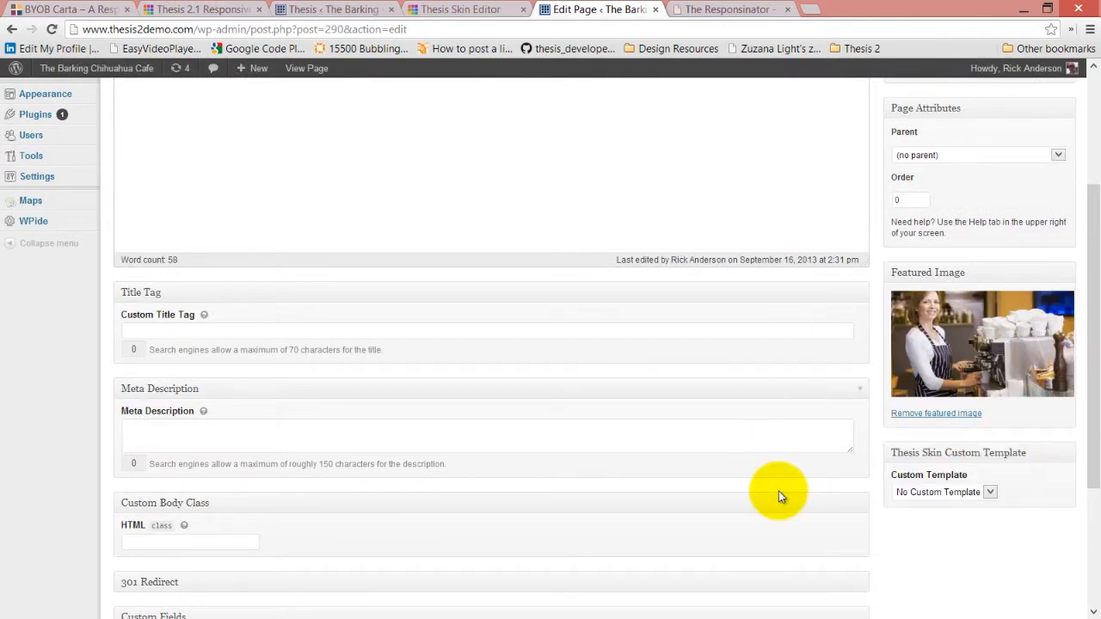
{"action": "scroll", "coordinate": [778, 496], "scroll_direction": "up", "scroll_amount": 3}
{"action": "scroll", "coordinate": [779, 498], "scroll_direction": "down", "scroll_amount": 3}
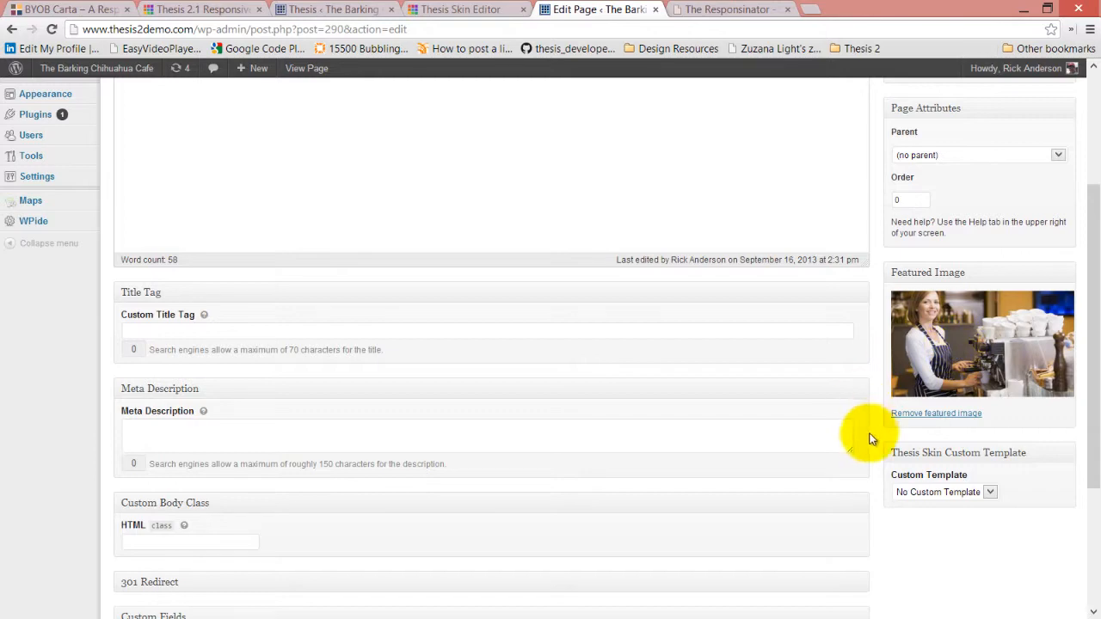
{"action": "scroll", "coordinate": [980, 387], "scroll_direction": "up", "scroll_amount": 3}
{"action": "left_click", "coordinate": [1043, 274]}
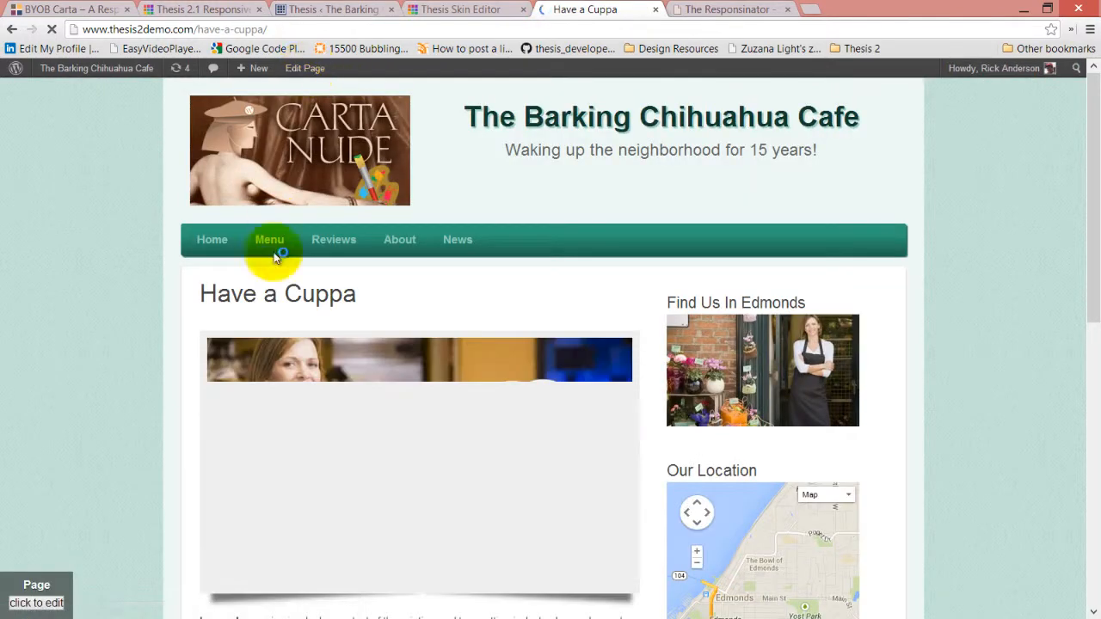
Check the featured image on the live Have a Cuppa page and in its featured box on the Home page
{"action": "scroll", "coordinate": [429, 452], "scroll_direction": "down", "scroll_amount": 4}
{"action": "scroll", "coordinate": [447, 277], "scroll_direction": "up", "scroll_amount": 3}
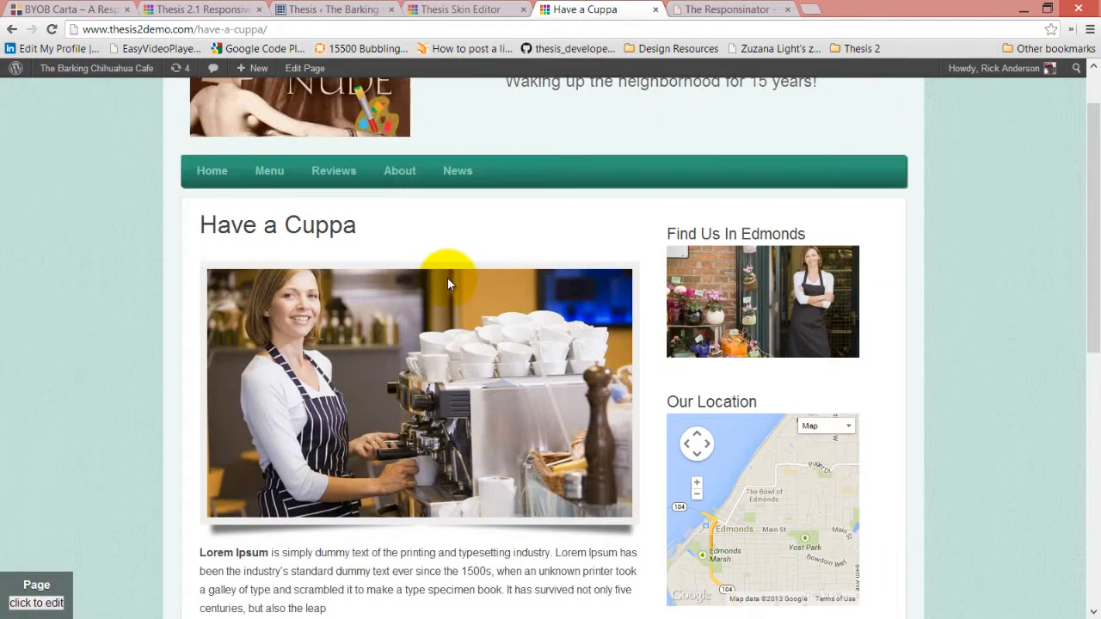
{"action": "left_click", "coordinate": [193, 178]}
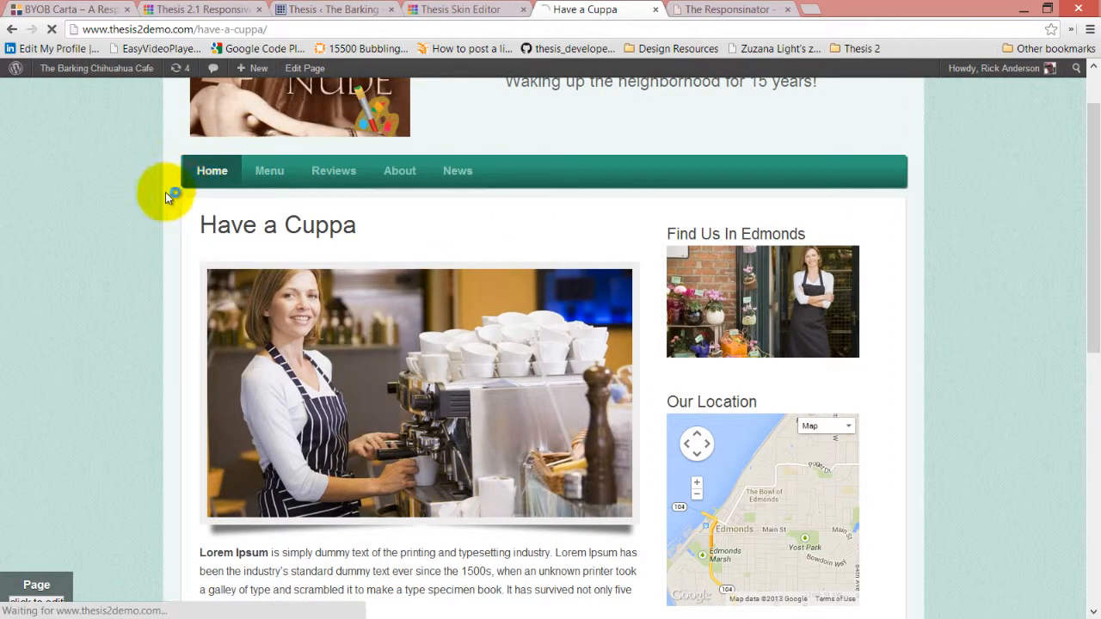
{"action": "scroll", "coordinate": [155, 215], "scroll_direction": "down", "scroll_amount": 4}
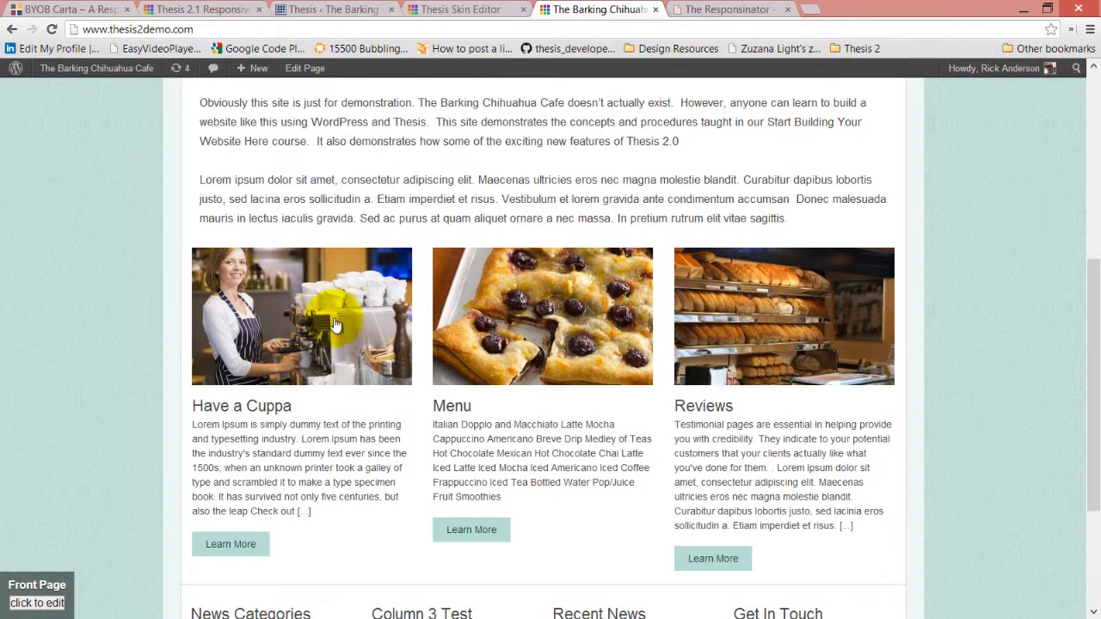
{"action": "scroll", "coordinate": [712, 348], "scroll_direction": "up", "scroll_amount": 1}
{"action": "left_click", "coordinate": [317, 394]}
{"action": "scroll", "coordinate": [317, 396], "scroll_direction": "down", "scroll_amount": 2}
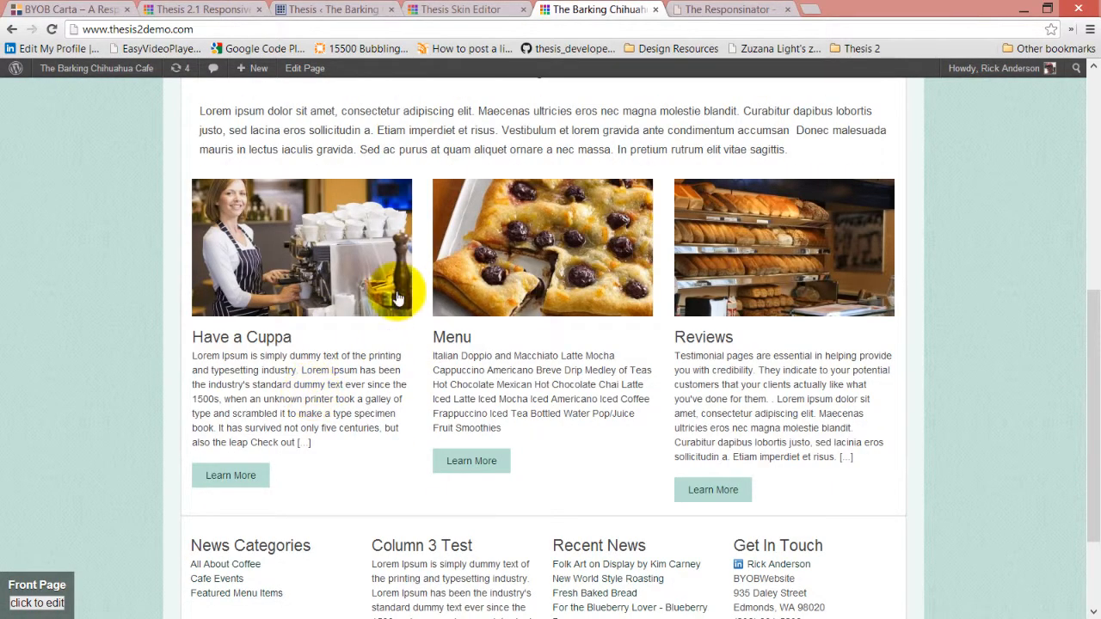
Switch to the Thesis Skin Editor and open the Front Page template under the Page core template
{"action": "left_click", "coordinate": [478, 8]}
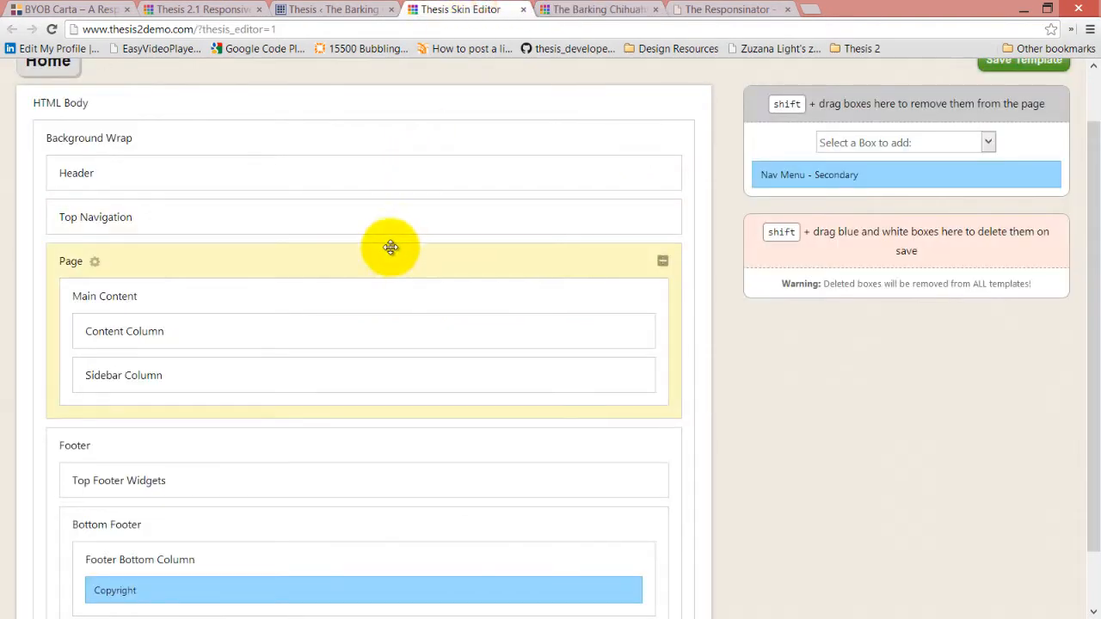
{"action": "scroll", "coordinate": [393, 253], "scroll_direction": "down", "scroll_amount": 1}
{"action": "scroll", "coordinate": [390, 254], "scroll_direction": "up", "scroll_amount": 2}
{"action": "left_click", "coordinate": [64, 123]}
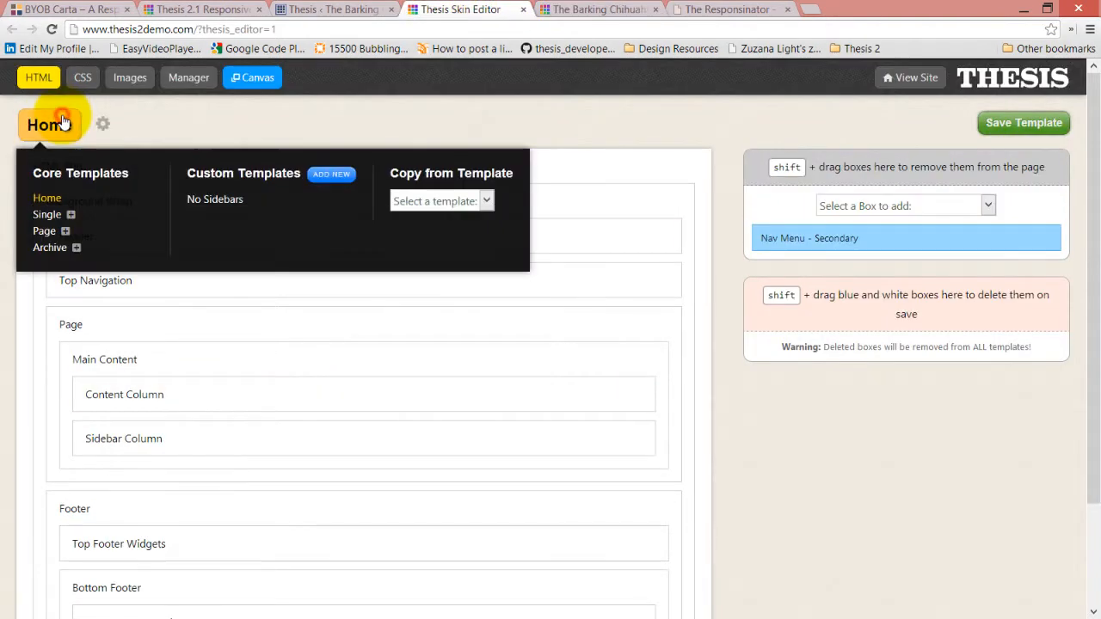
{"action": "left_click", "coordinate": [65, 232]}
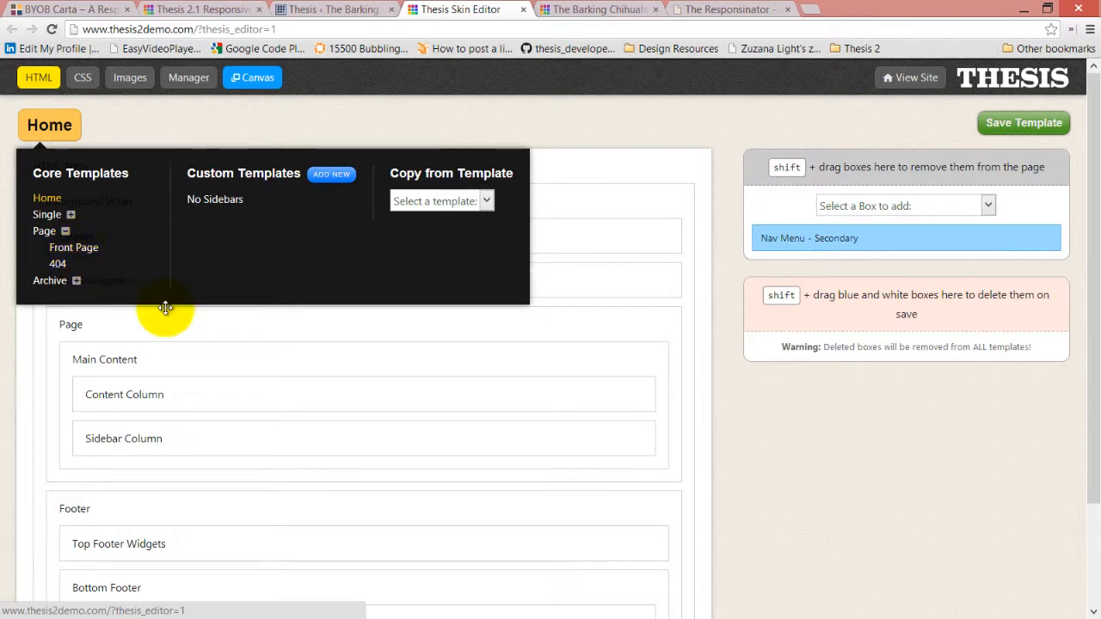
{"action": "left_click", "coordinate": [88, 246]}
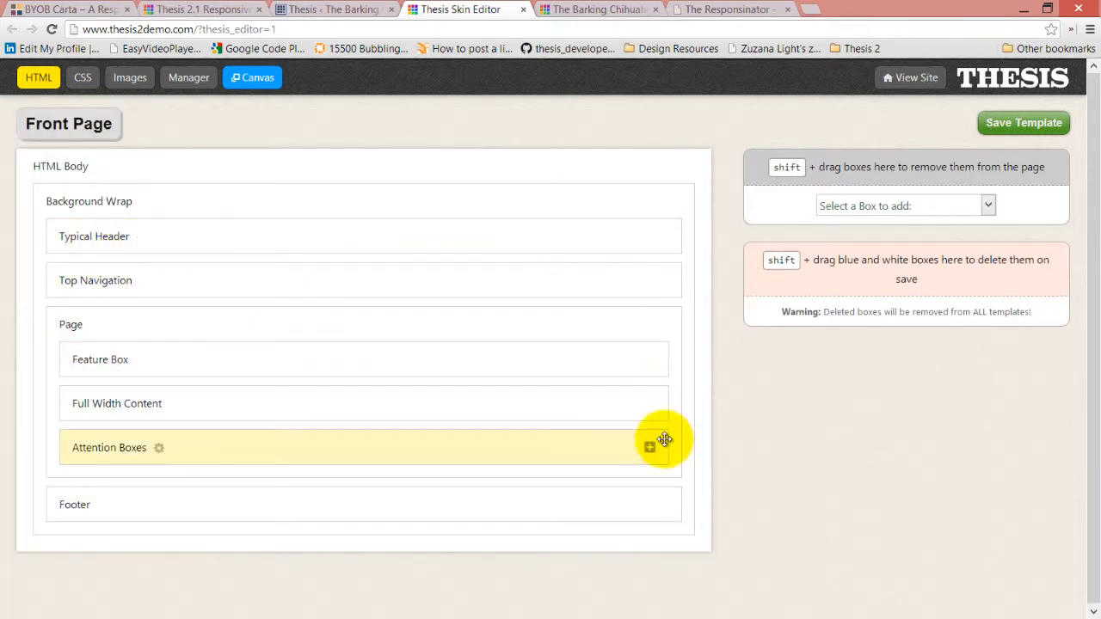
Expand Attention Boxes, Attention Box - Left and Query Box - Featured Page 1 to show the boxes nested inside
{"action": "left_click", "coordinate": [650, 445]}
{"action": "scroll", "coordinate": [650, 427], "scroll_direction": "down", "scroll_amount": 1}
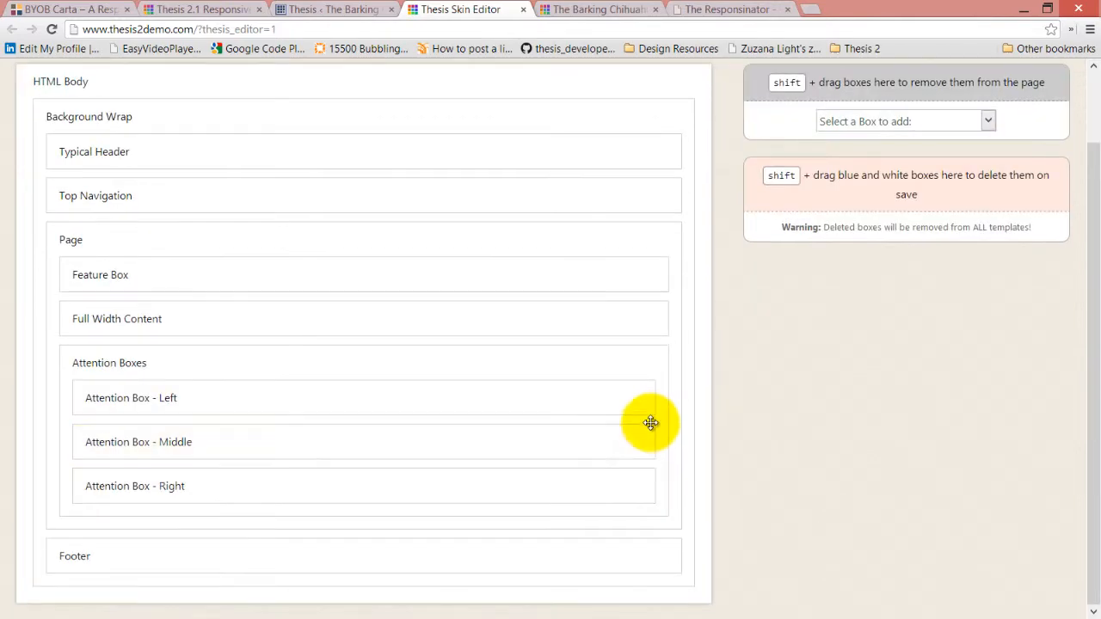
{"action": "left_click", "coordinate": [636, 398]}
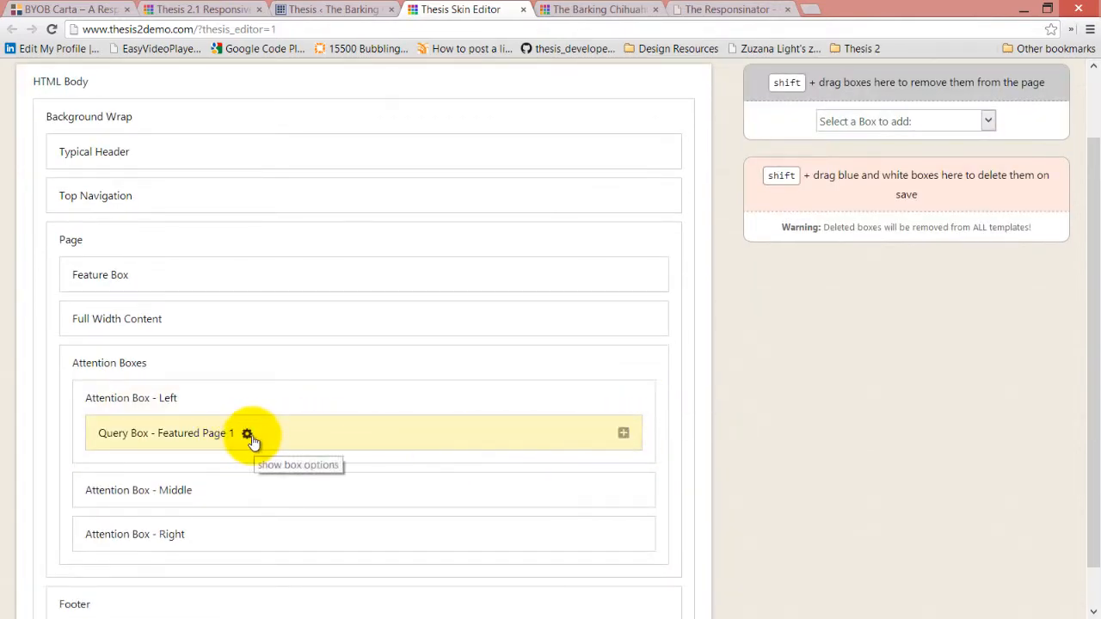
{"action": "left_click", "coordinate": [623, 436]}
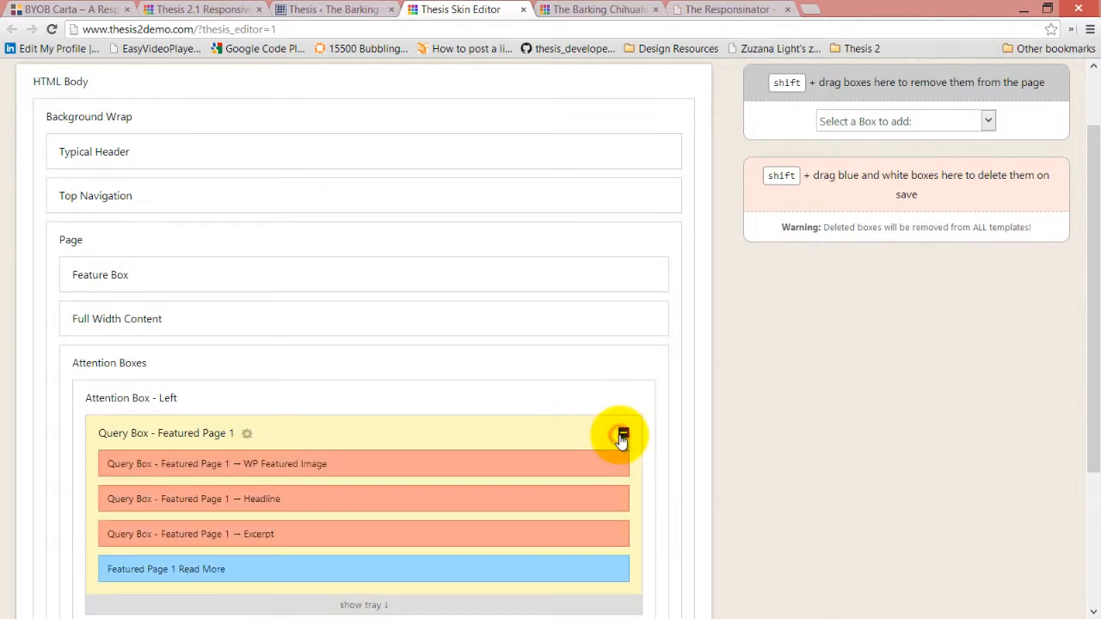
{"action": "scroll", "coordinate": [671, 393], "scroll_direction": "down", "scroll_amount": 3}
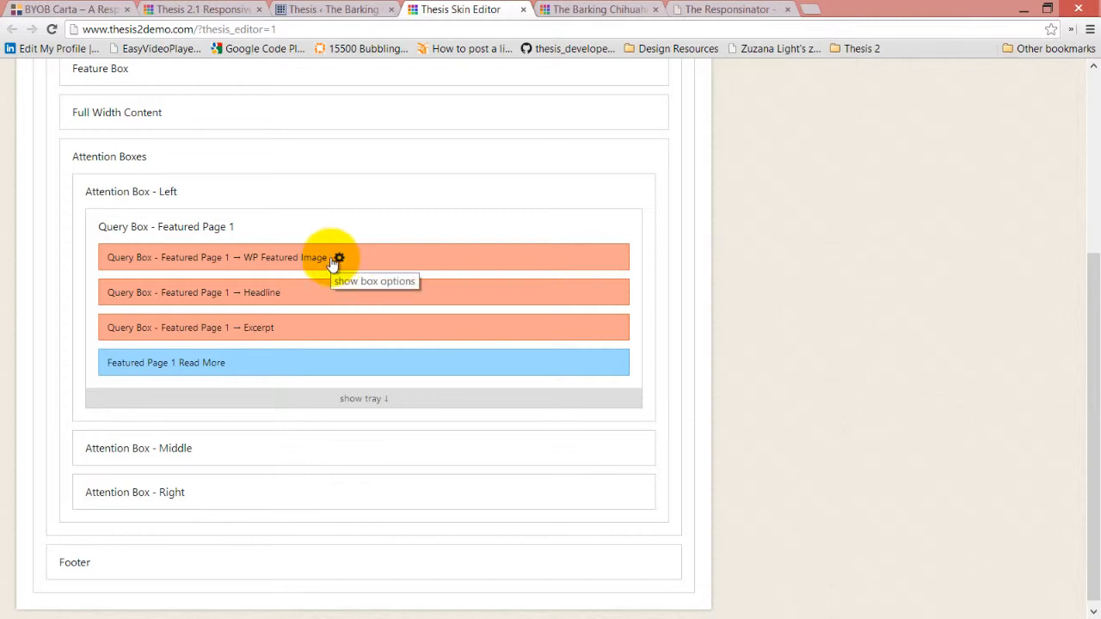
Set the featured image size of Featured Page 1's WP Featured Image box to tiny-thumbnail and save the Front Page template
{"action": "left_click", "coordinate": [338, 258]}
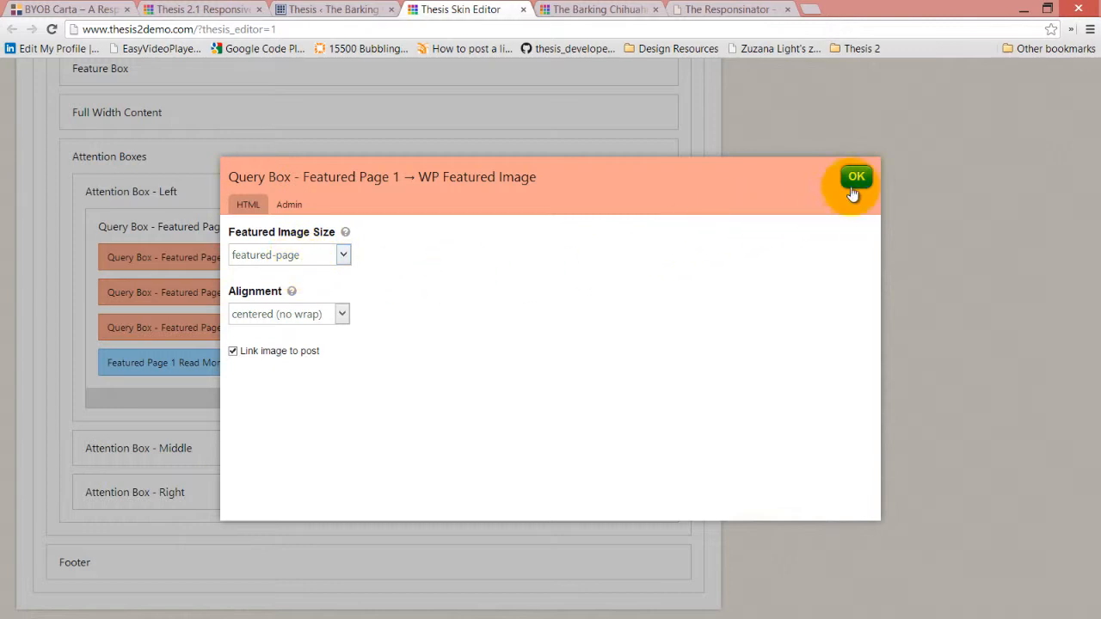
{"action": "left_click", "coordinate": [343, 255]}
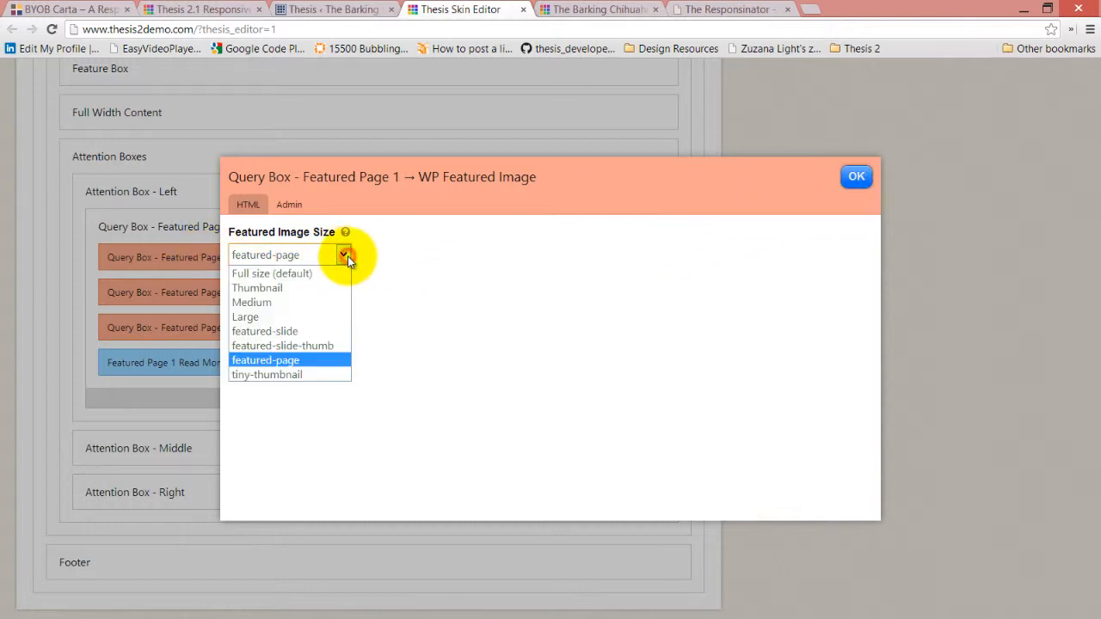
{"action": "left_click", "coordinate": [296, 374]}
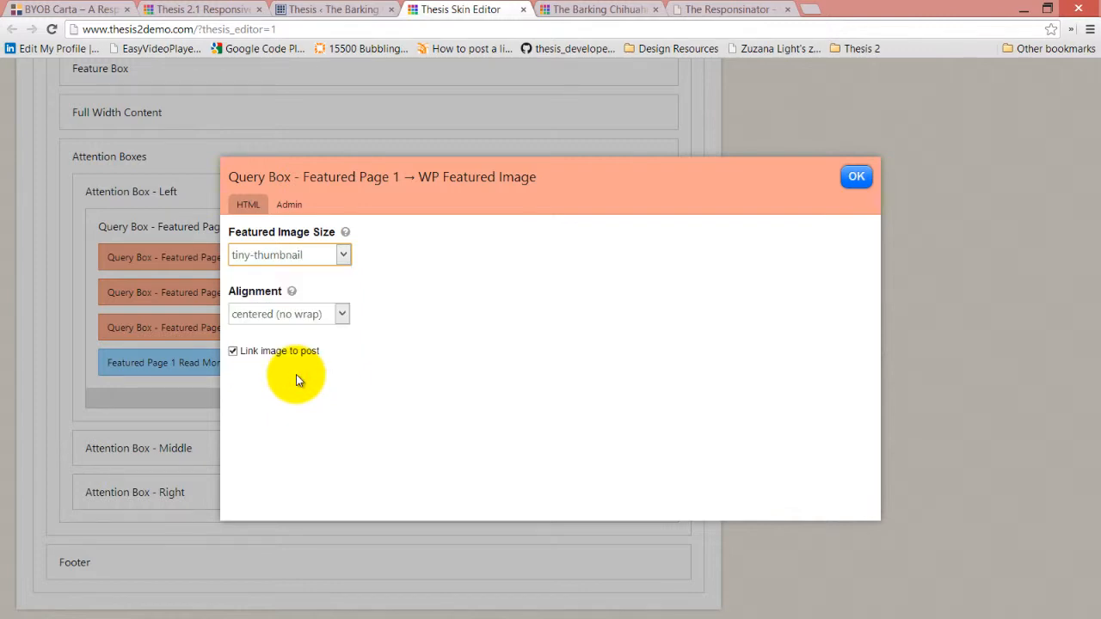
{"action": "left_click", "coordinate": [856, 176]}
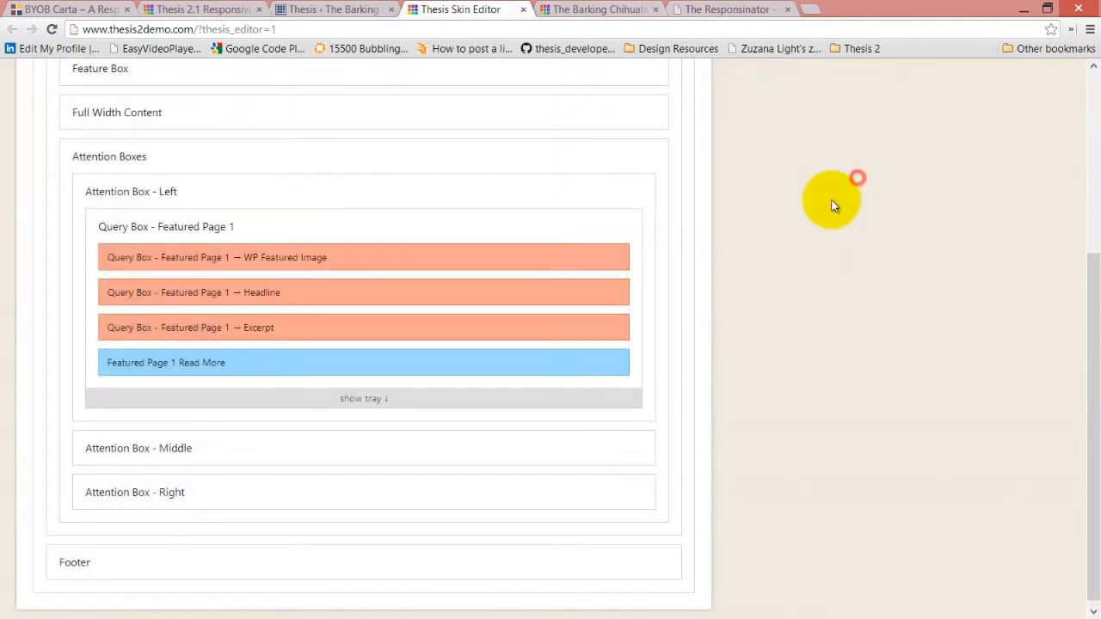
{"action": "scroll", "coordinate": [859, 190], "scroll_direction": "up", "scroll_amount": 4}
{"action": "left_click", "coordinate": [1012, 135]}
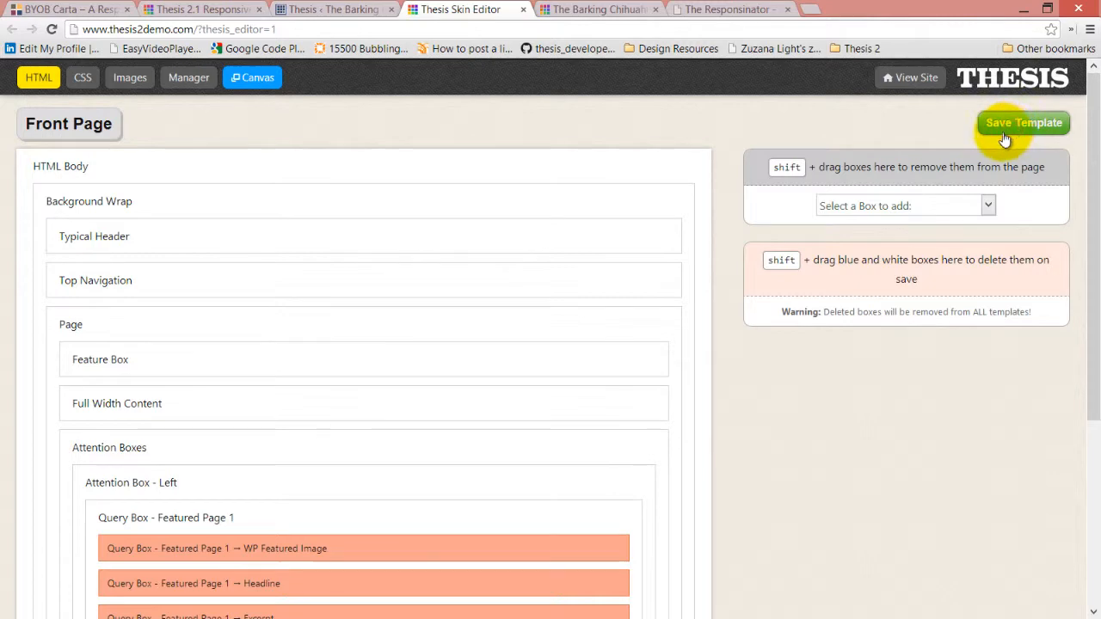
Switch to the live Home page and reload it to check the tiny thumbnail in the Have a Cuppa box
{"action": "left_click", "coordinate": [602, 10]}
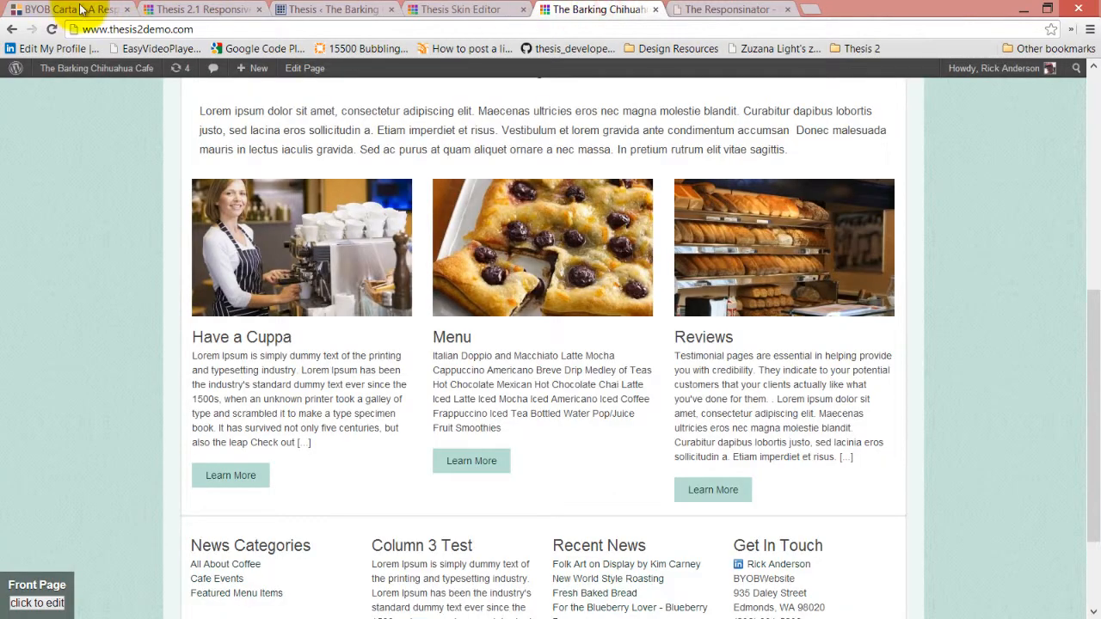
{"action": "left_click", "coordinate": [52, 29]}
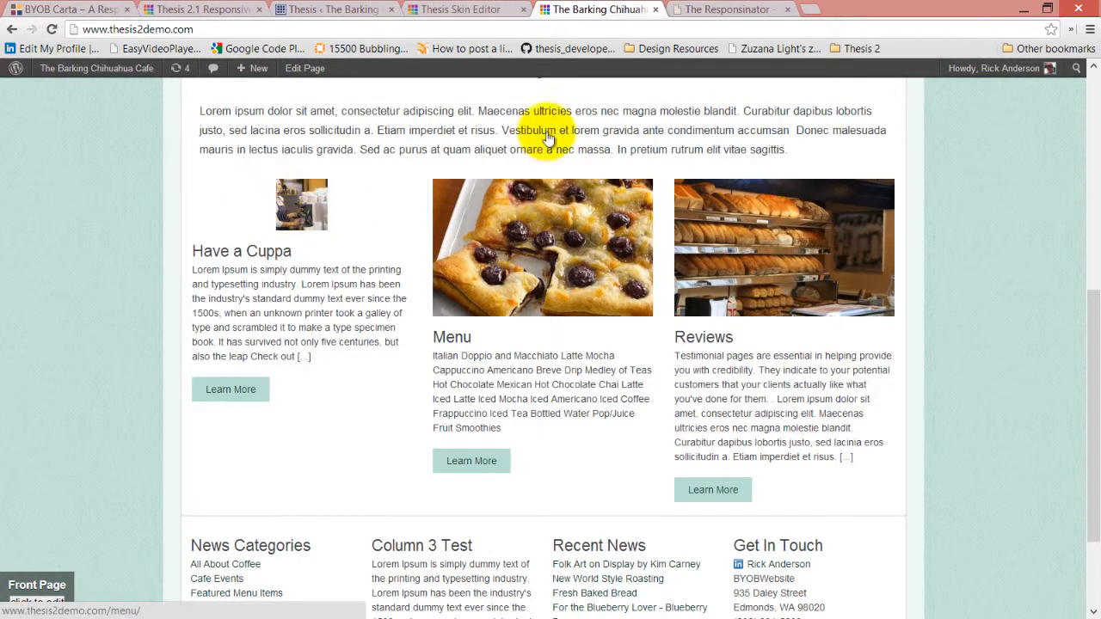
In the Skin Editor, set Featured Page 1's WP Featured Image size to featured-page and save the Front Page template
{"action": "left_click", "coordinate": [458, 7]}
{"action": "scroll", "coordinate": [464, 224], "scroll_direction": "down", "scroll_amount": 3}
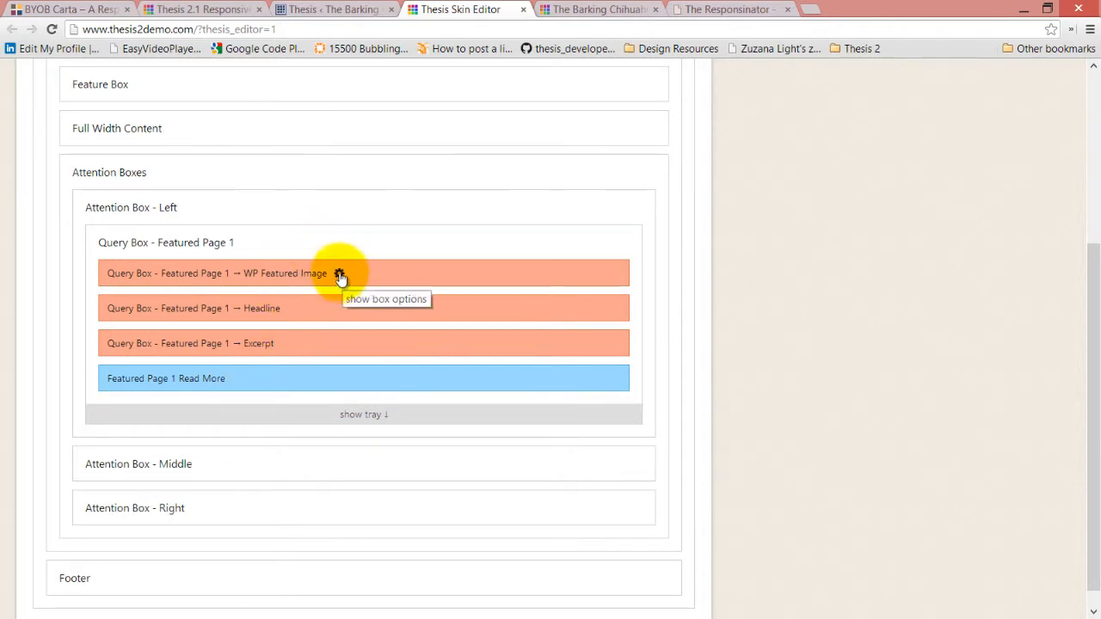
{"action": "left_click", "coordinate": [337, 273]}
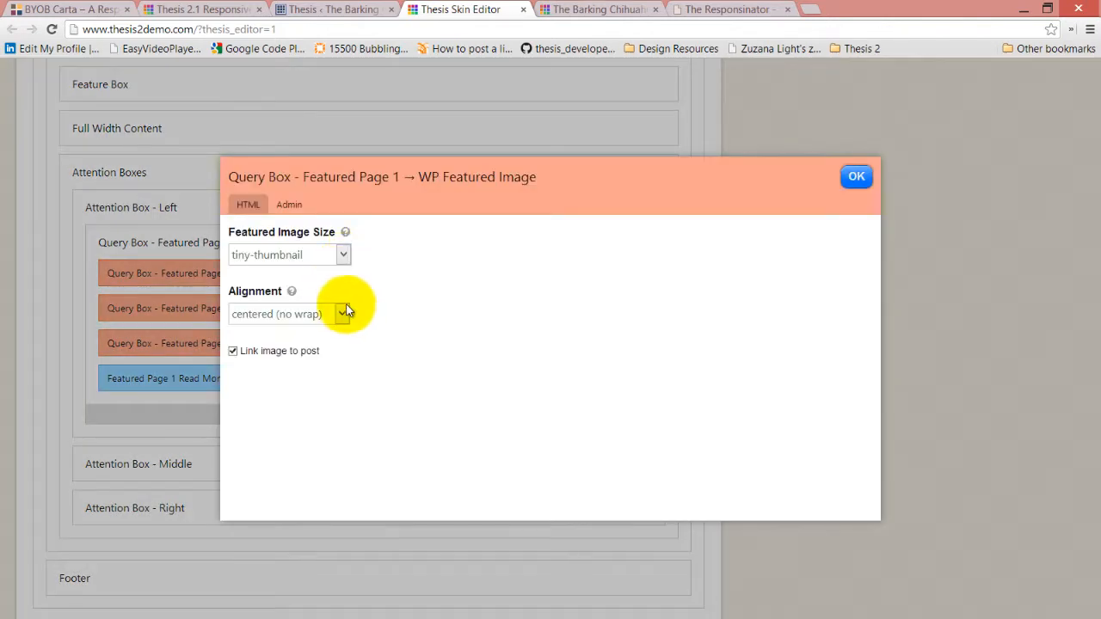
{"action": "left_click", "coordinate": [343, 255]}
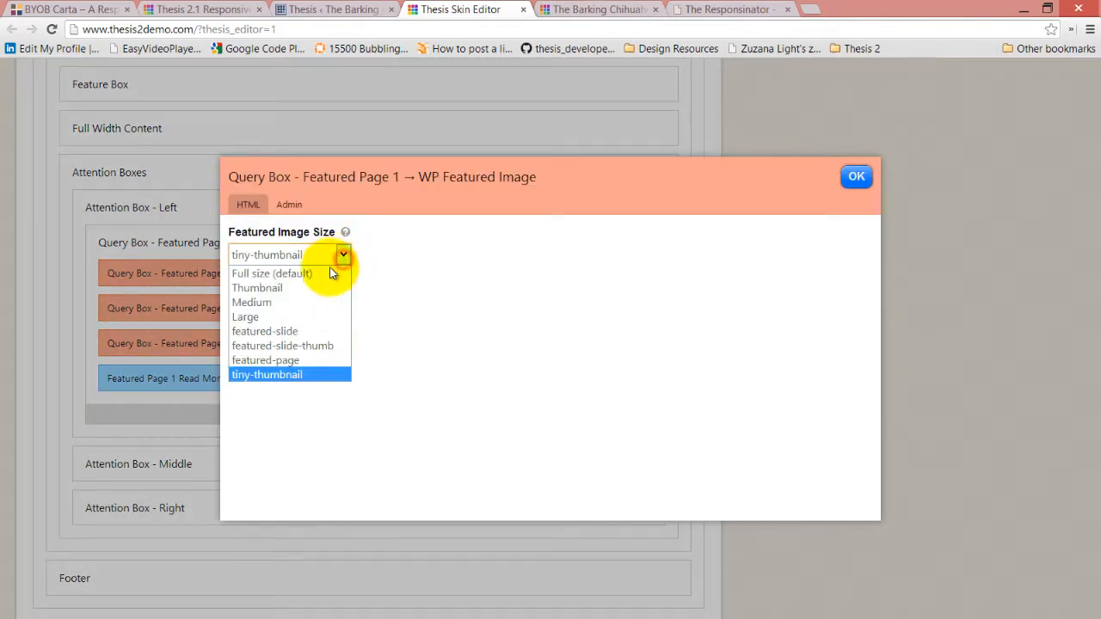
{"action": "left_click", "coordinate": [310, 358]}
{"action": "left_click", "coordinate": [868, 176]}
{"action": "scroll", "coordinate": [946, 172], "scroll_direction": "up", "scroll_amount": 3}
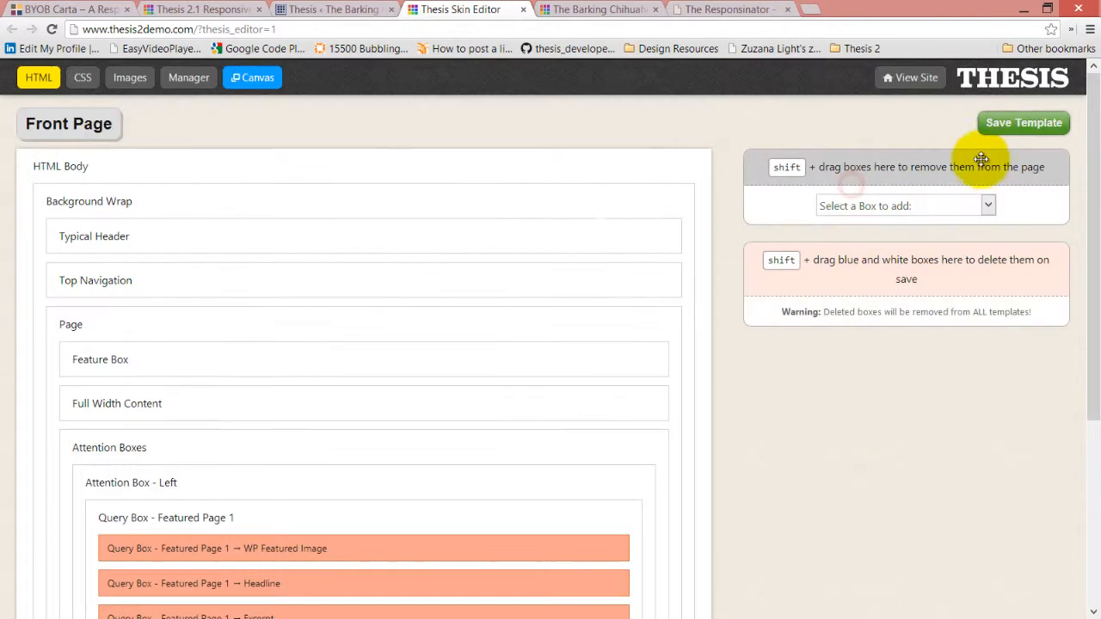
{"action": "left_click", "coordinate": [1023, 125]}
Look through the additional boxes in the tray of Query Box - Featured Page 1, and collapse that query box
{"action": "scroll", "coordinate": [725, 272], "scroll_direction": "down", "scroll_amount": 3}
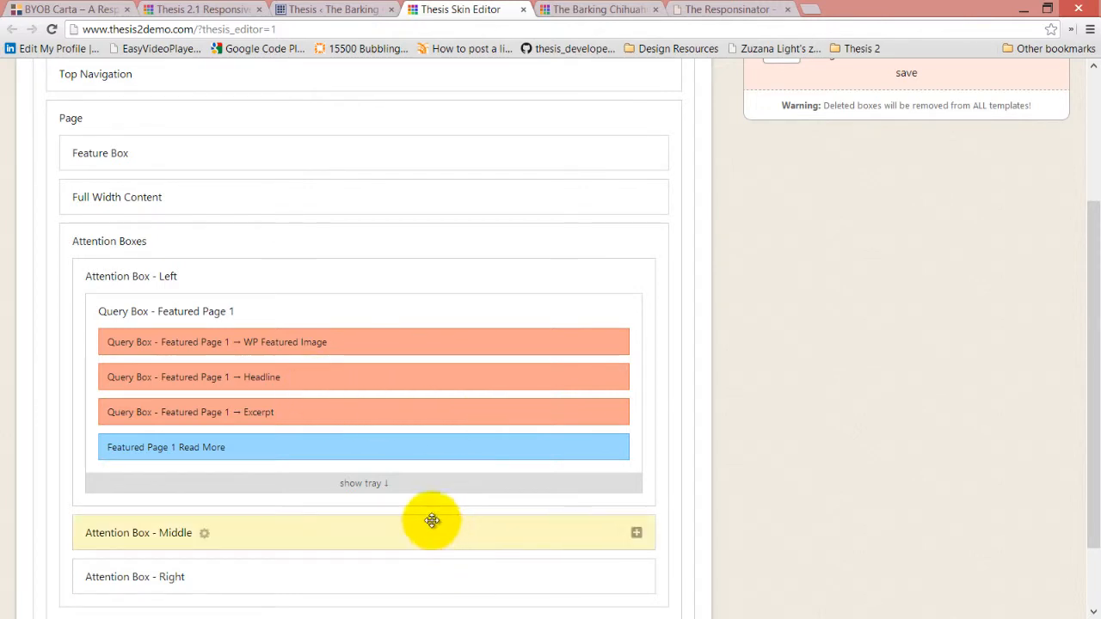
{"action": "left_click", "coordinate": [364, 483]}
{"action": "scroll", "coordinate": [352, 447], "scroll_direction": "down", "scroll_amount": 2}
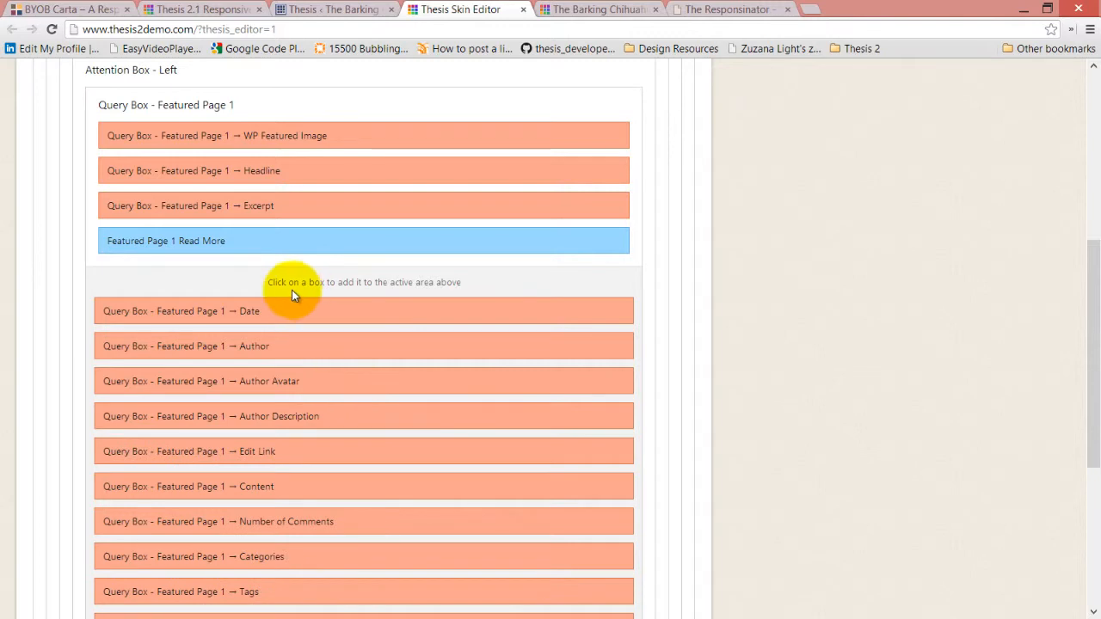
{"action": "scroll", "coordinate": [295, 460], "scroll_direction": "down", "scroll_amount": 2}
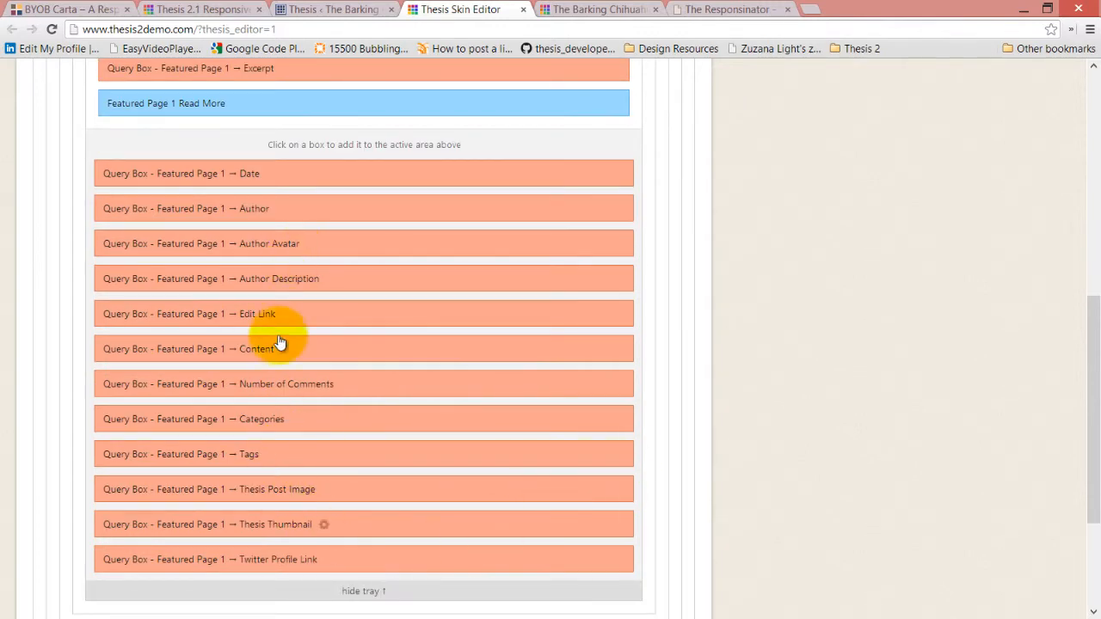
{"action": "scroll", "coordinate": [482, 516], "scroll_direction": "up", "scroll_amount": 4}
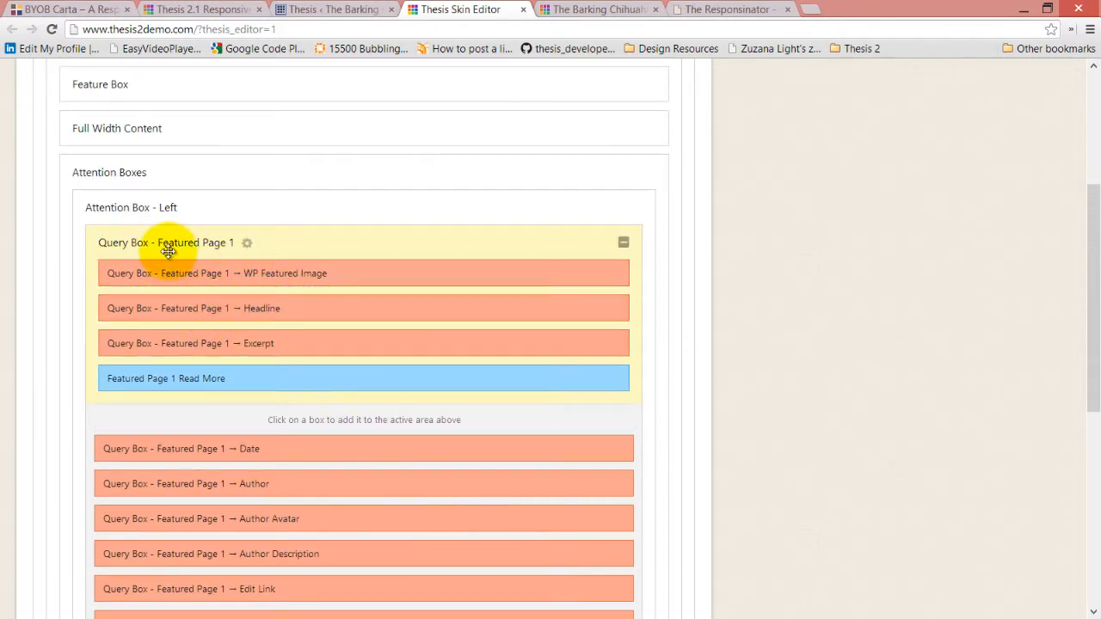
{"action": "left_click", "coordinate": [622, 247]}
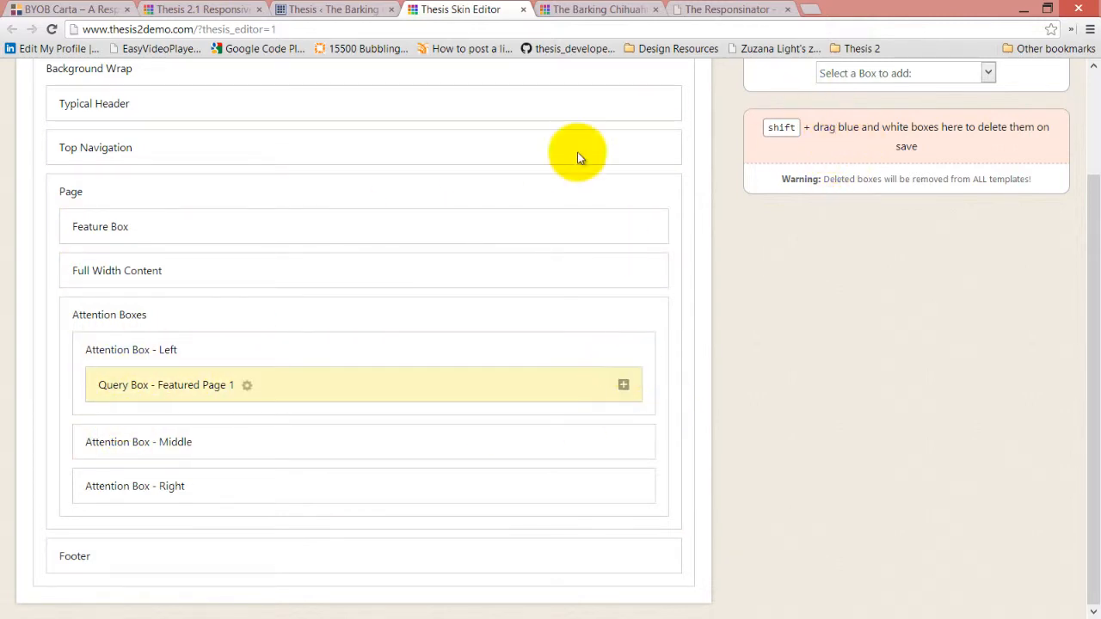
Reload the live Home page to check the featured-page image size in the Have a Cuppa box, and return to the Skin Editor
{"action": "left_click", "coordinate": [602, 9]}
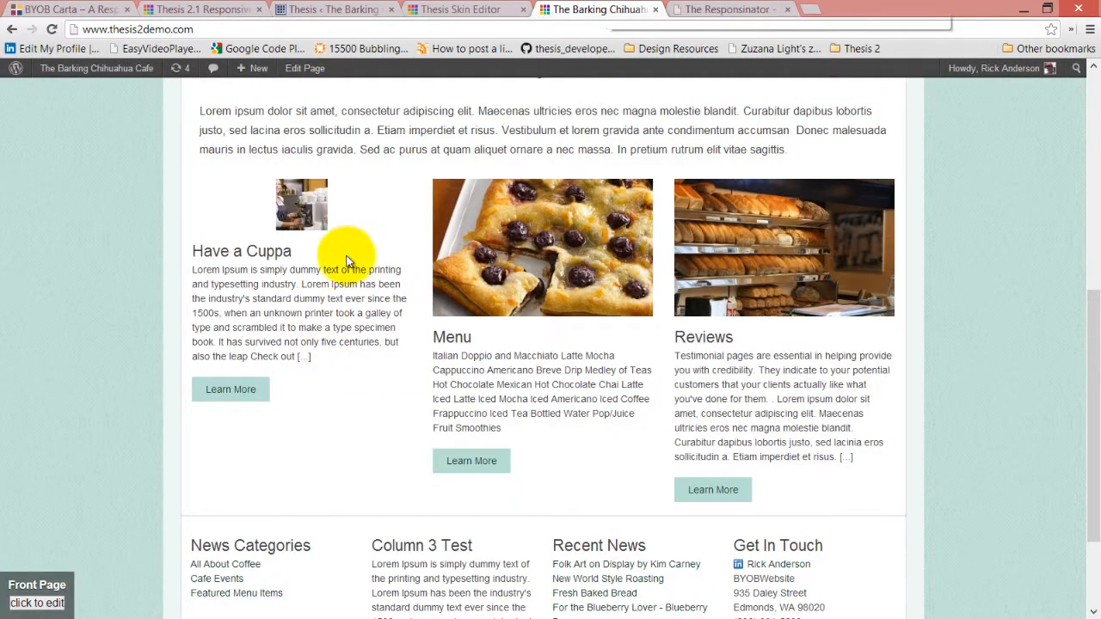
{"action": "left_click", "coordinate": [53, 29]}
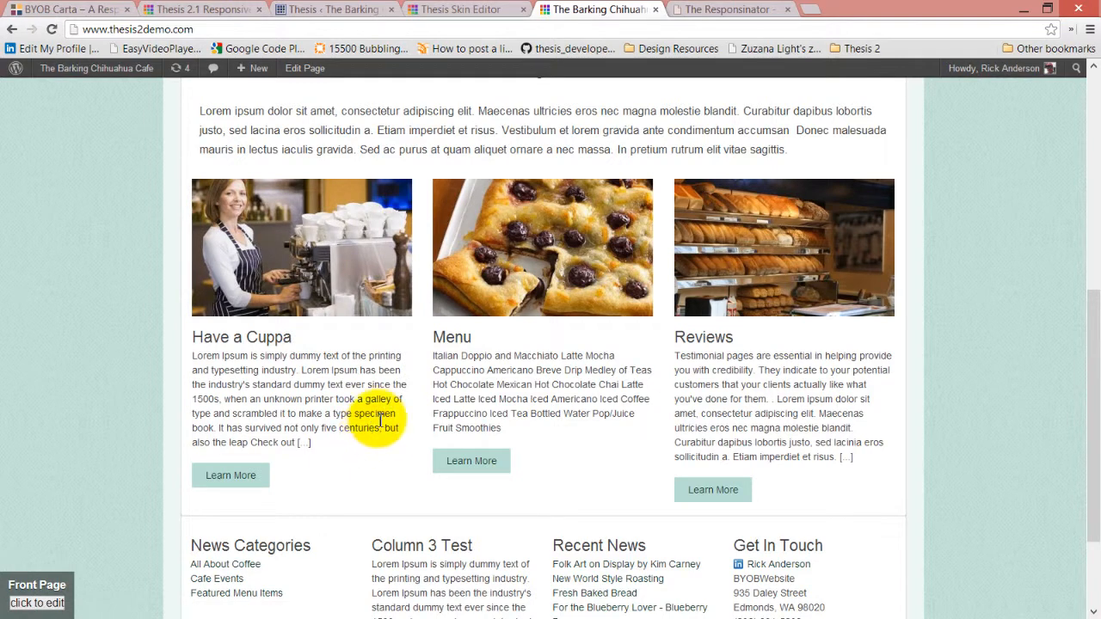
{"action": "left_click", "coordinate": [483, 15]}
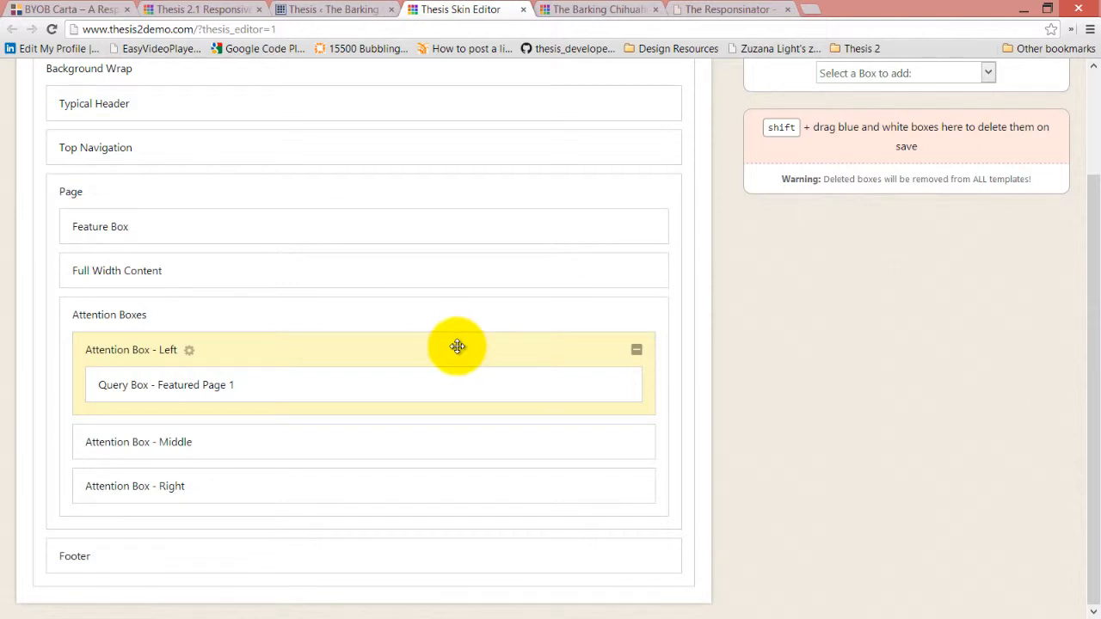
{"action": "scroll", "coordinate": [454, 344], "scroll_direction": "up", "scroll_amount": 2}
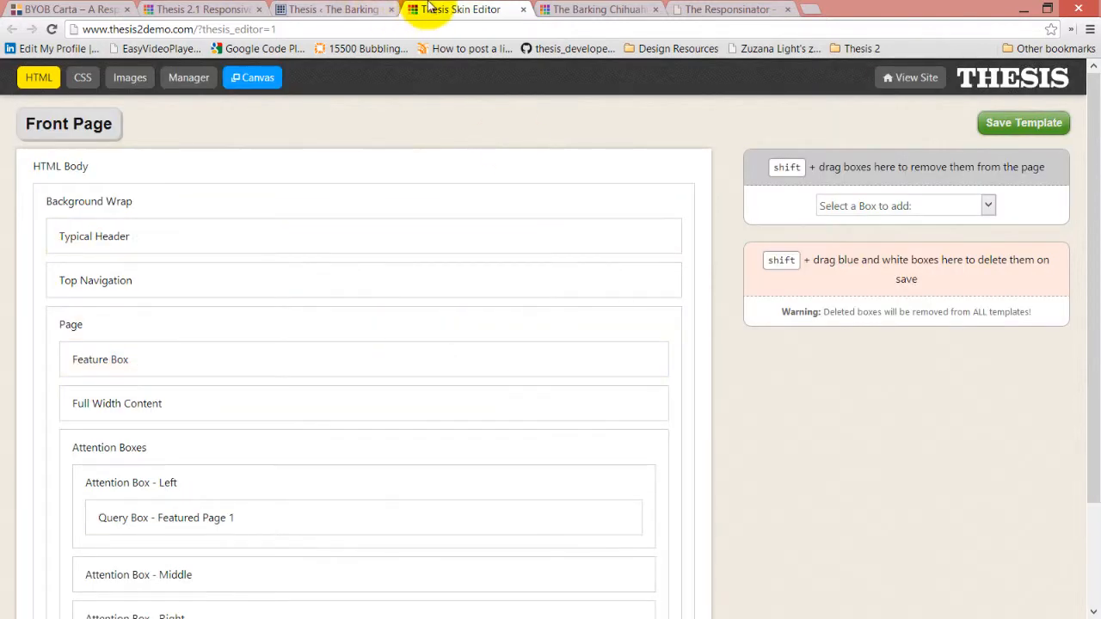
From the Thesis Skin Content page, set the Featured Page 2 Read More text to "Check Out Our Menu" and save the options
{"action": "left_click", "coordinate": [361, 7]}
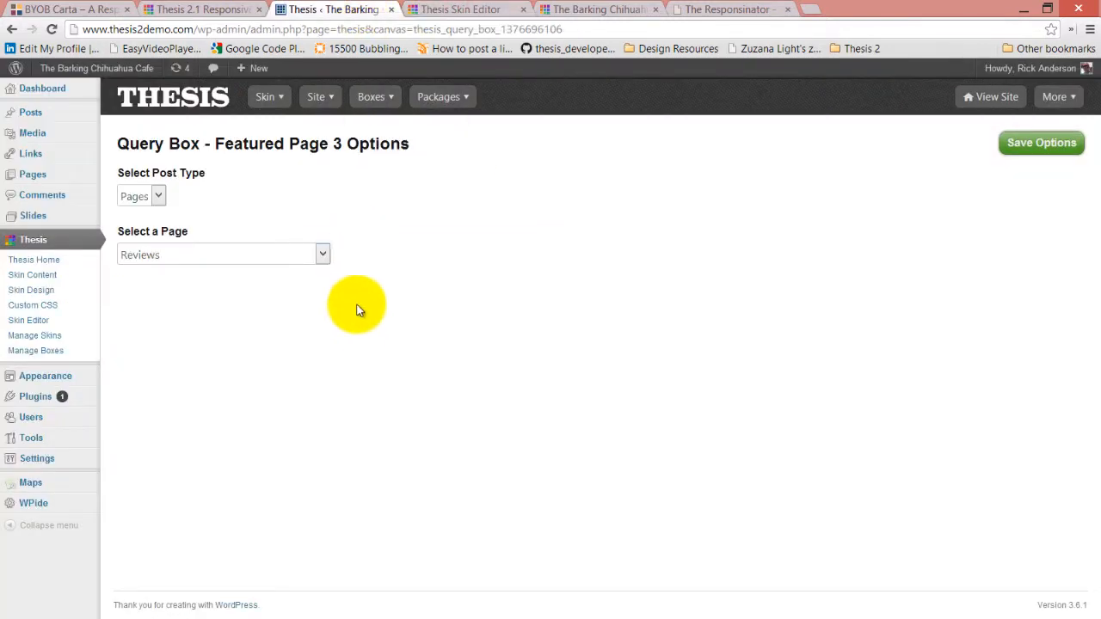
{"action": "left_click", "coordinate": [49, 275]}
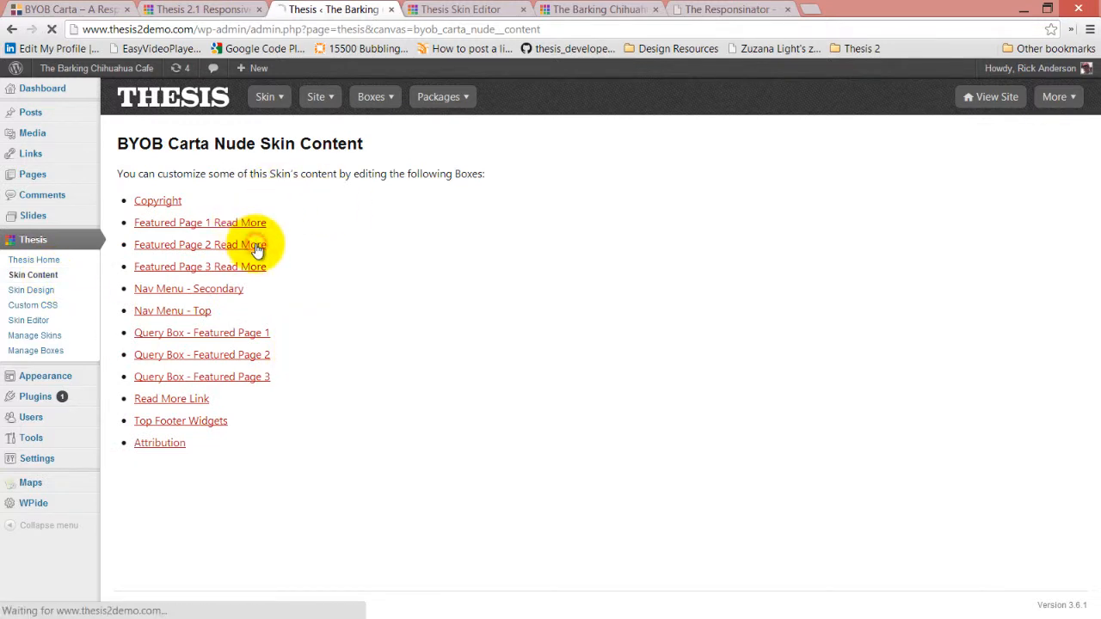
{"action": "left_click_drag", "start_coordinate": [183, 200], "coordinate": [118, 197]}
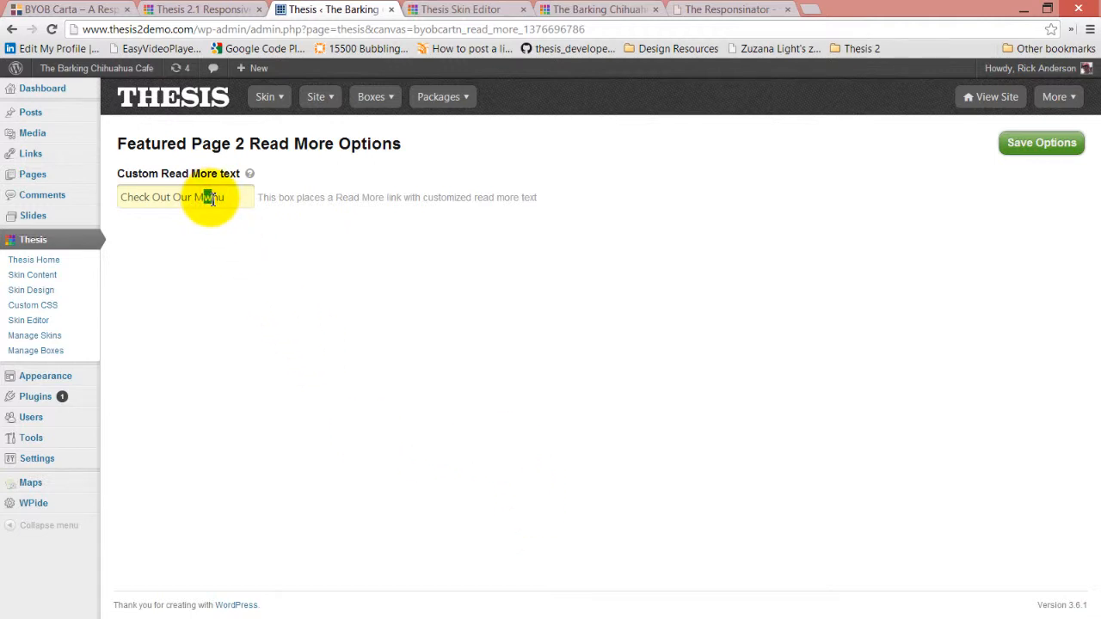
{"action": "type", "text": "e"}
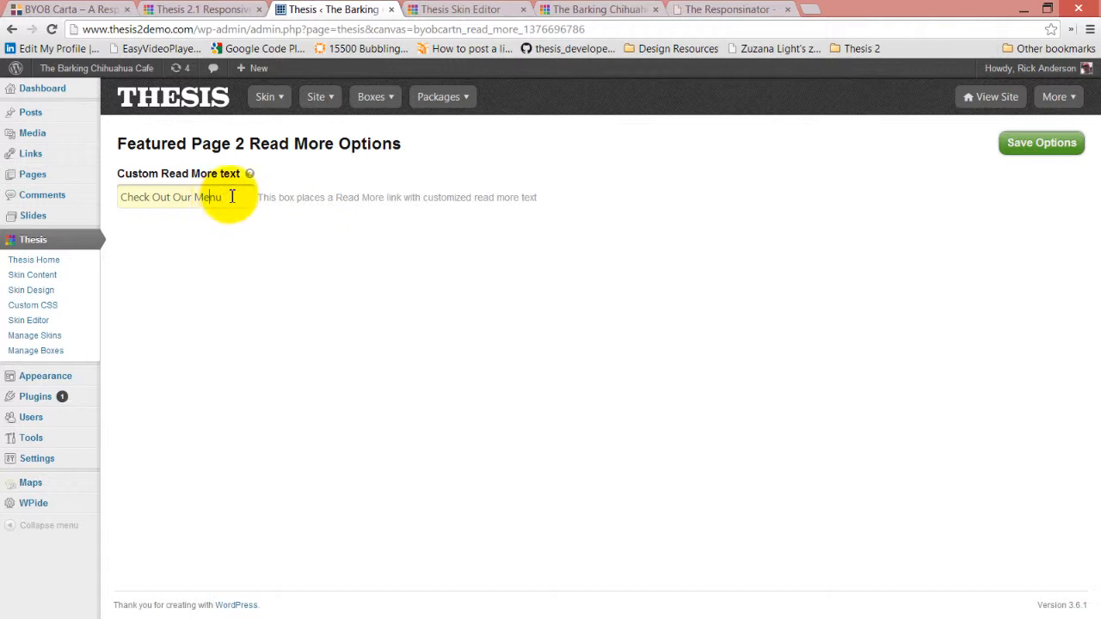
{"action": "left_click", "coordinate": [1054, 144]}
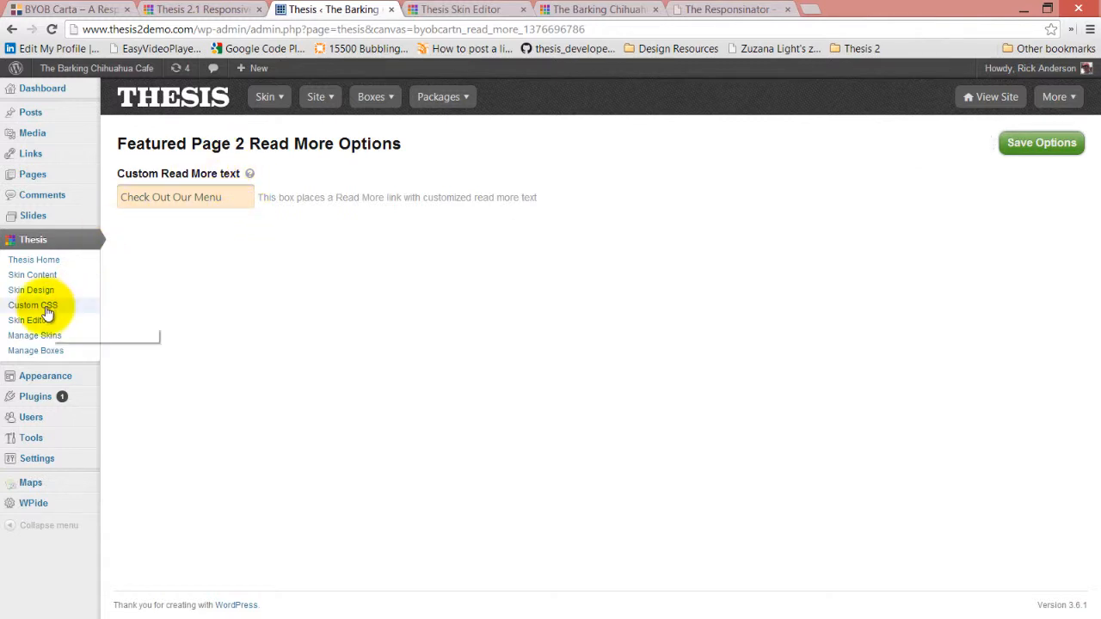
Set the Featured Page 3 Read More text in the Skin Content to "Read Our Reviews" and save the options
{"action": "left_click", "coordinate": [42, 276]}
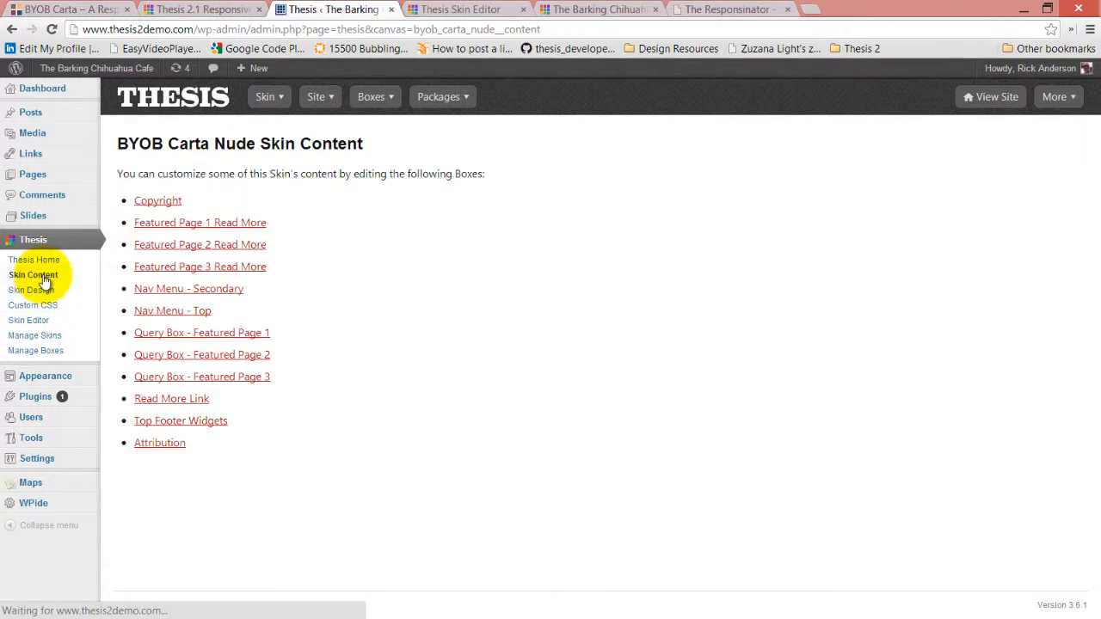
{"action": "left_click", "coordinate": [249, 266]}
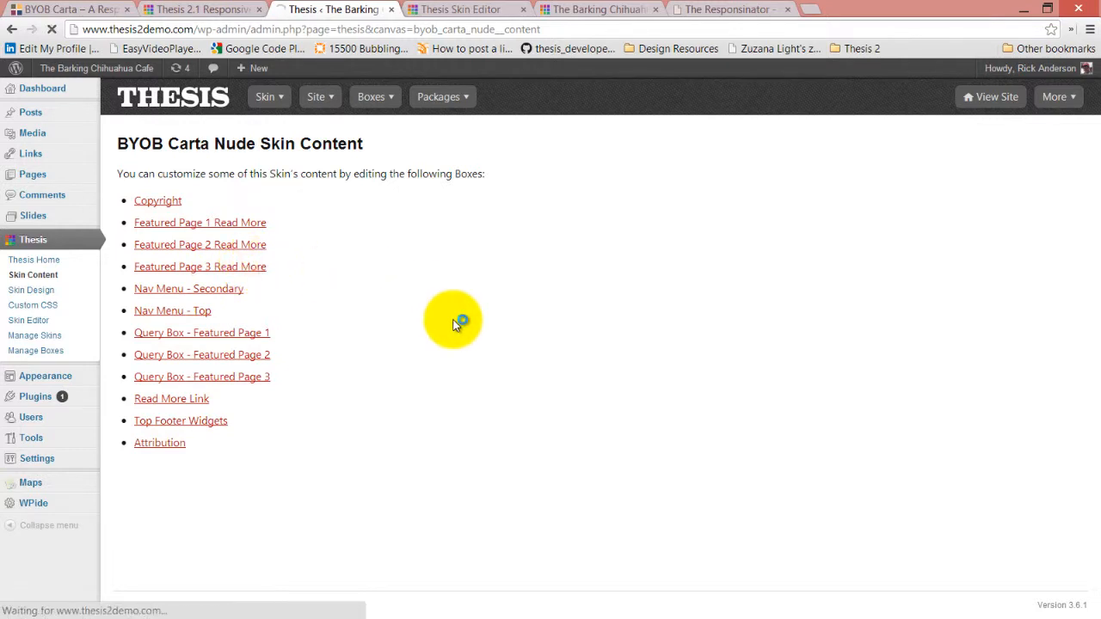
{"action": "left_click_drag", "start_coordinate": [185, 199], "coordinate": [115, 210]}
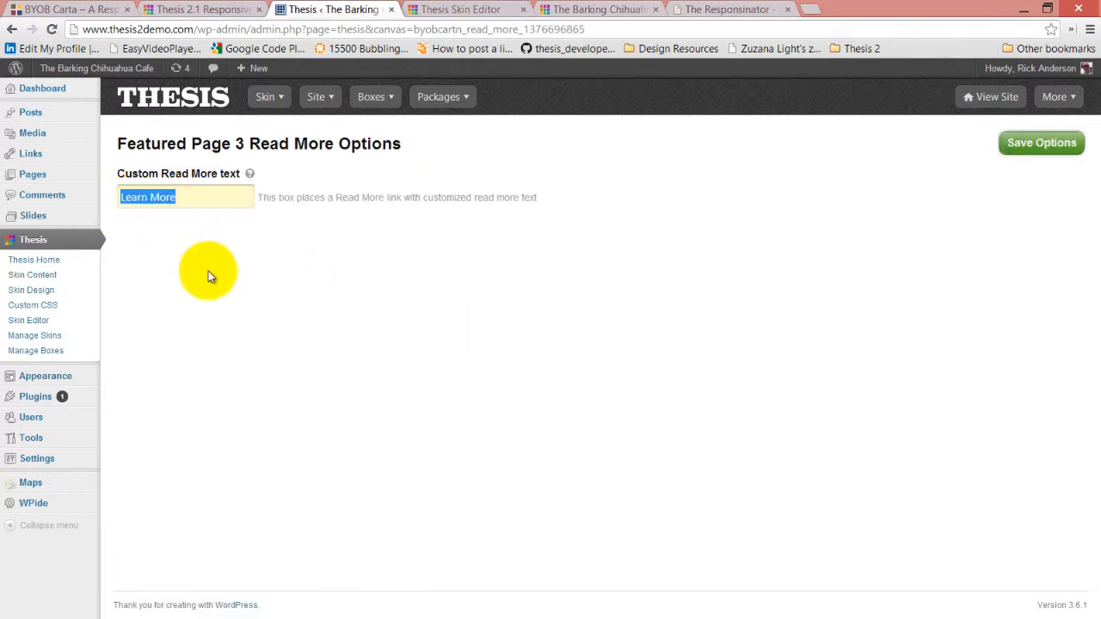
{"action": "type", "text": "Rea"}
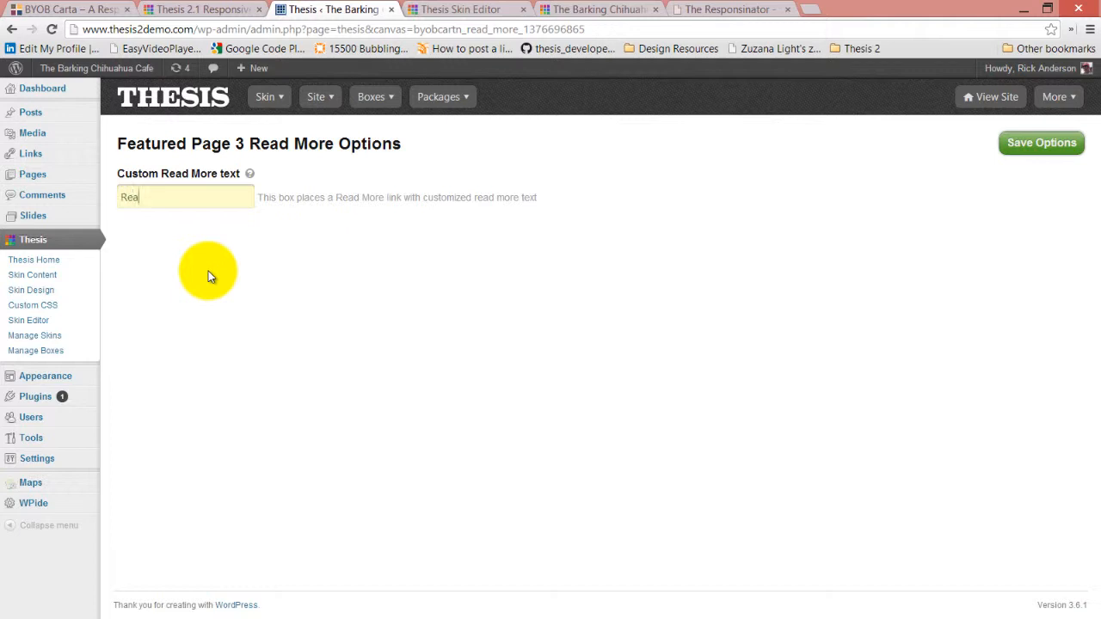
{"action": "type", "text": "d Oue Reviews"}
{"action": "left_click", "coordinate": [165, 197]}
{"action": "type", "text": "r"}
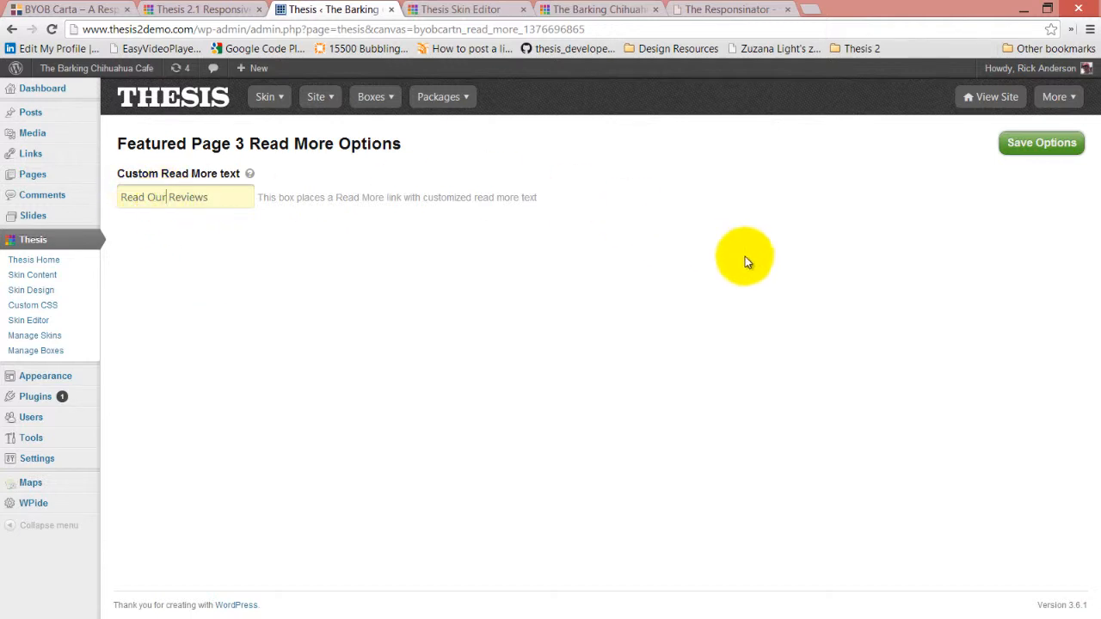
{"action": "left_click", "coordinate": [1037, 144]}
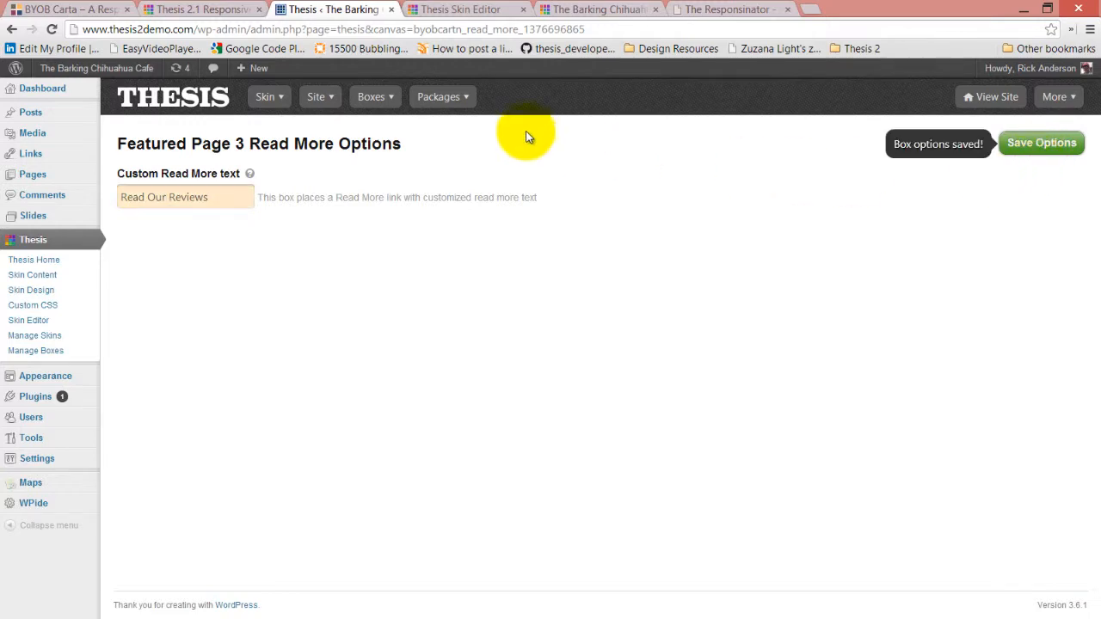
Reload the live Home page and check the read more buttons under the Menu and Reviews boxes
{"action": "left_click", "coordinate": [568, 9]}
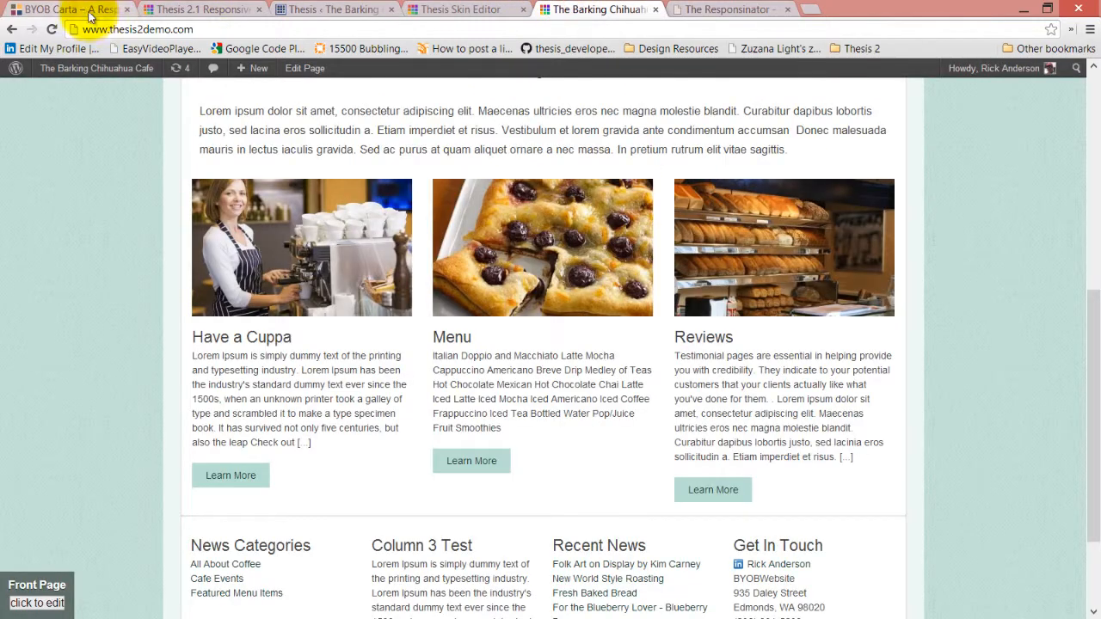
{"action": "left_click", "coordinate": [55, 30]}
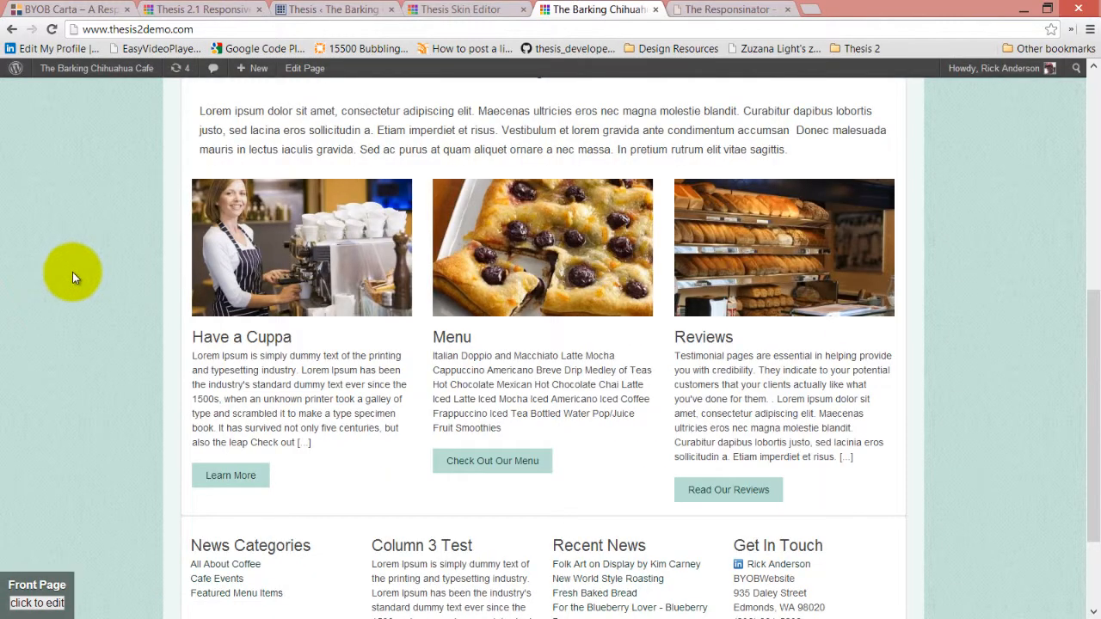
{"action": "scroll", "coordinate": [73, 275], "scroll_direction": "down", "scroll_amount": 2}
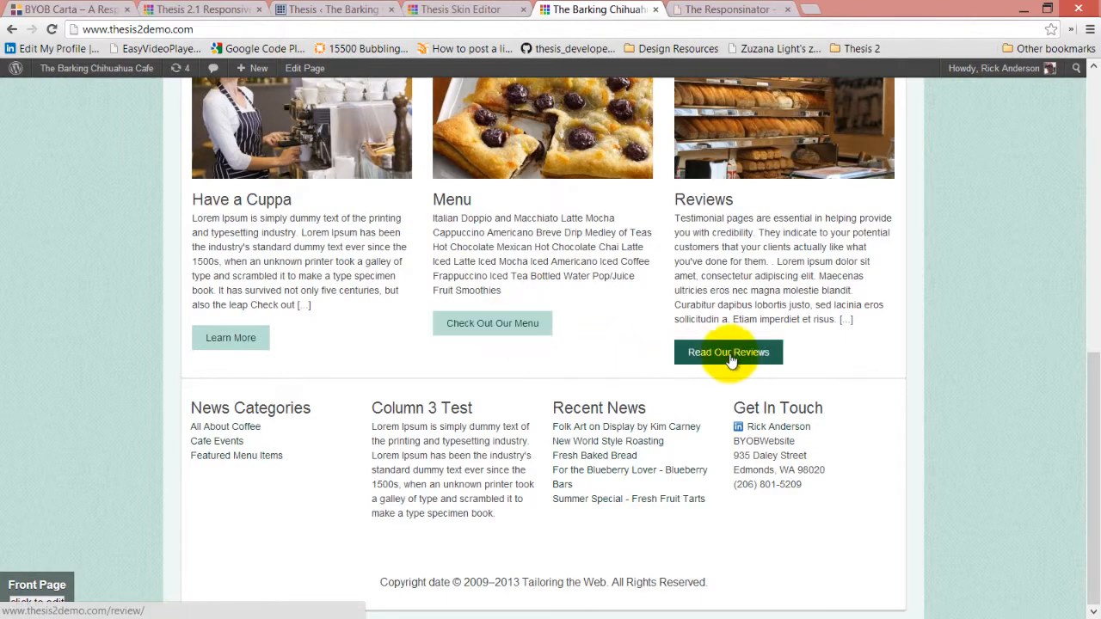
{"action": "scroll", "coordinate": [698, 403], "scroll_direction": "up", "scroll_amount": 2}
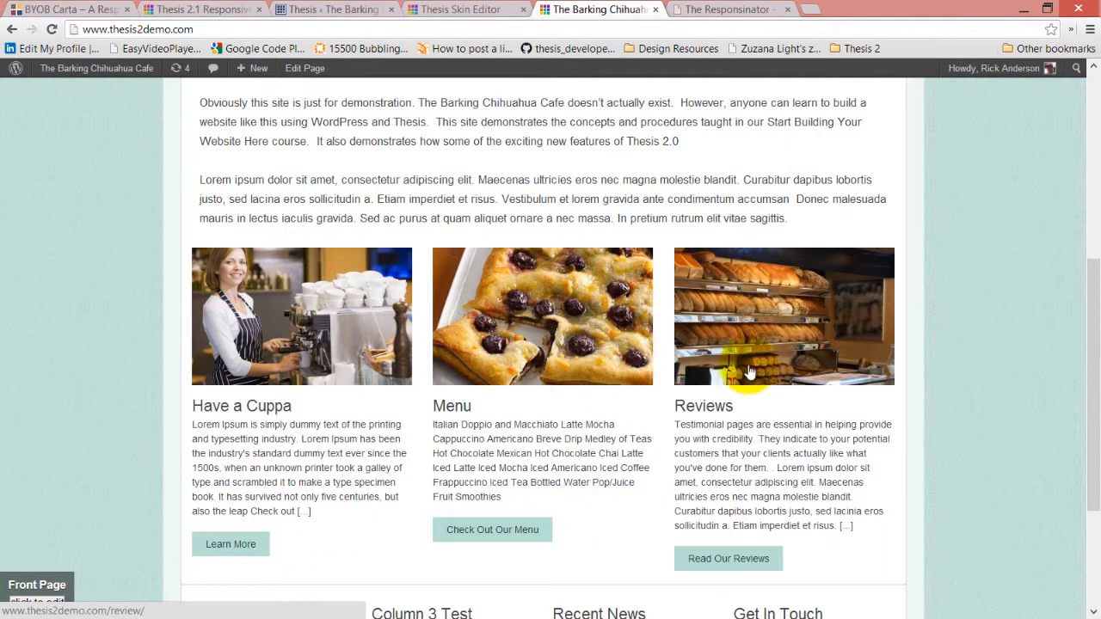
View the three featured page boxes on the Thesis 2.1 Responsive Skin demo site, and return to the Thesis admin page
{"action": "left_click", "coordinate": [339, 8]}
{"action": "left_click", "coordinate": [443, 8]}
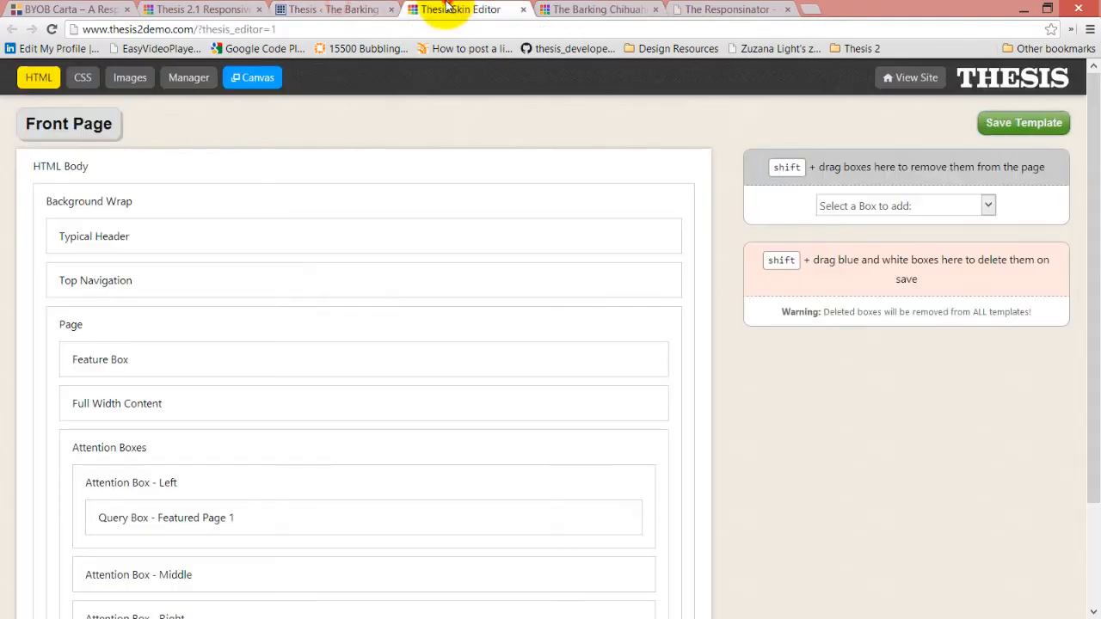
{"action": "left_click", "coordinate": [339, 9]}
{"action": "left_click", "coordinate": [215, 9]}
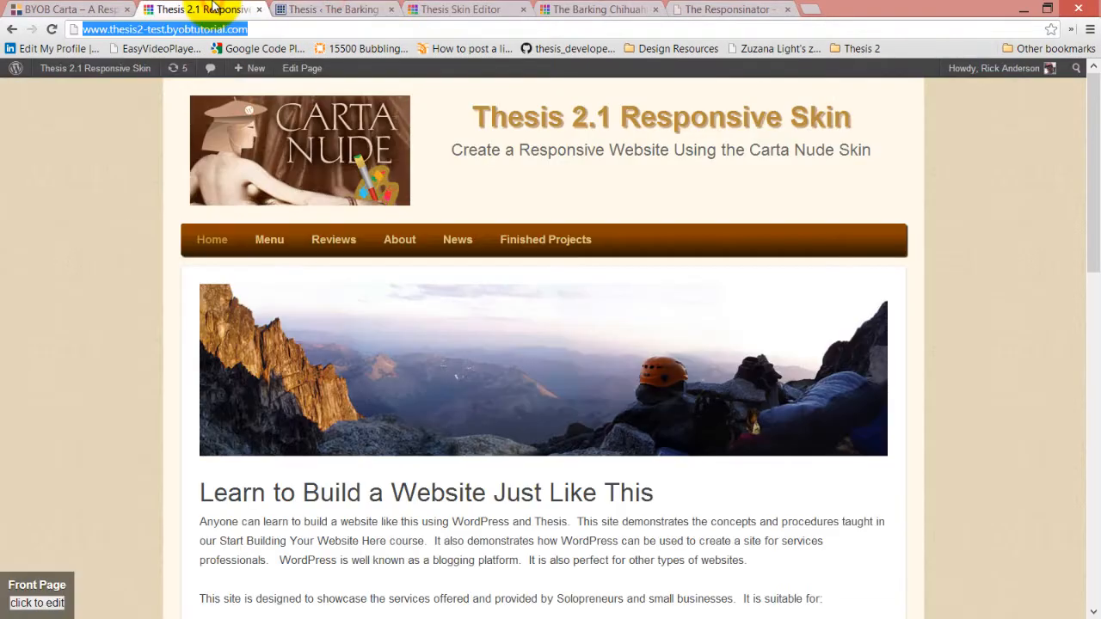
{"action": "scroll", "coordinate": [214, 392], "scroll_direction": "down", "scroll_amount": 11}
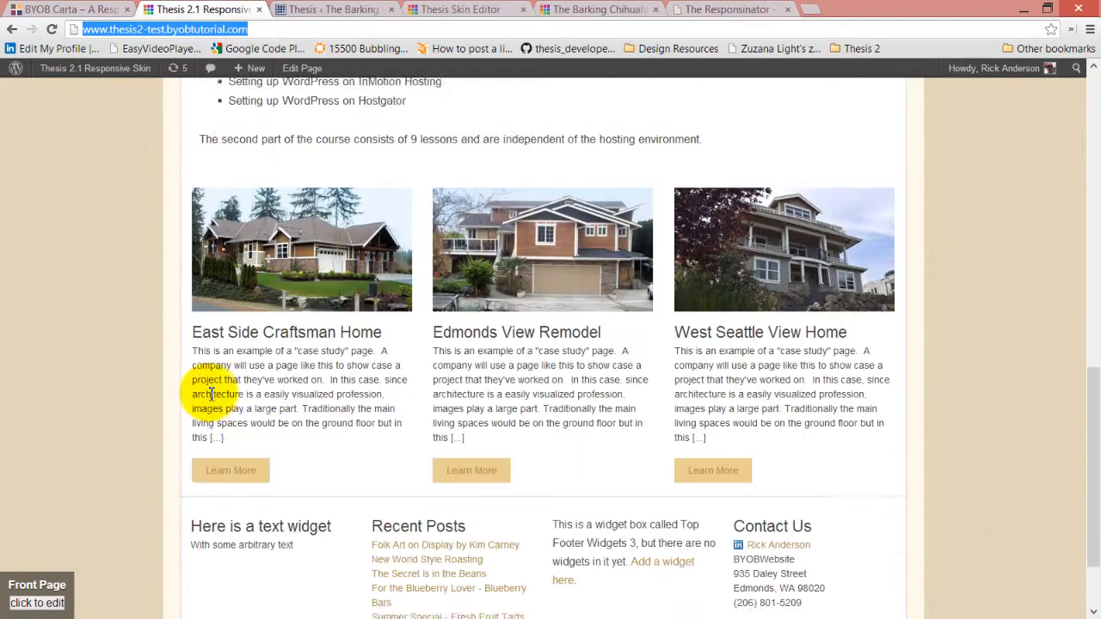
{"action": "scroll", "coordinate": [211, 394], "scroll_direction": "up", "scroll_amount": 10}
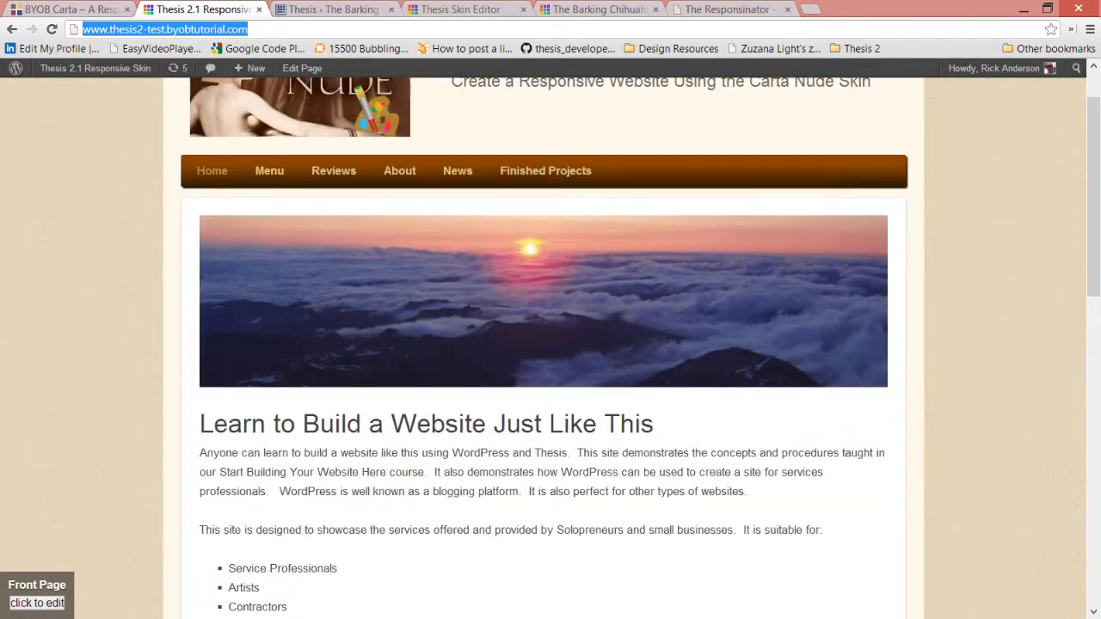
{"action": "left_click", "coordinate": [314, 9]}
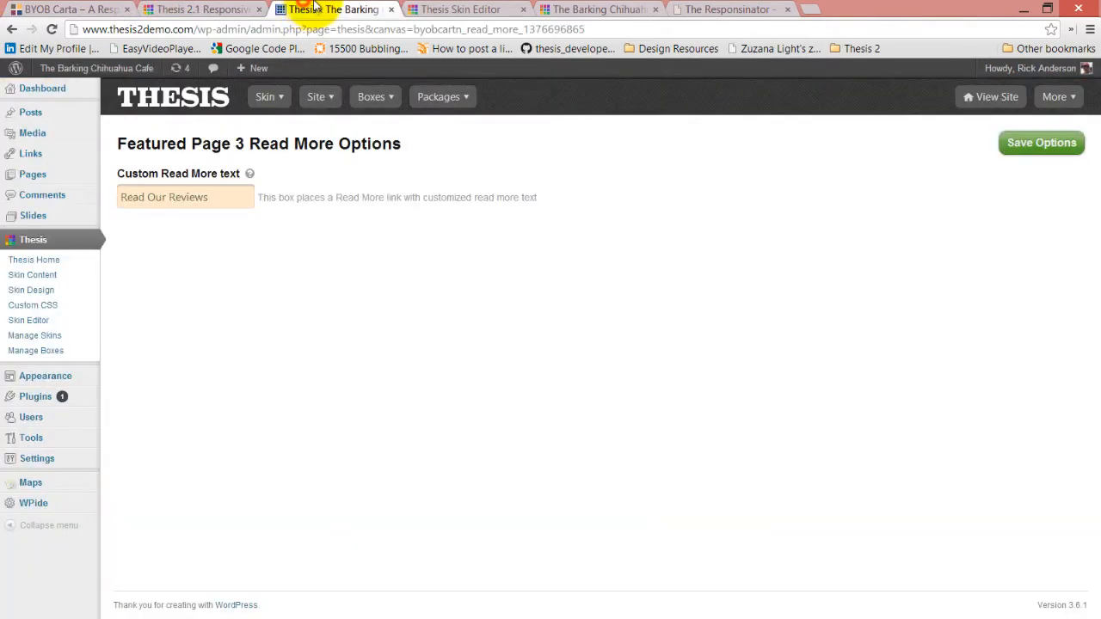
From the Skin Content page, open the Nav Menu - Top options and review the menus available, keeping Main Menu selected
{"action": "left_click", "coordinate": [48, 277]}
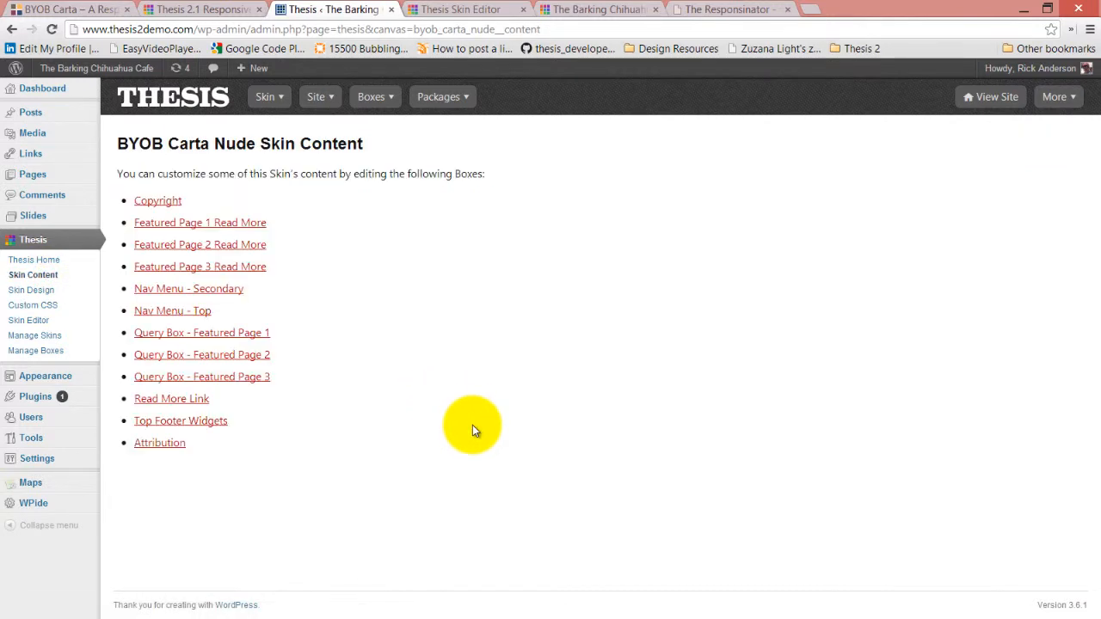
{"action": "left_click", "coordinate": [204, 311]}
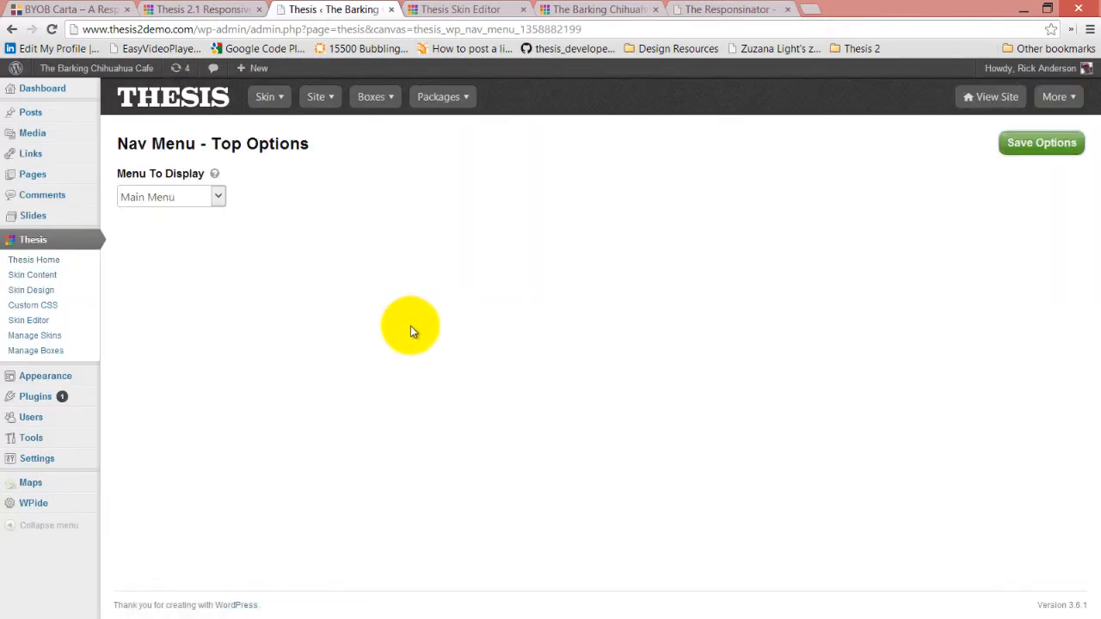
{"action": "left_click", "coordinate": [219, 196]}
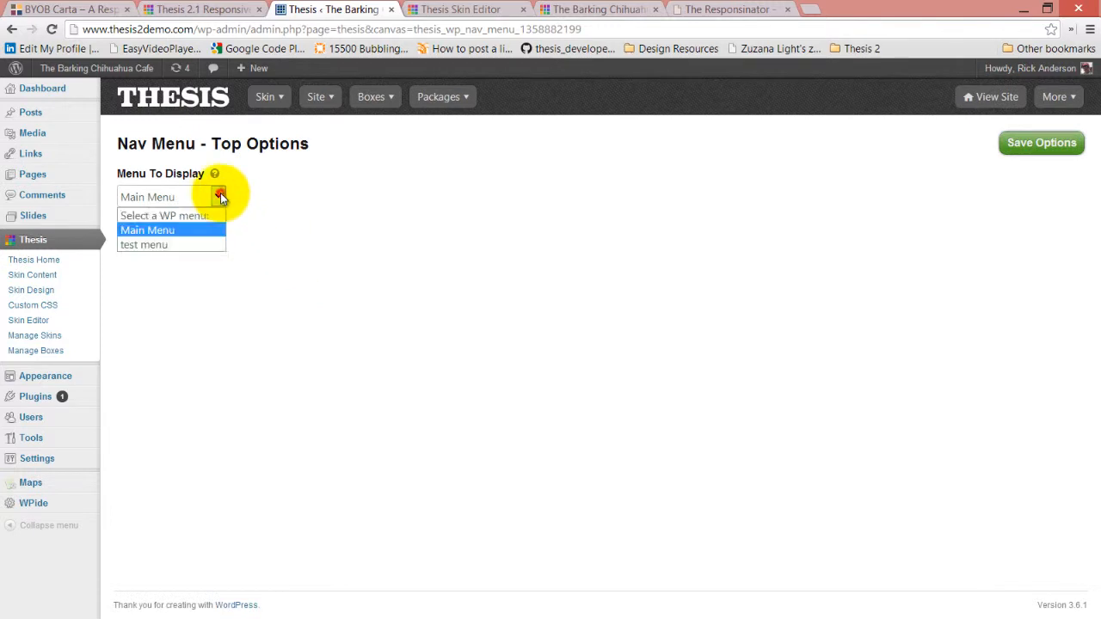
{"action": "left_click", "coordinate": [193, 232]}
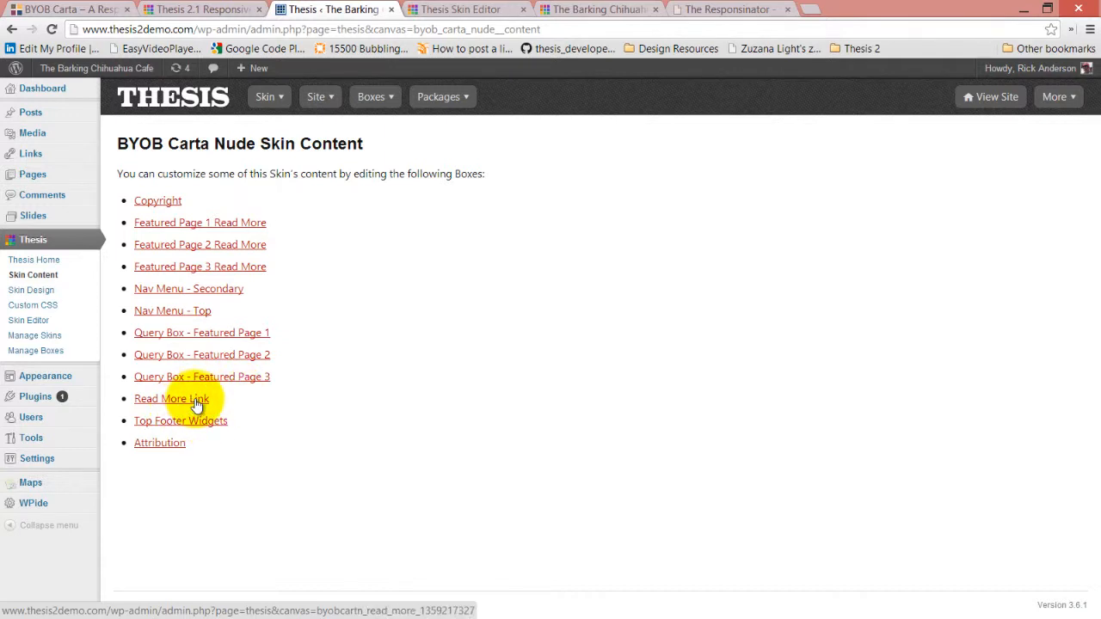
Open the News page on the live site and look over the read more buttons on the blog posts
{"action": "left_click", "coordinate": [495, 9]}
{"action": "left_click", "coordinate": [585, 9]}
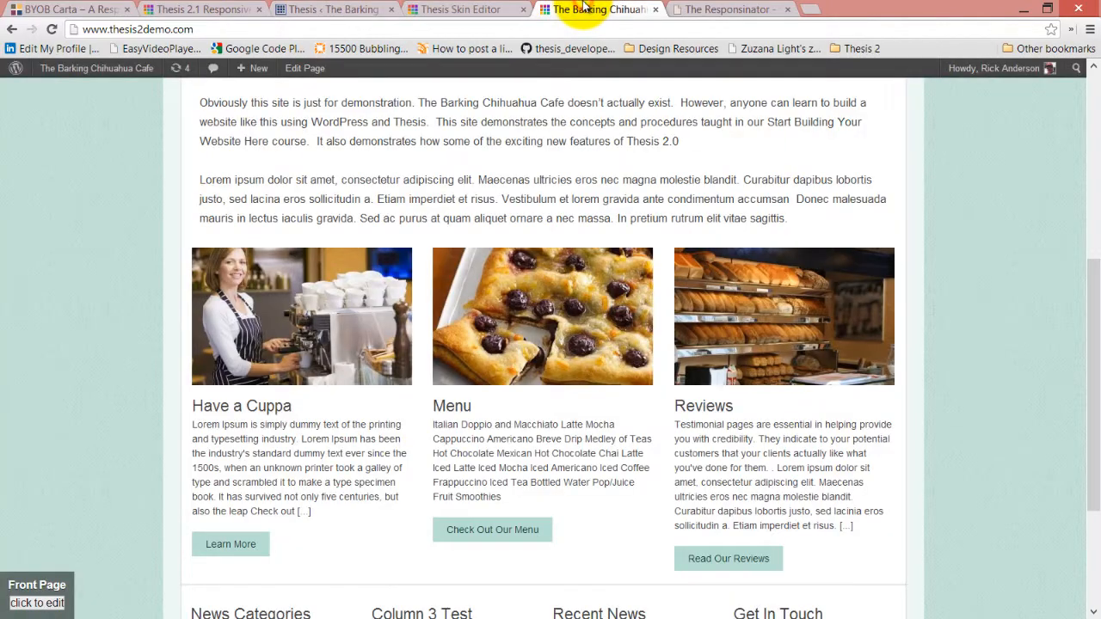
{"action": "scroll", "coordinate": [430, 352], "scroll_direction": "up", "scroll_amount": 5}
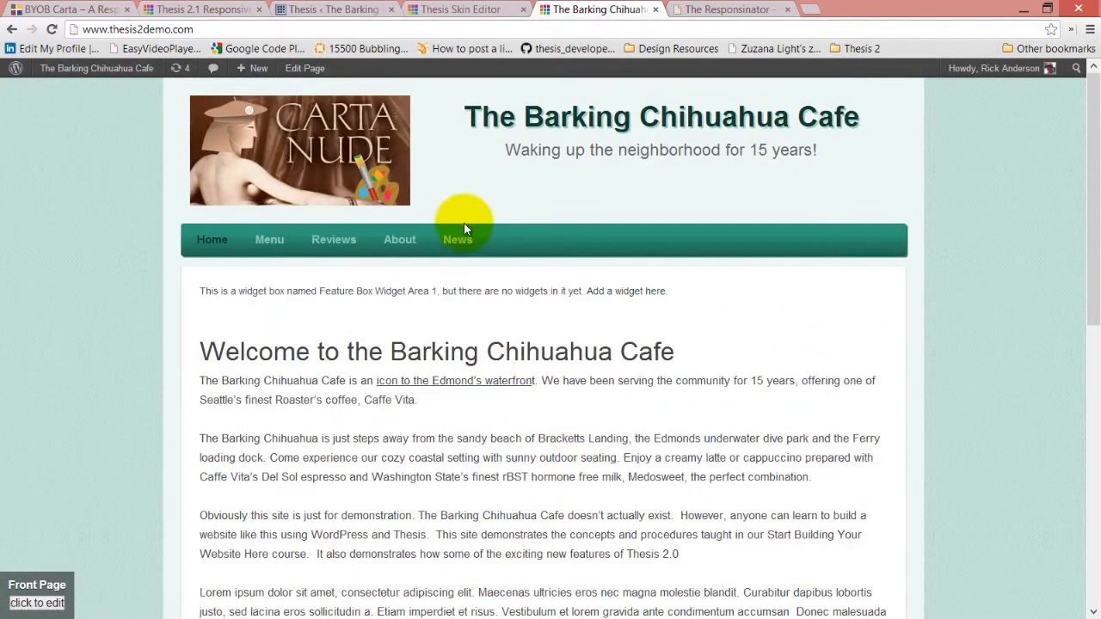
{"action": "left_click", "coordinate": [464, 225]}
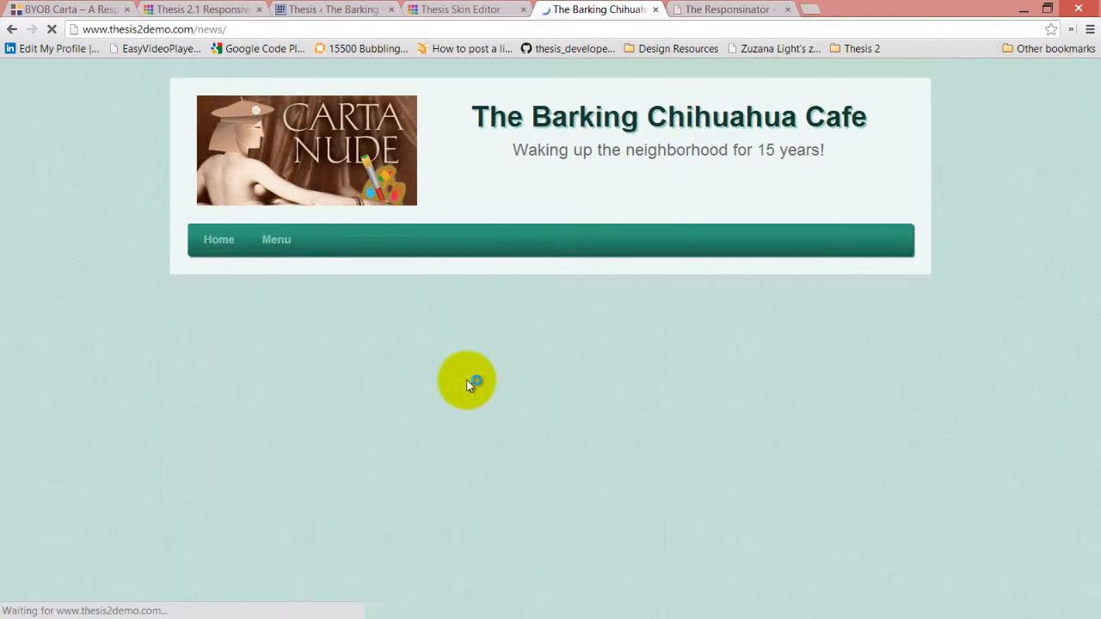
{"action": "scroll", "coordinate": [473, 405], "scroll_direction": "down", "scroll_amount": 2}
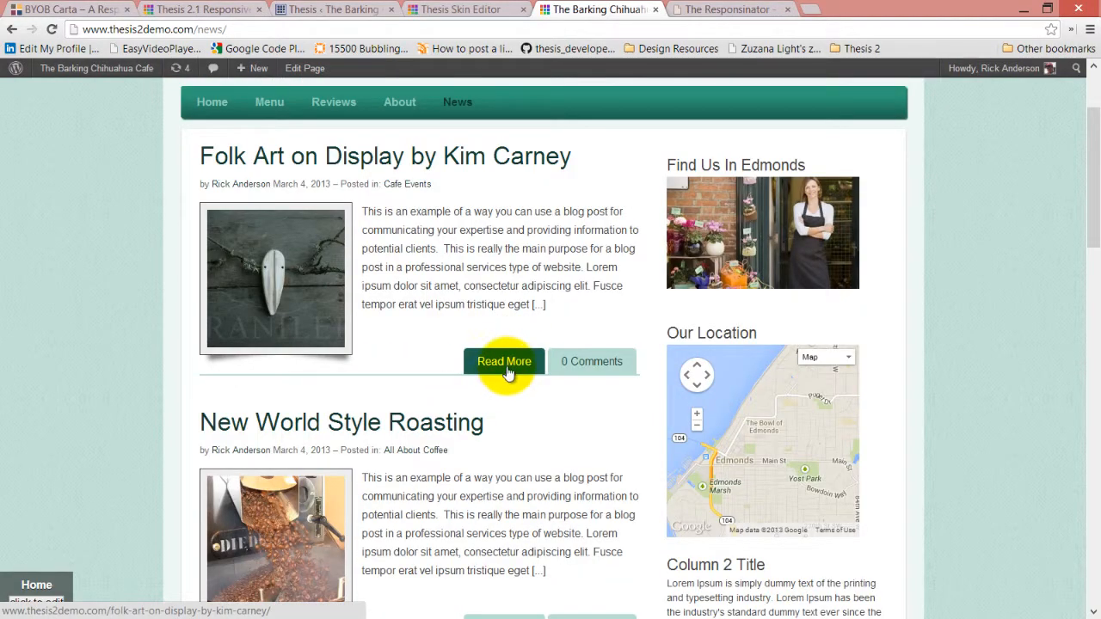
{"action": "scroll", "coordinate": [503, 376], "scroll_direction": "down", "scroll_amount": 3}
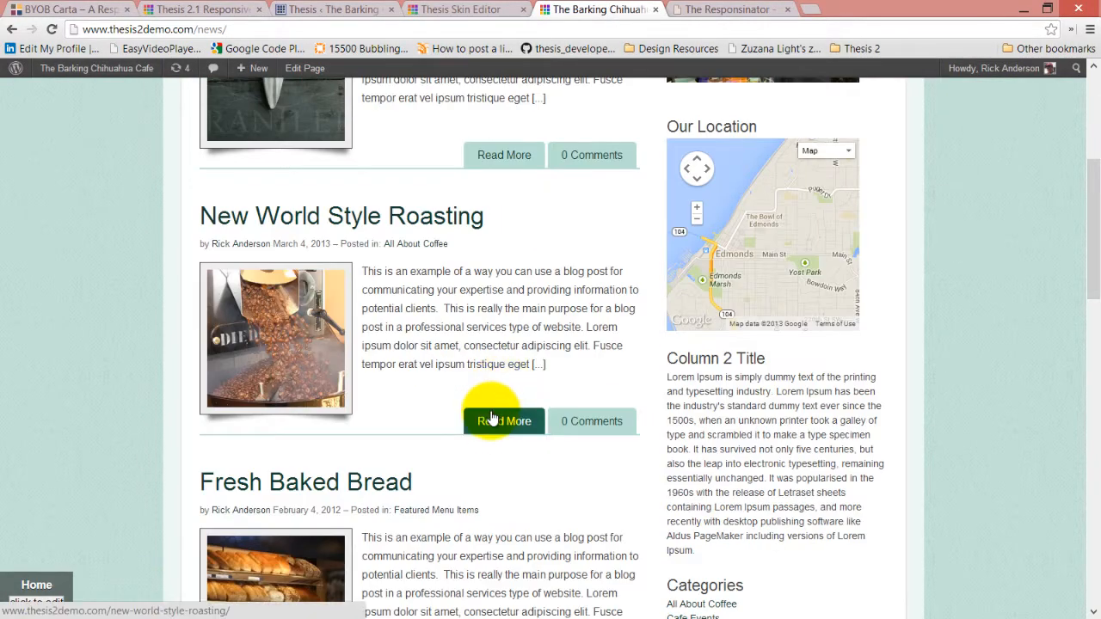
{"action": "scroll", "coordinate": [490, 421], "scroll_direction": "down", "scroll_amount": 4}
{"action": "scroll", "coordinate": [488, 431], "scroll_direction": "up", "scroll_amount": 3}
In the Thesis Skin Content, set the Read More Link's custom text to "More" and save the options
{"action": "left_click", "coordinate": [464, 8]}
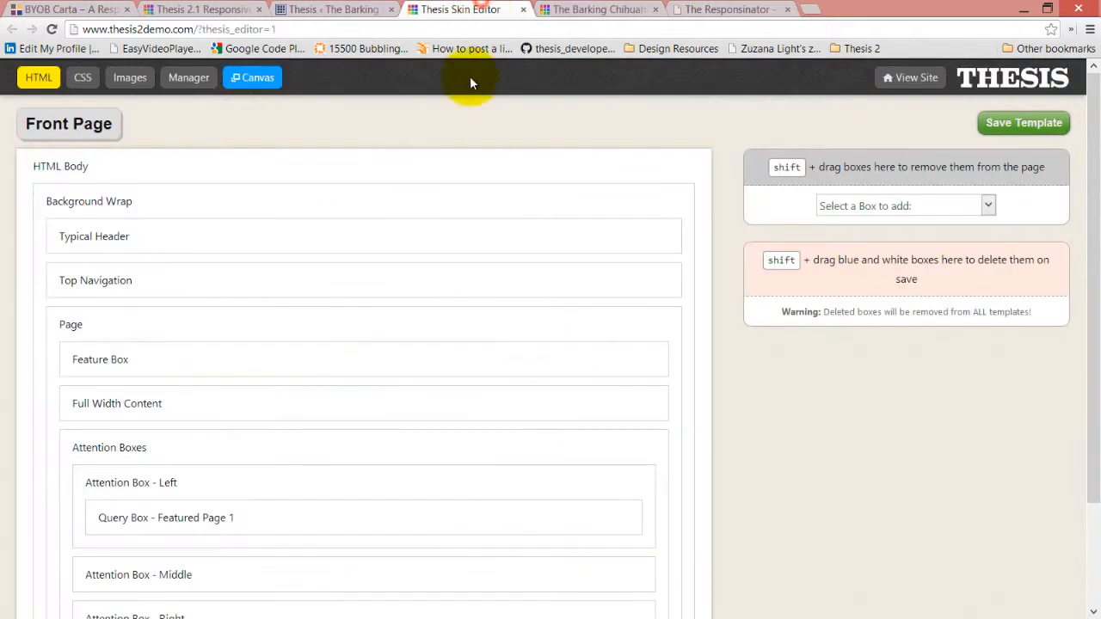
{"action": "left_click", "coordinate": [330, 9]}
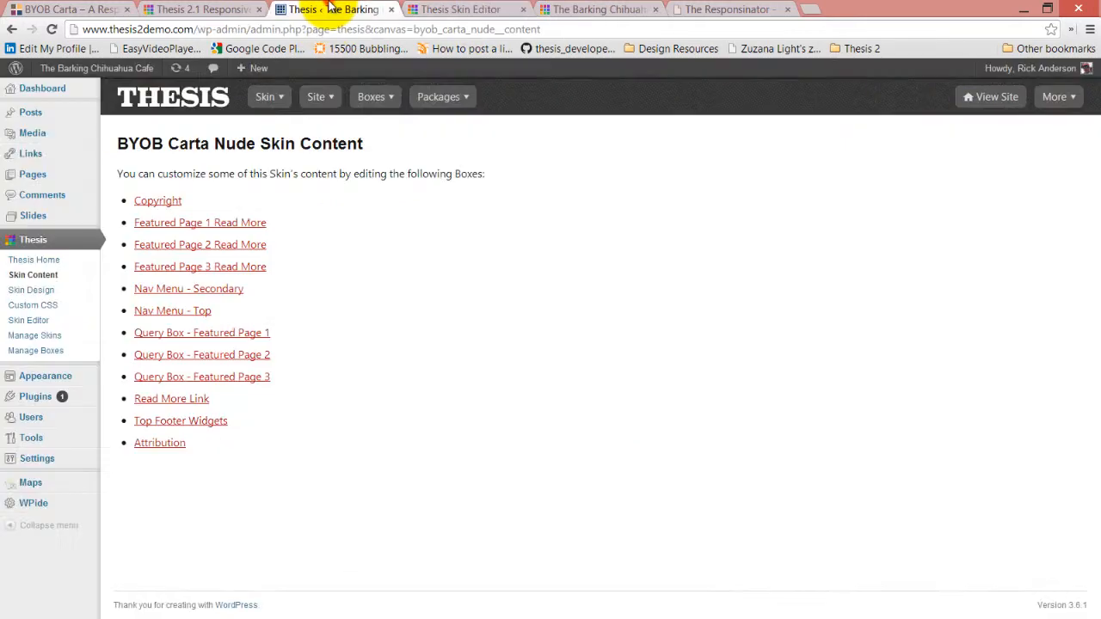
{"action": "left_click", "coordinate": [197, 401]}
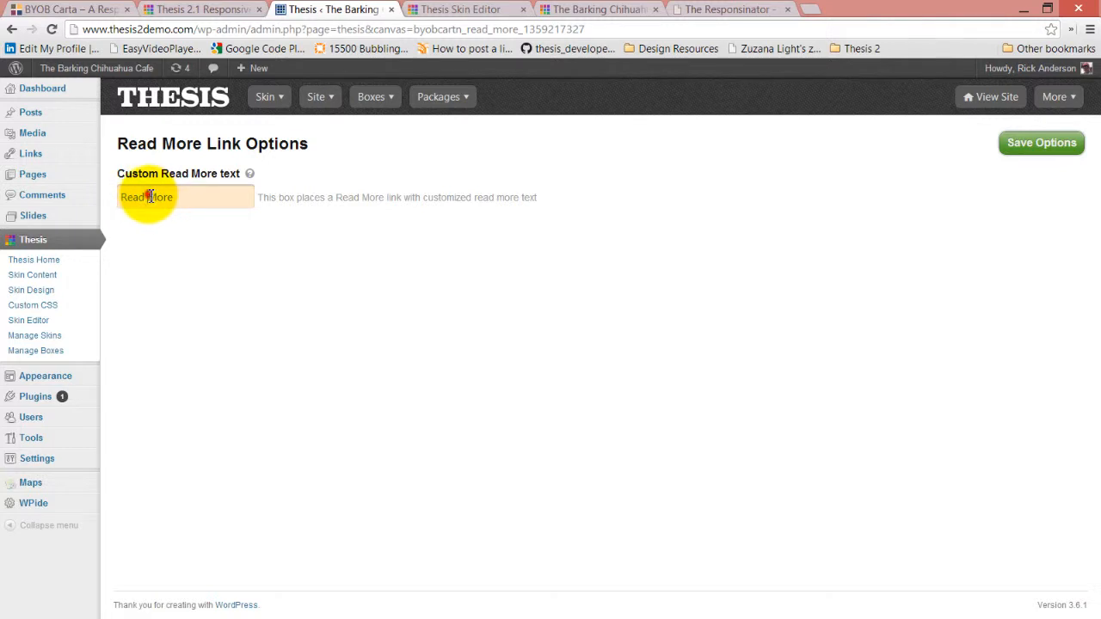
{"action": "left_click_drag", "start_coordinate": [147, 196], "coordinate": [103, 212]}
{"action": "key", "text": "BackSpace"}
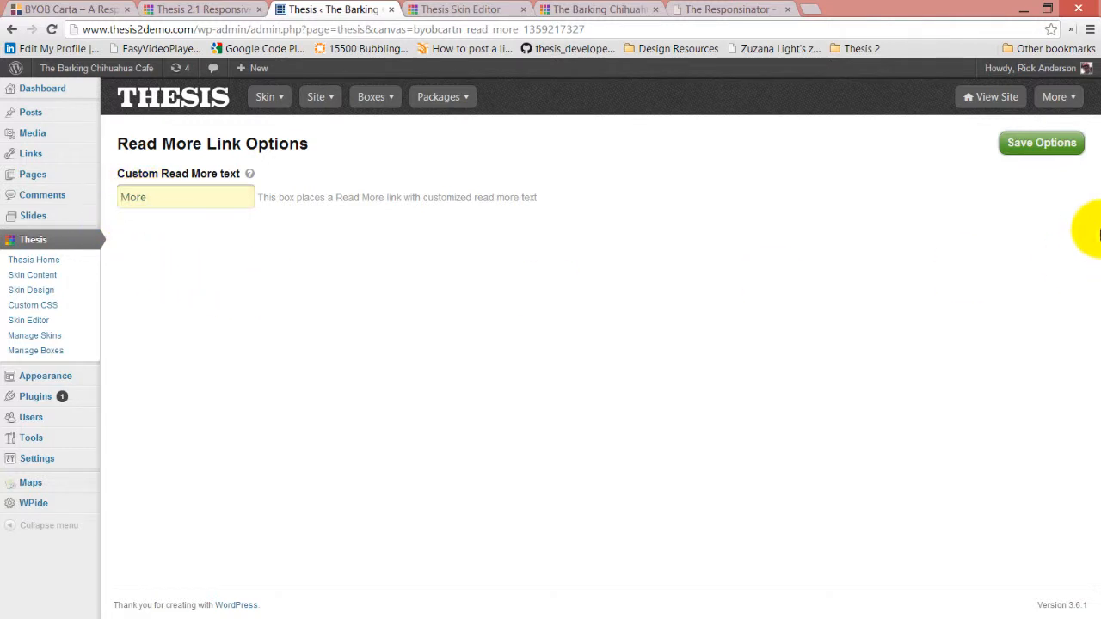
{"action": "left_click", "coordinate": [1039, 142]}
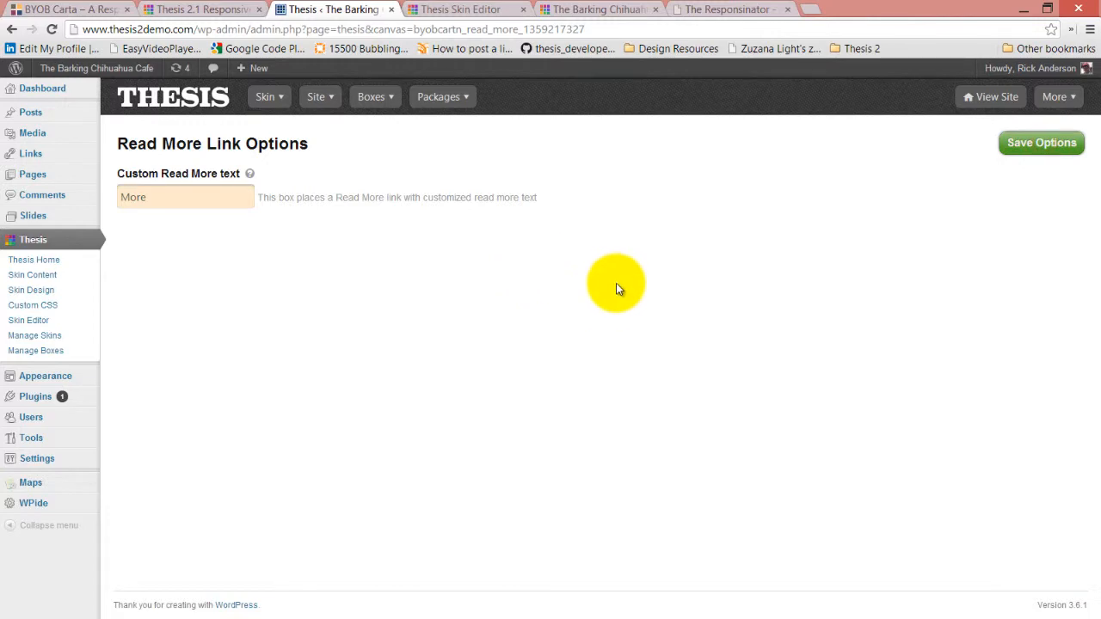
Reload the live News page and check the read more buttons on the posts
{"action": "left_click", "coordinate": [451, 9]}
{"action": "left_click", "coordinate": [584, 9]}
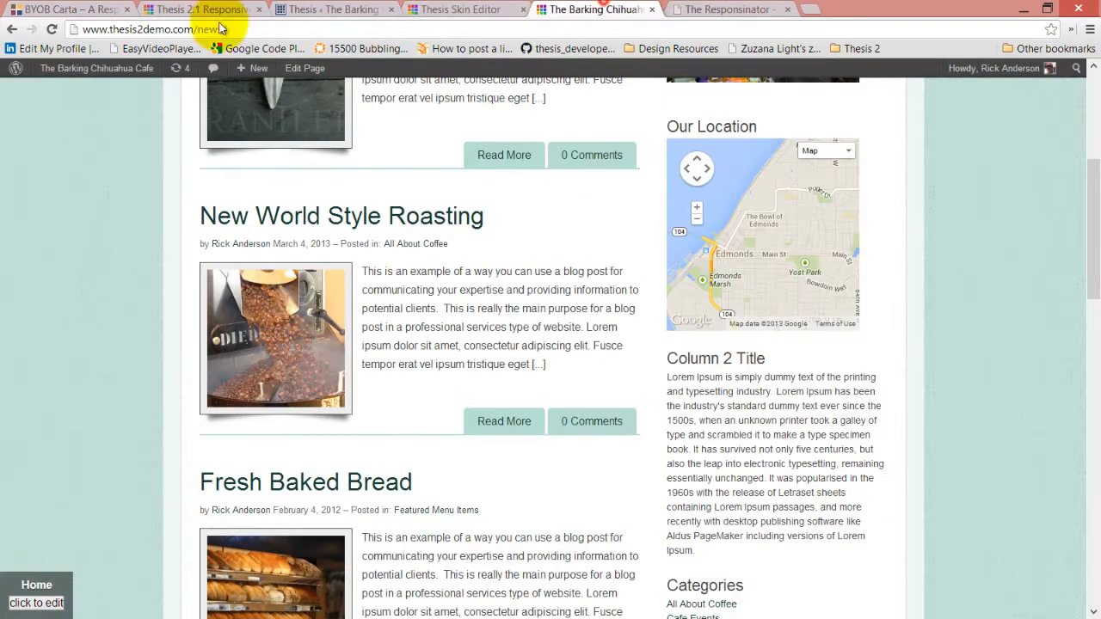
{"action": "left_click", "coordinate": [51, 29]}
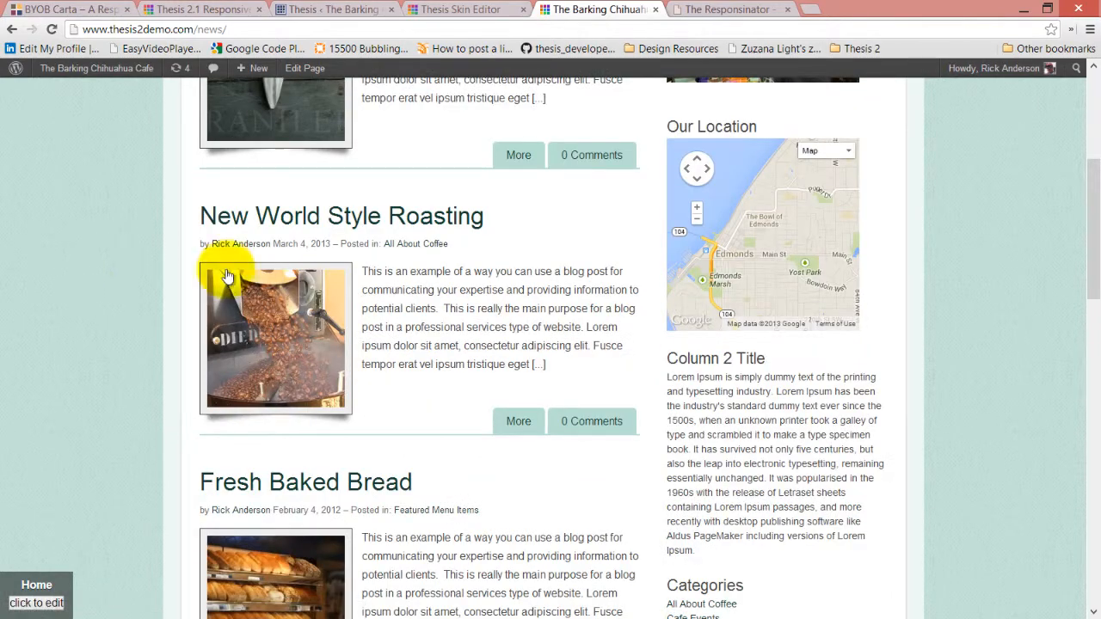
Back in the Thesis admin, set the Read More Link's custom text to "Read More" and save the options
{"action": "left_click", "coordinate": [504, 8]}
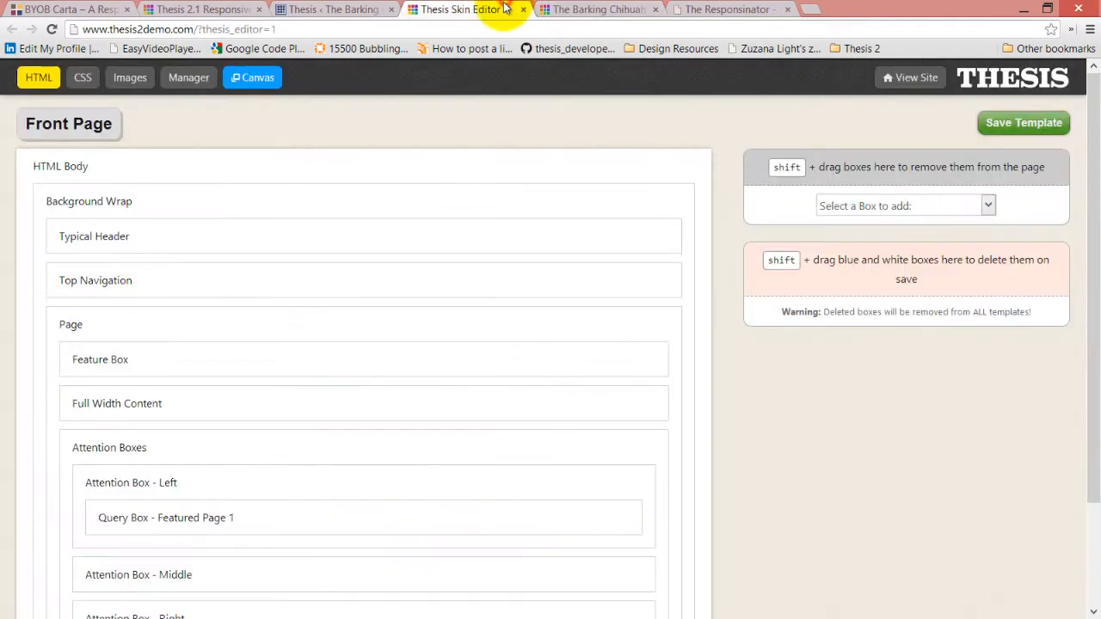
{"action": "left_click", "coordinate": [353, 8]}
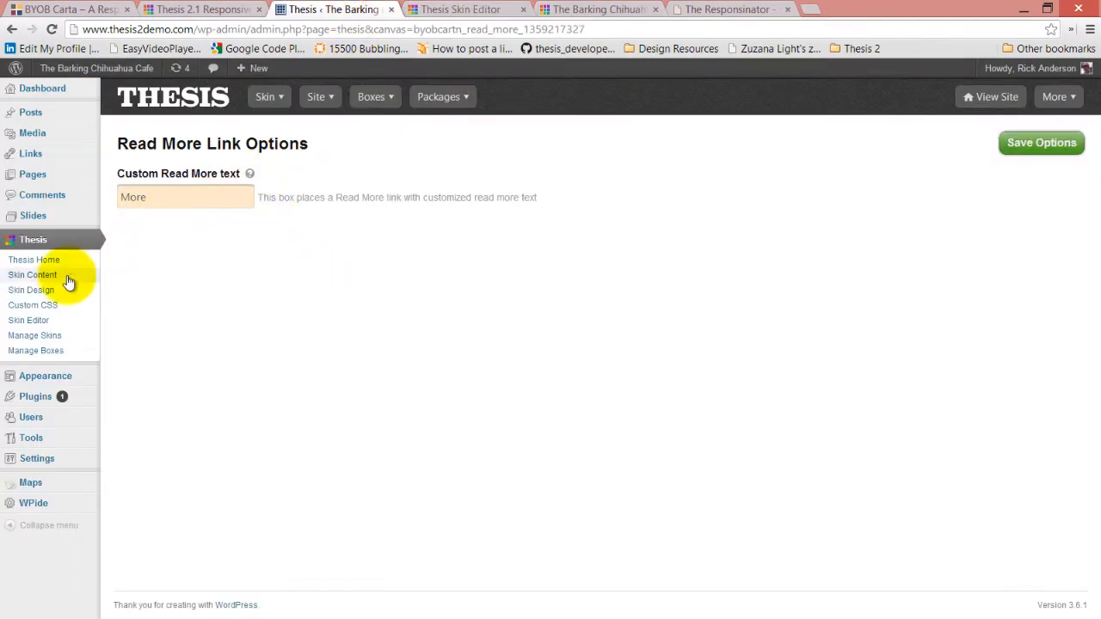
{"action": "left_click", "coordinate": [125, 197]}
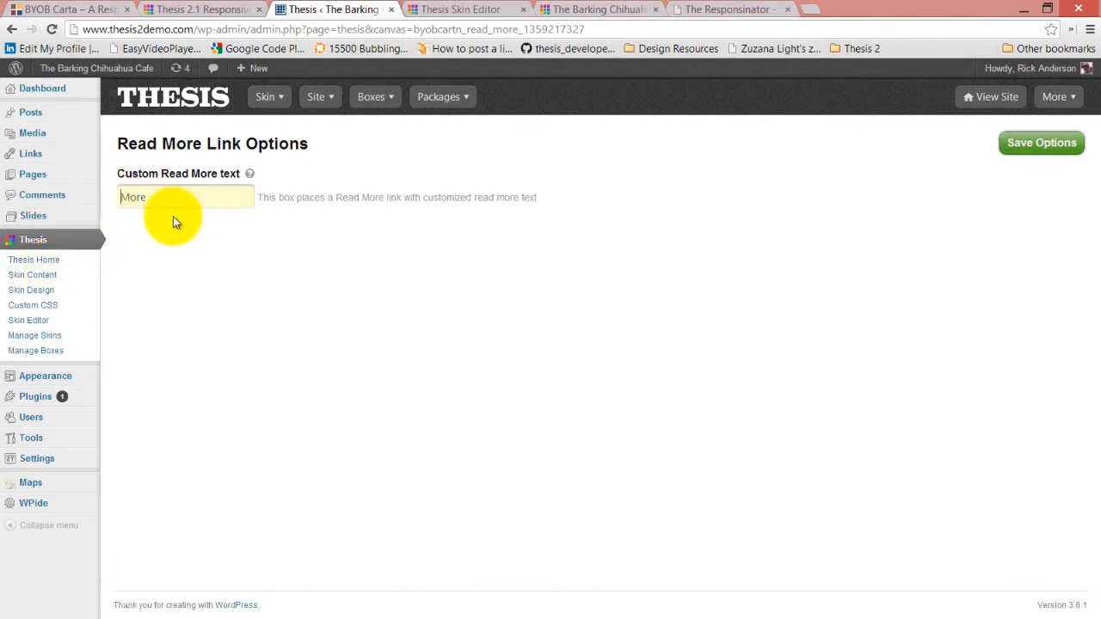
{"action": "type", "text": "read"}
{"action": "left_click", "coordinate": [119, 198]}
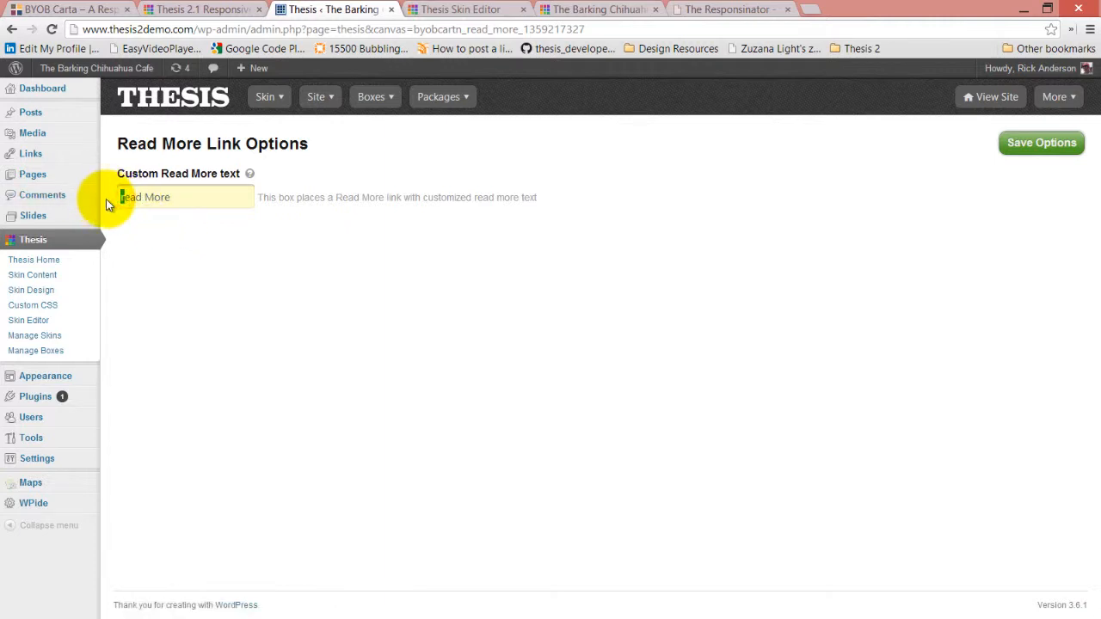
{"action": "type", "text": "R"}
{"action": "left_click", "coordinate": [1059, 148]}
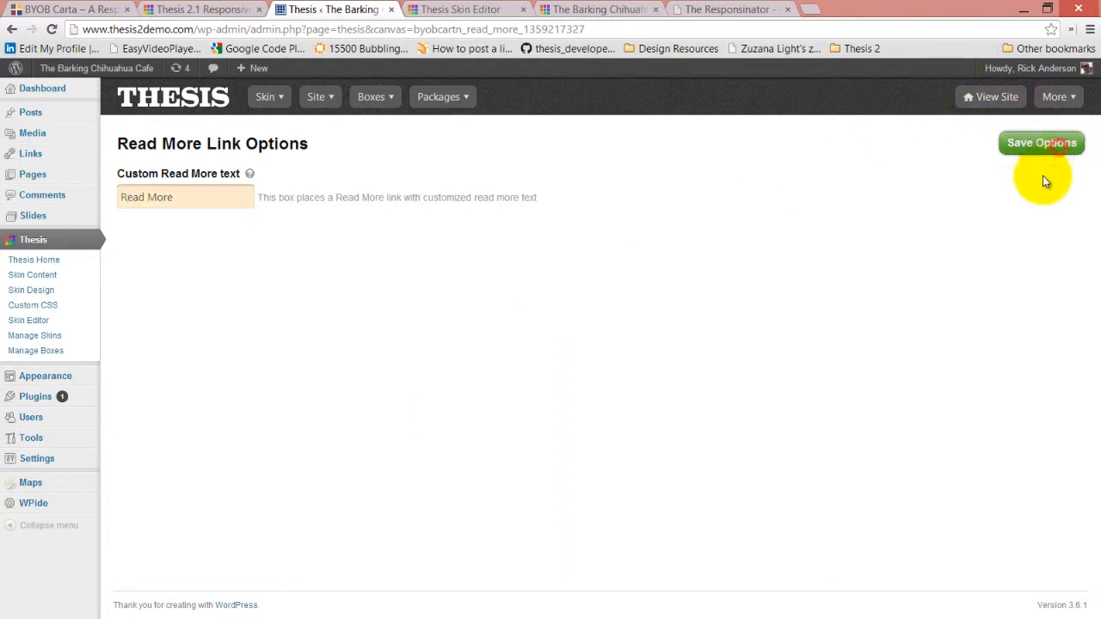
Open the Top Footer Widgets options from Skin Content and view the footer widget columns on the live News page
{"action": "left_click", "coordinate": [31, 277]}
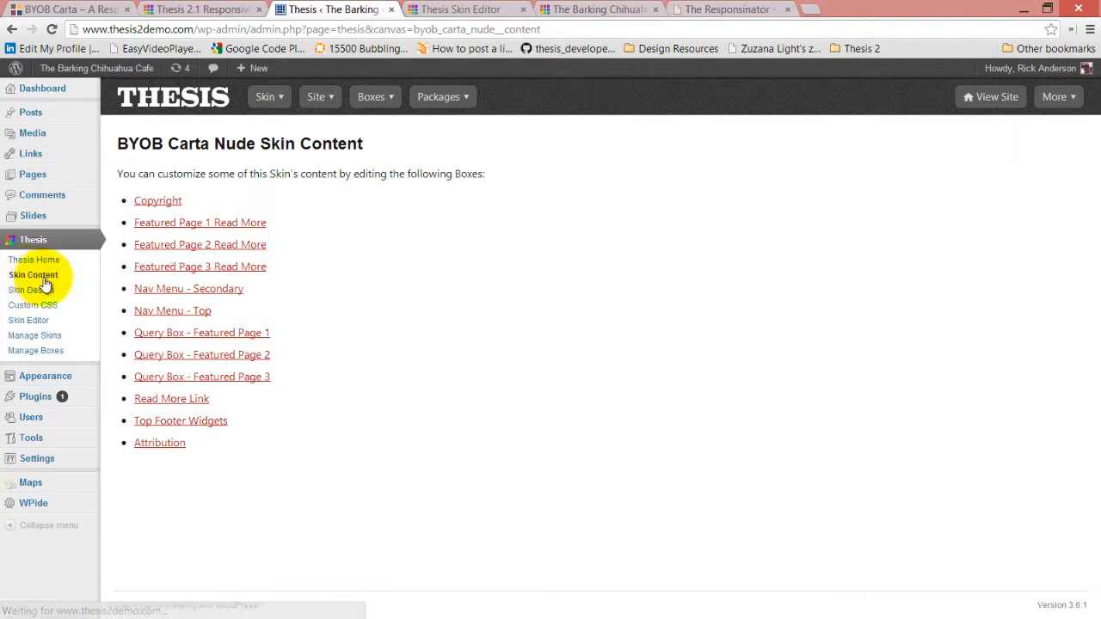
{"action": "left_click", "coordinate": [213, 421]}
{"action": "left_click", "coordinate": [570, 10]}
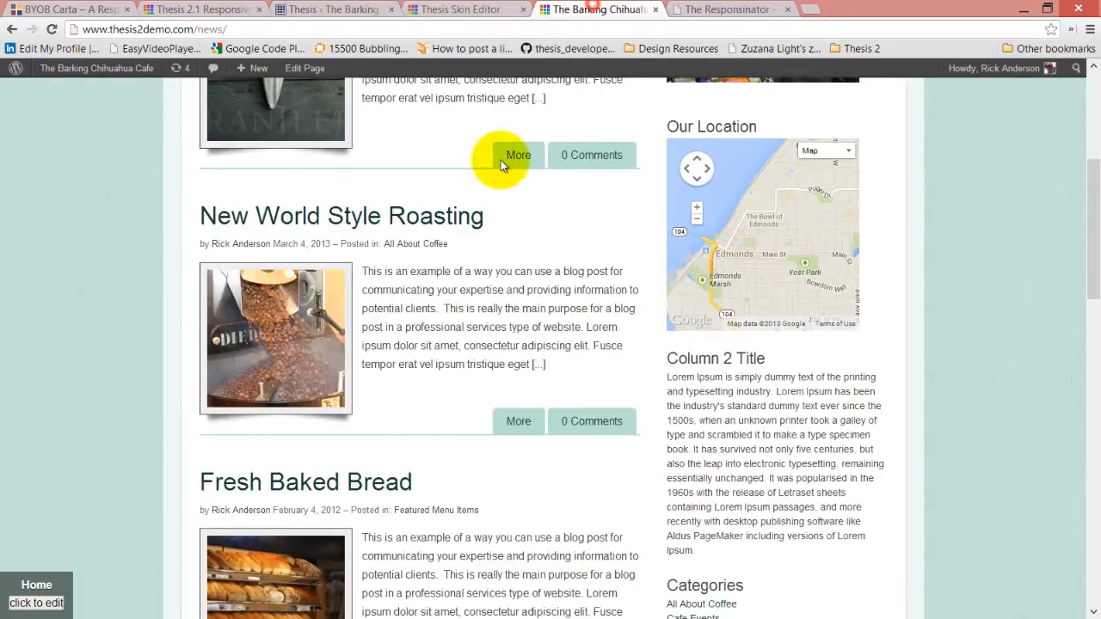
{"action": "scroll", "coordinate": [430, 344], "scroll_direction": "down", "scroll_amount": 10}
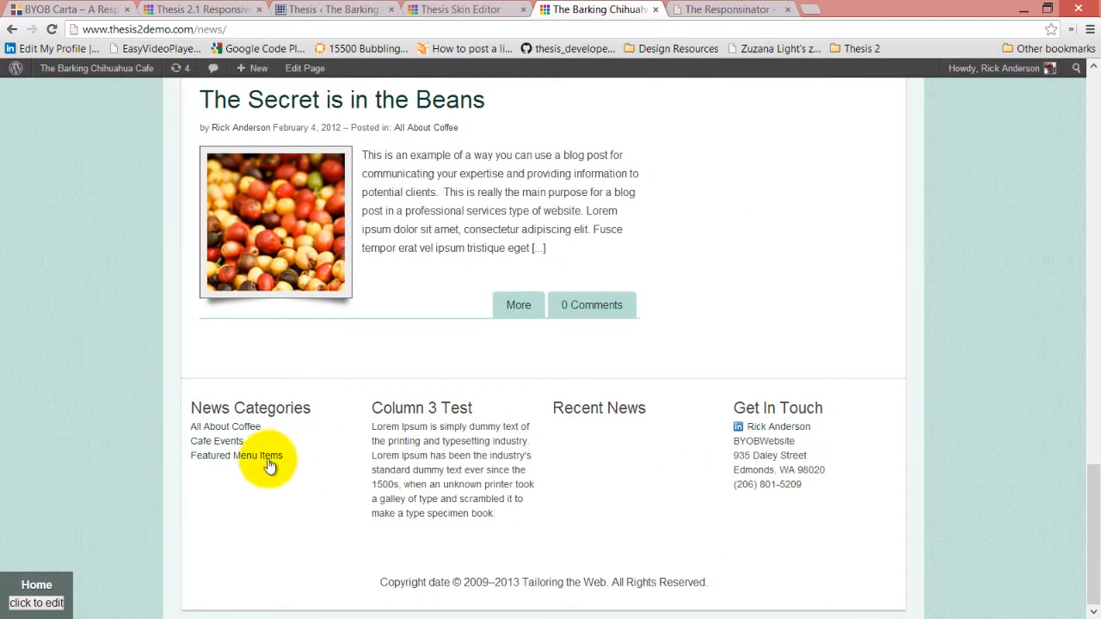
{"action": "left_click", "coordinate": [458, 9]}
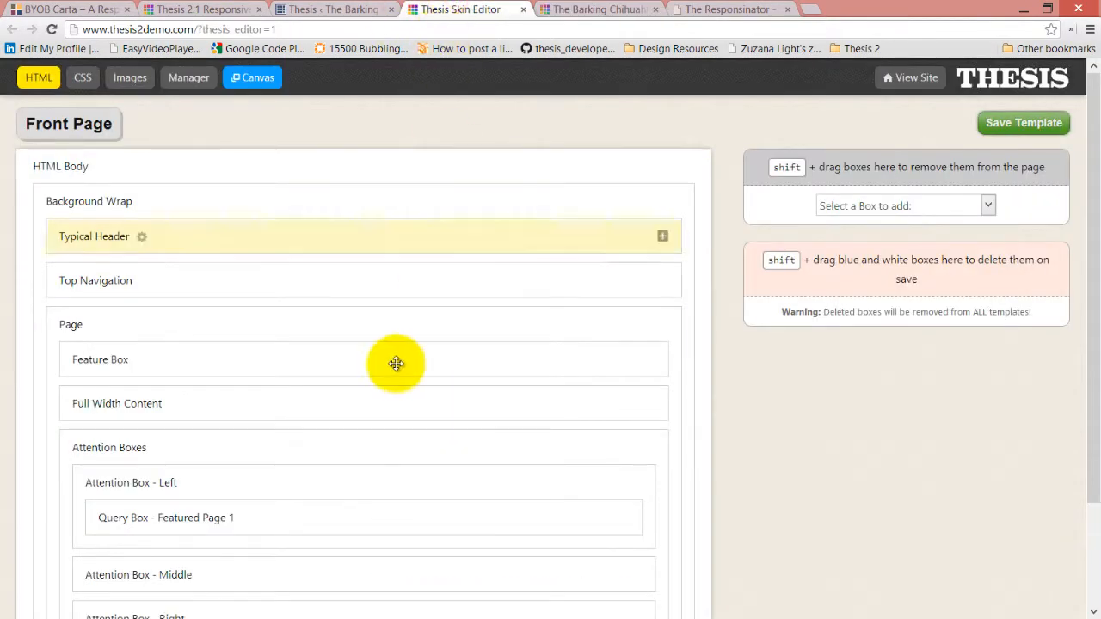
{"action": "scroll", "coordinate": [393, 363], "scroll_direction": "down", "scroll_amount": 3}
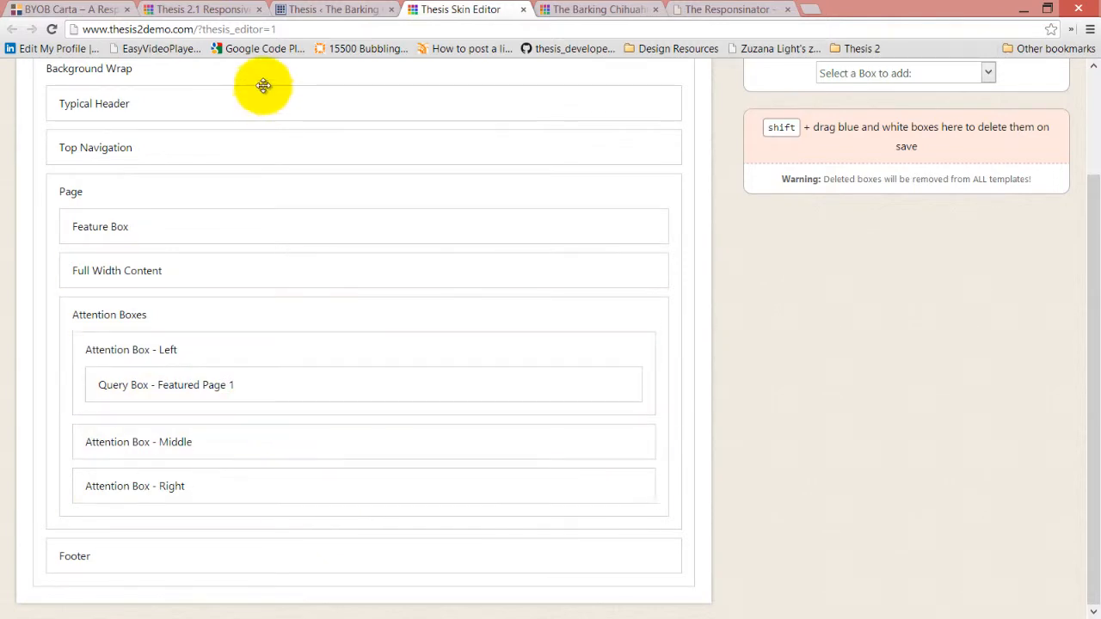
Return to the Top Footer Widgets options and review the choices for the number of widget columns, keeping 4
{"action": "left_click", "coordinate": [364, 8]}
{"action": "left_click", "coordinate": [130, 196]}
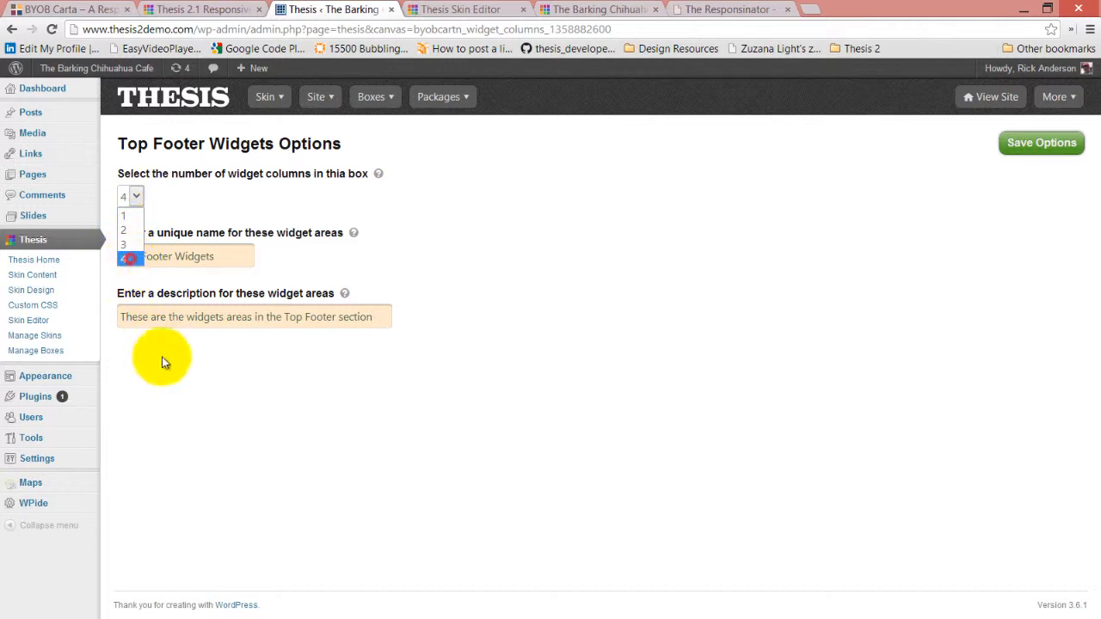
{"action": "left_click", "coordinate": [248, 447]}
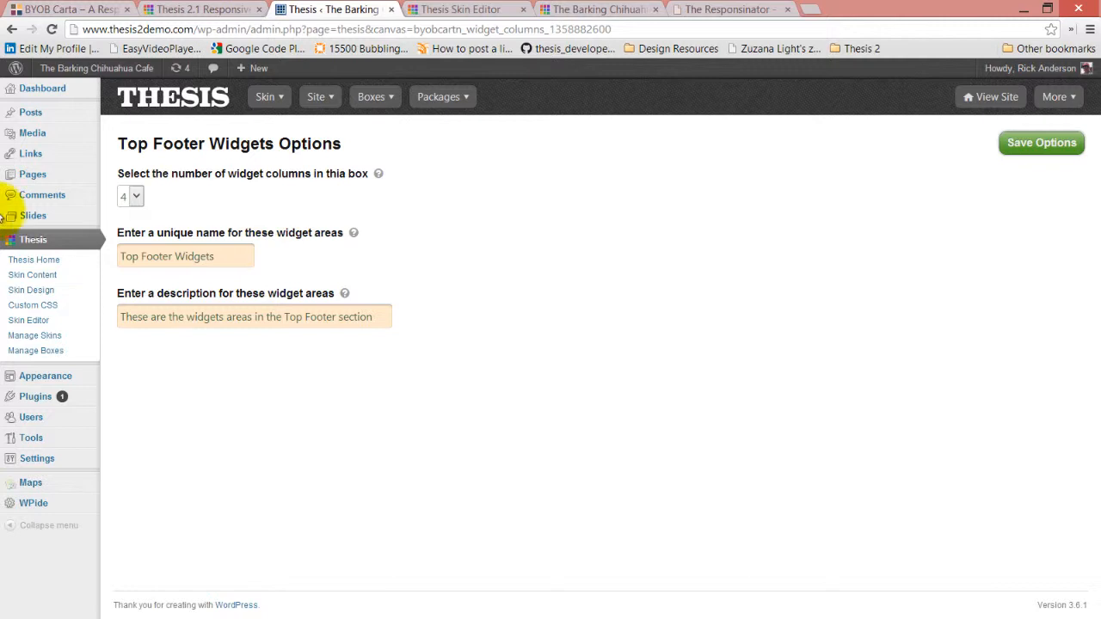
Open the Attribution options from Skin Content, examine the Attribution Text field, and return to the Skin Content page
{"action": "left_click", "coordinate": [35, 276]}
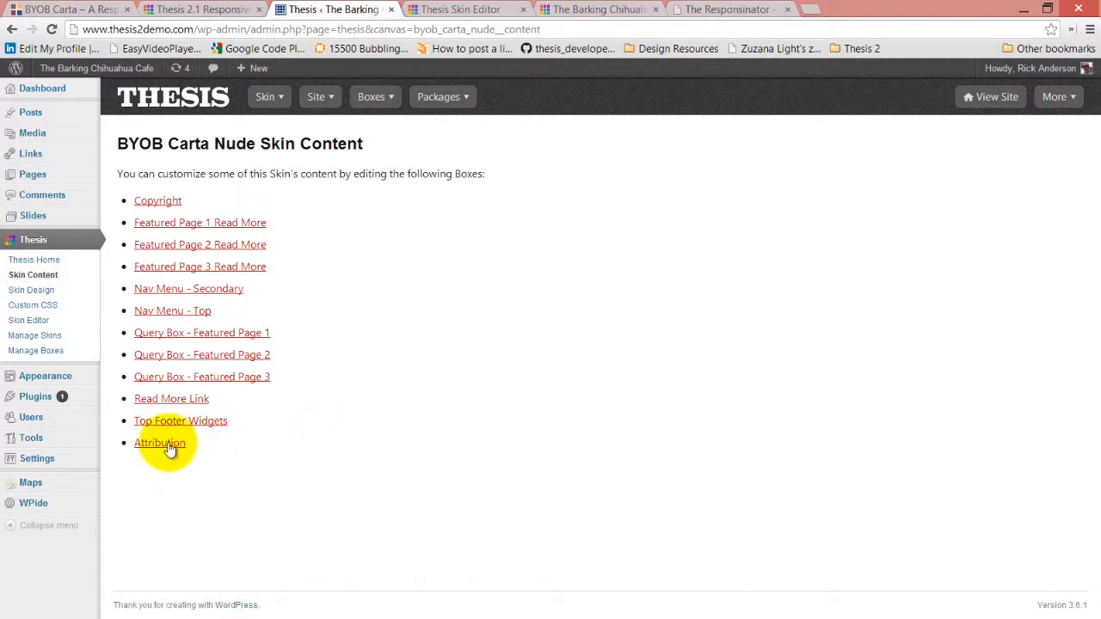
{"action": "left_click", "coordinate": [166, 443]}
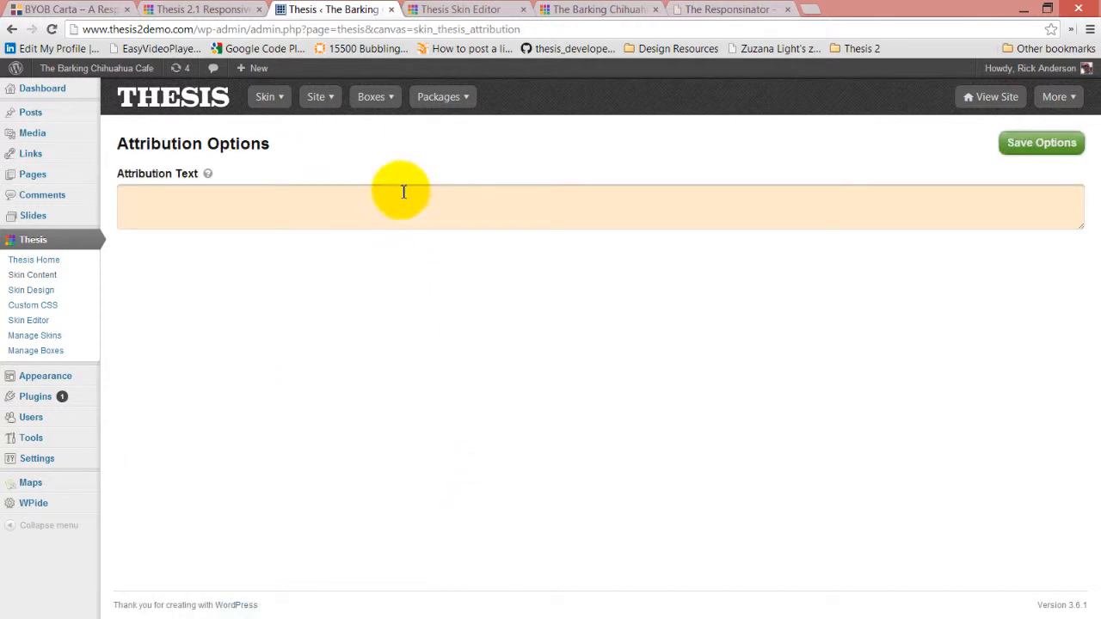
{"action": "left_click", "coordinate": [403, 193]}
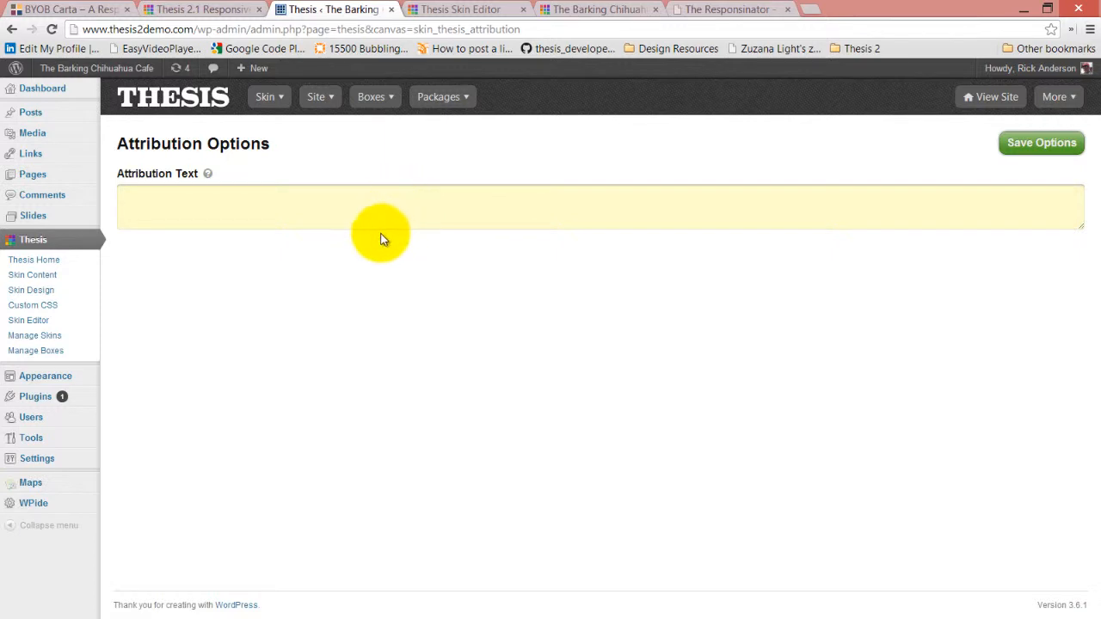
{"action": "left_click", "coordinate": [33, 275]}
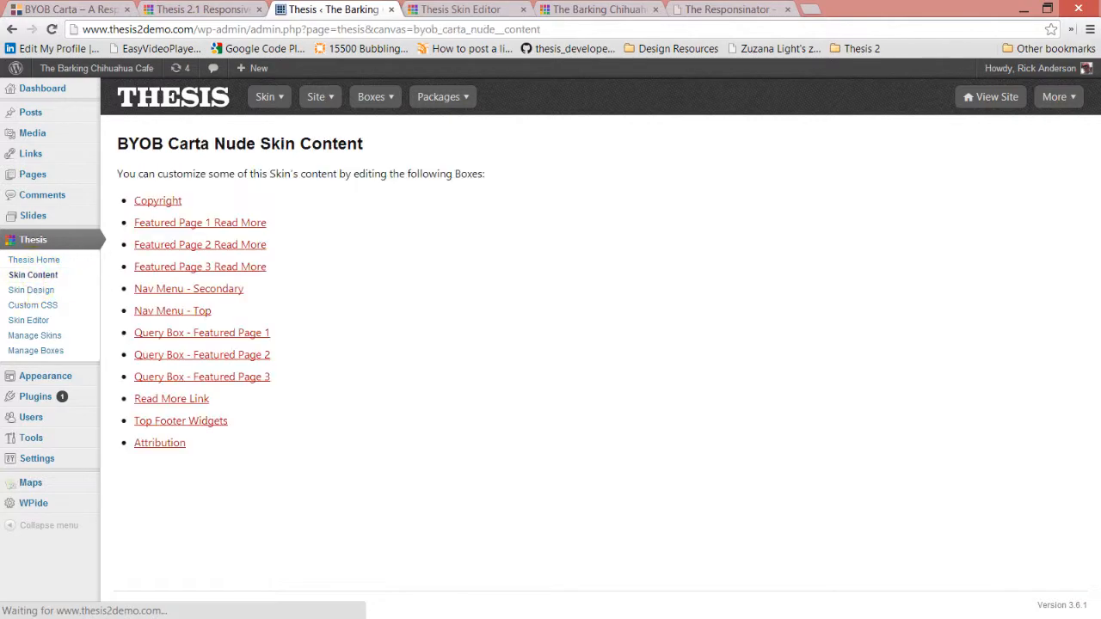